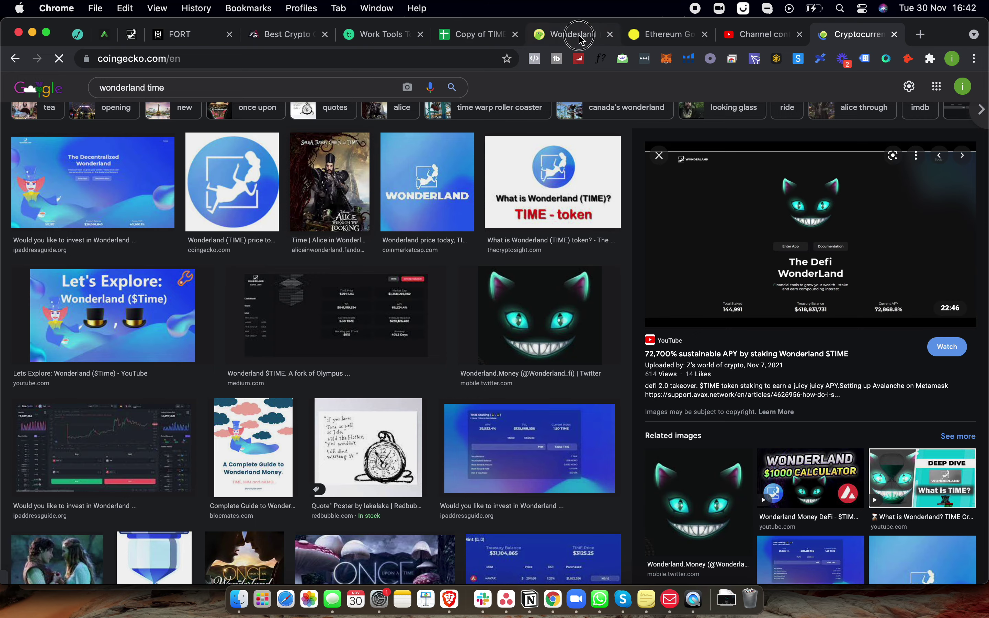
# Step: Convert 0.304329 TIME to USD on the Wonderland coin page and search Google for the resulting dollar amount
pyautogui.click(406, 335)
pyautogui.write('0.304329')
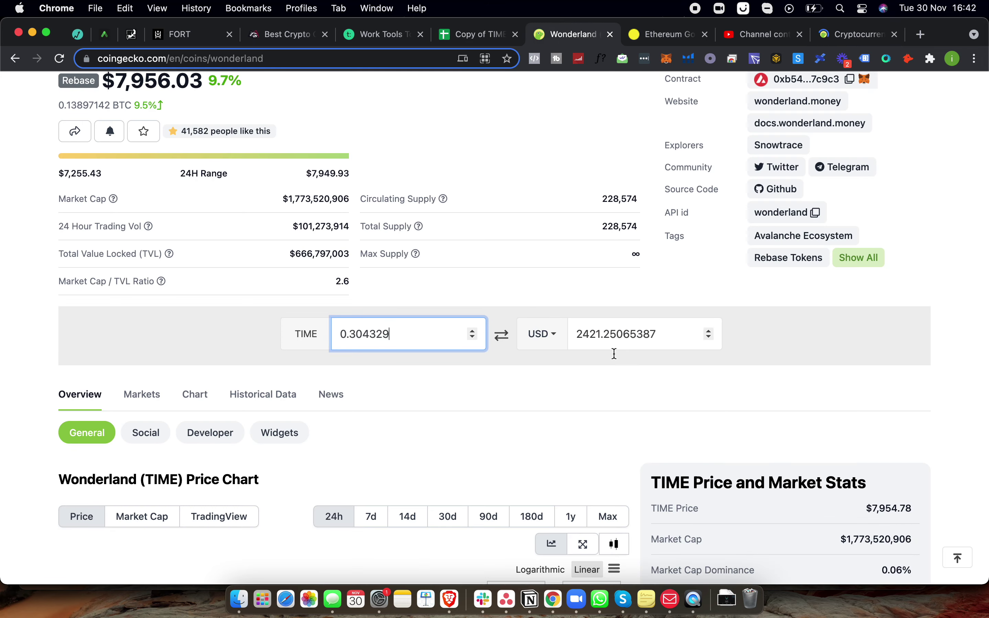
pyautogui.doubleClick(589, 336)
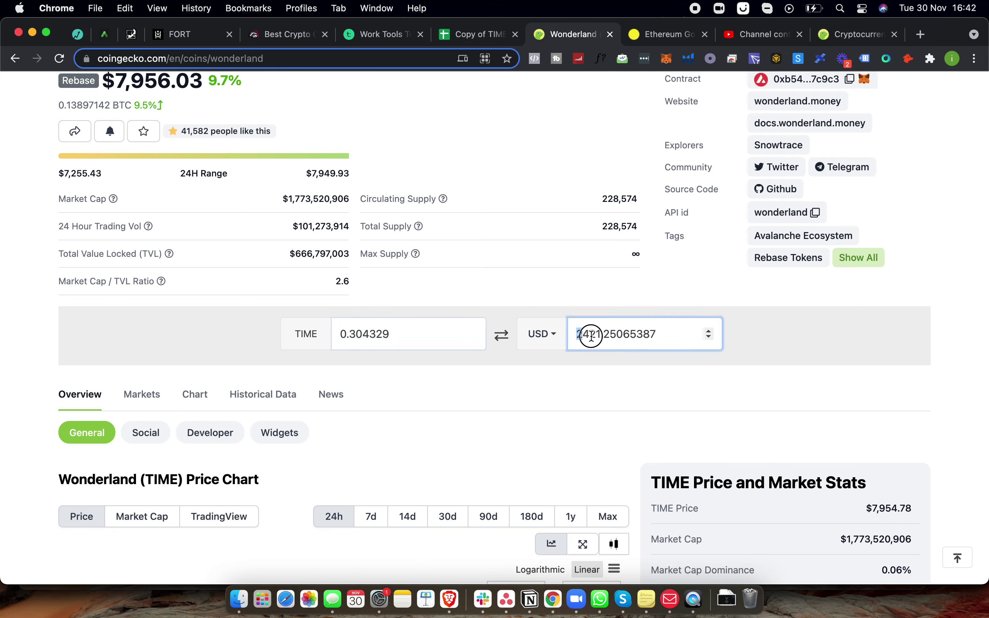
pyautogui.rightClick(619, 334)
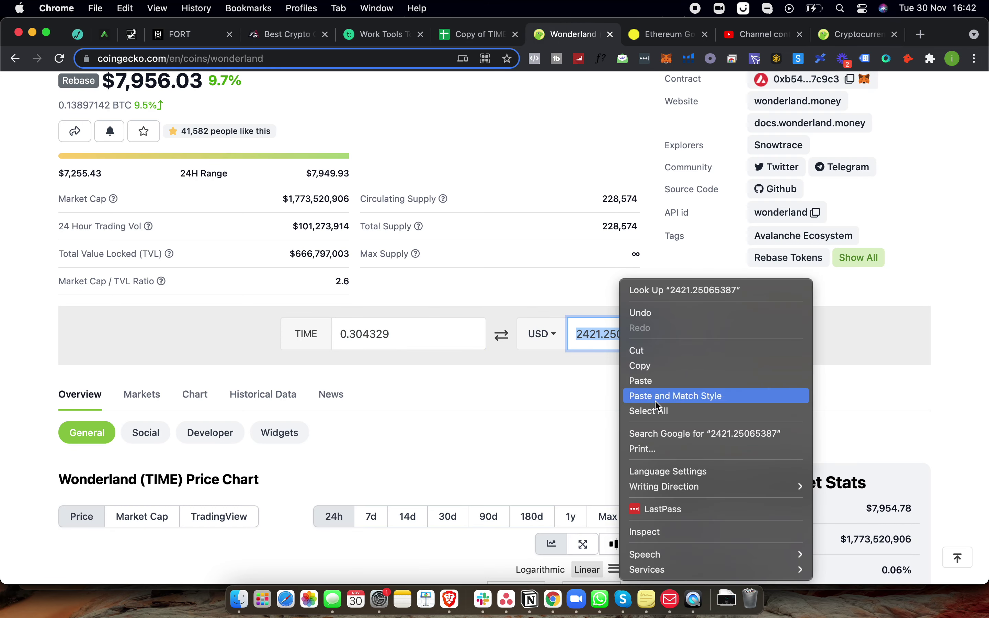
pyautogui.click(646, 433)
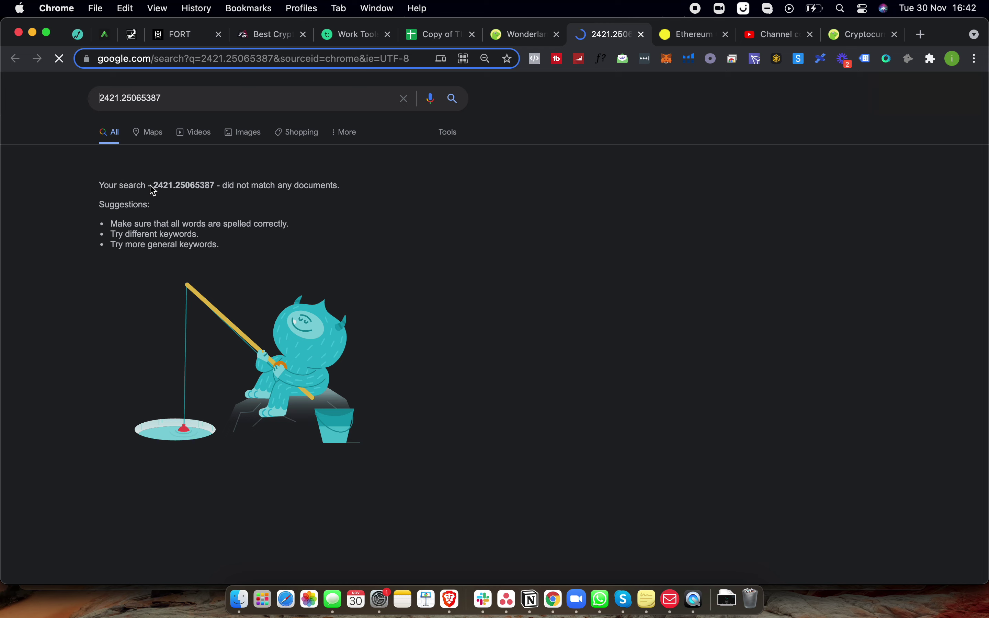
# Step: Subtract the 1897.73 TIME stake value copied from the sticky note from the searched amount, and highlight the difference to two decimals
pyautogui.click(166, 100)
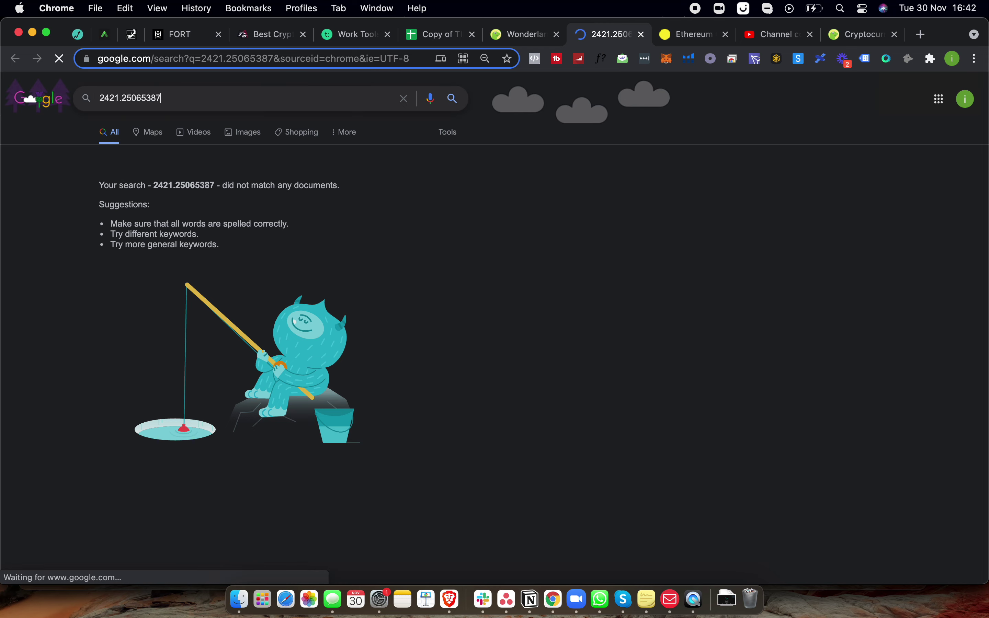
pyautogui.click(647, 600)
pyautogui.moveTo(295, 172); pyautogui.dragTo(258, 173)
pyautogui.press('super+c')
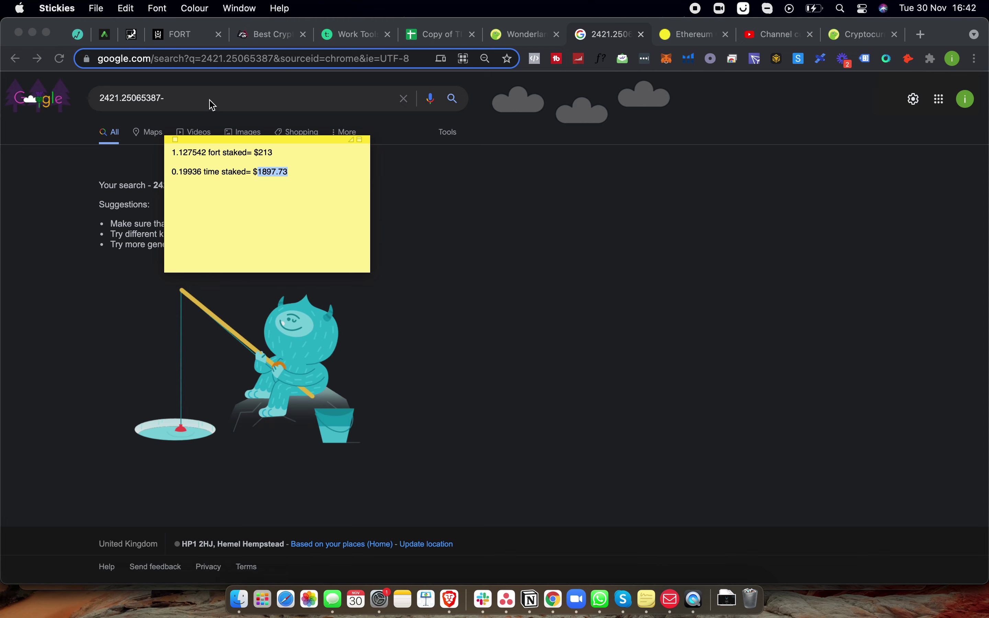
pyautogui.click(197, 99)
pyautogui.press('super+v')
pyautogui.press('Return')
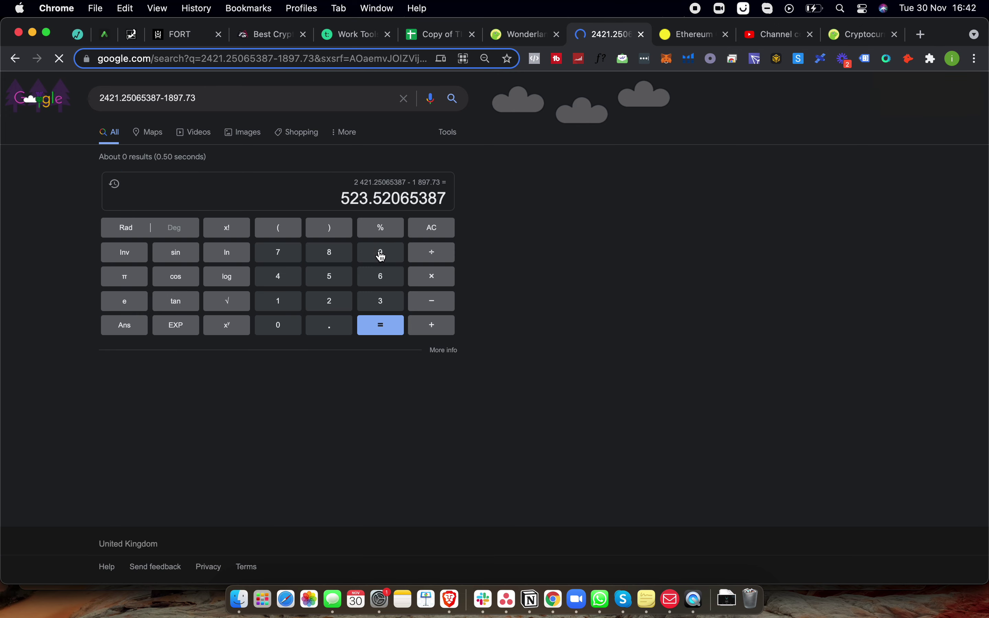
pyautogui.moveTo(345, 197); pyautogui.dragTo(392, 198)
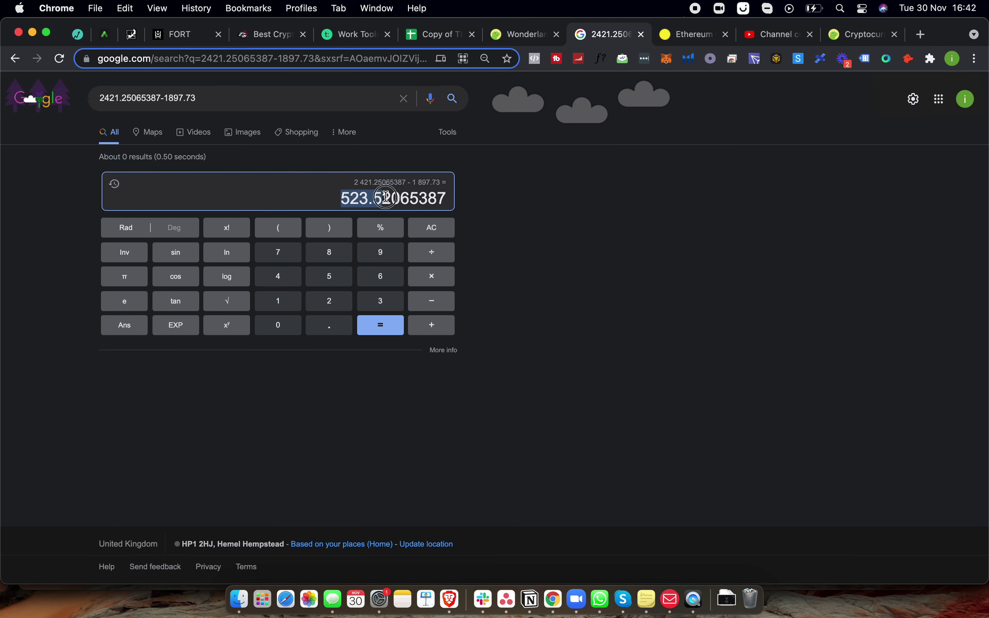
# Step: In the Copy of TIMECalc spreadsheet, set TIME Staked to the sticky note's 0.19936
pyautogui.moveTo(605, 34); pyautogui.dragTo(528, 35)
pyautogui.click(436, 38)
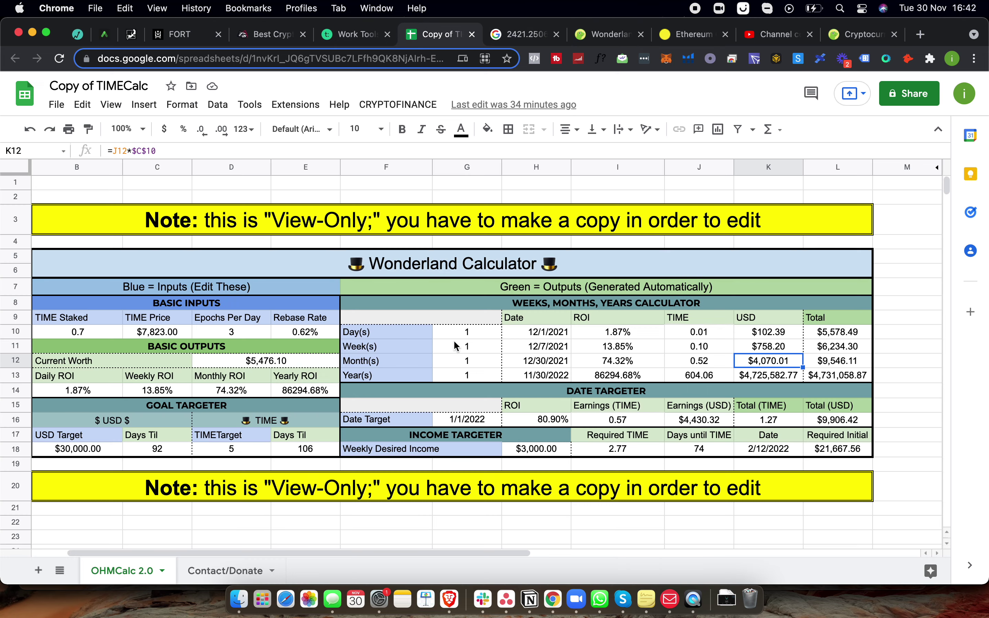
pyautogui.click(456, 347)
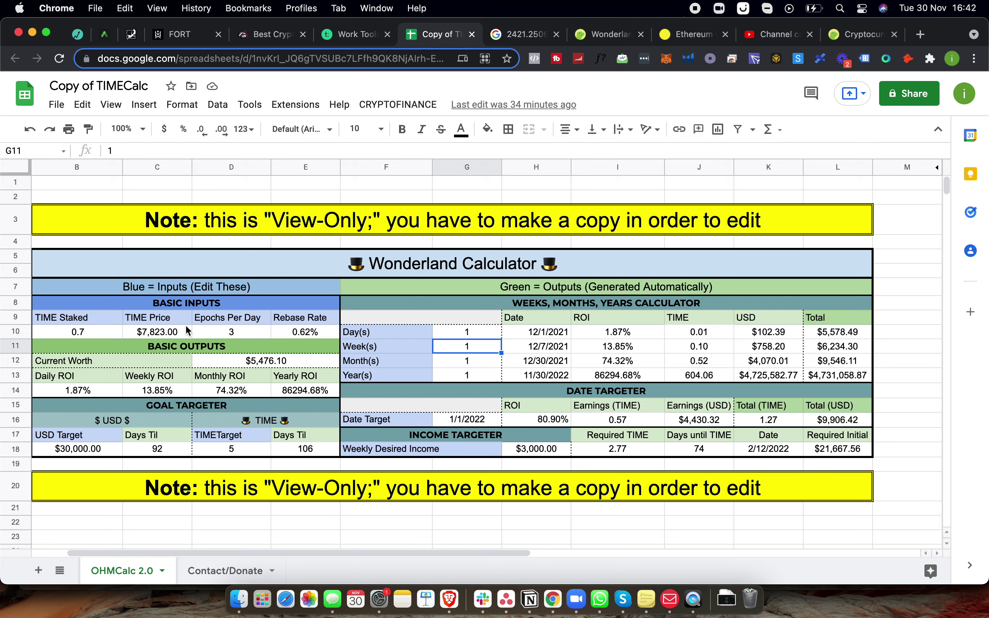
pyautogui.click(101, 335)
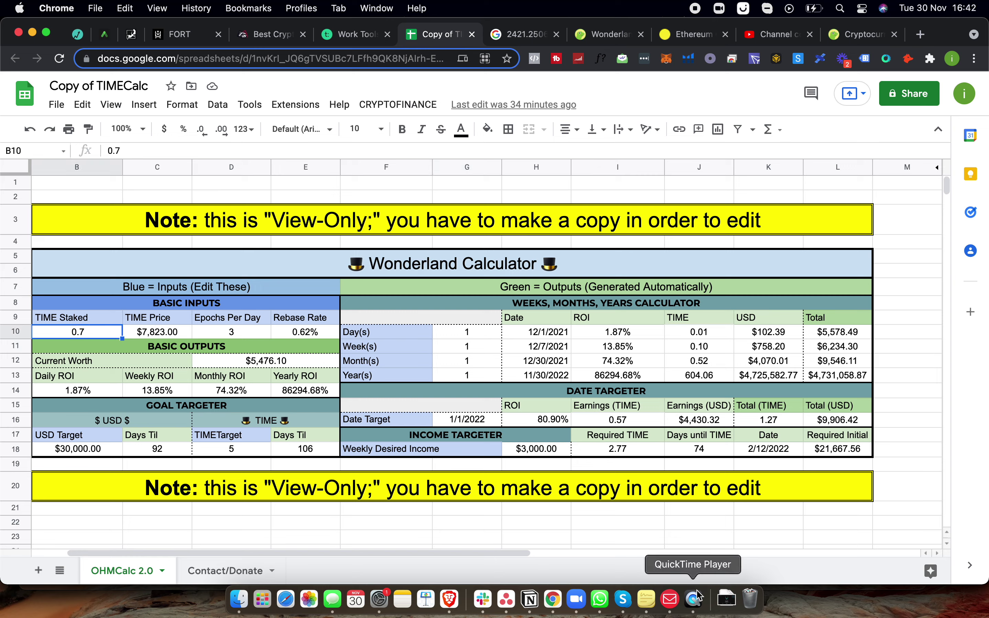
pyautogui.click(646, 599)
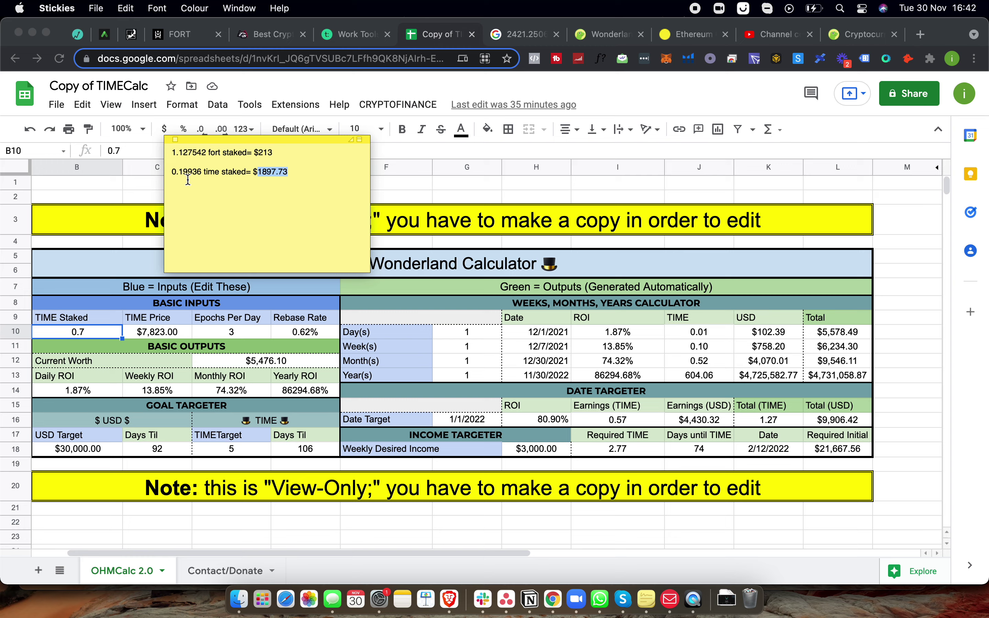
pyautogui.click(89, 333)
pyautogui.doubleClick(89, 333)
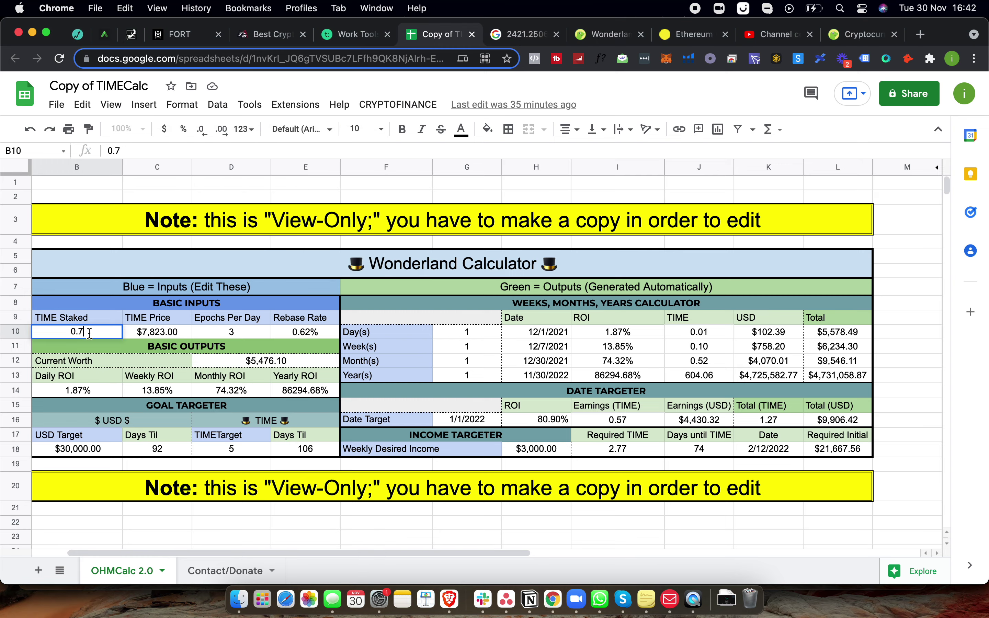
pyautogui.write('19936')
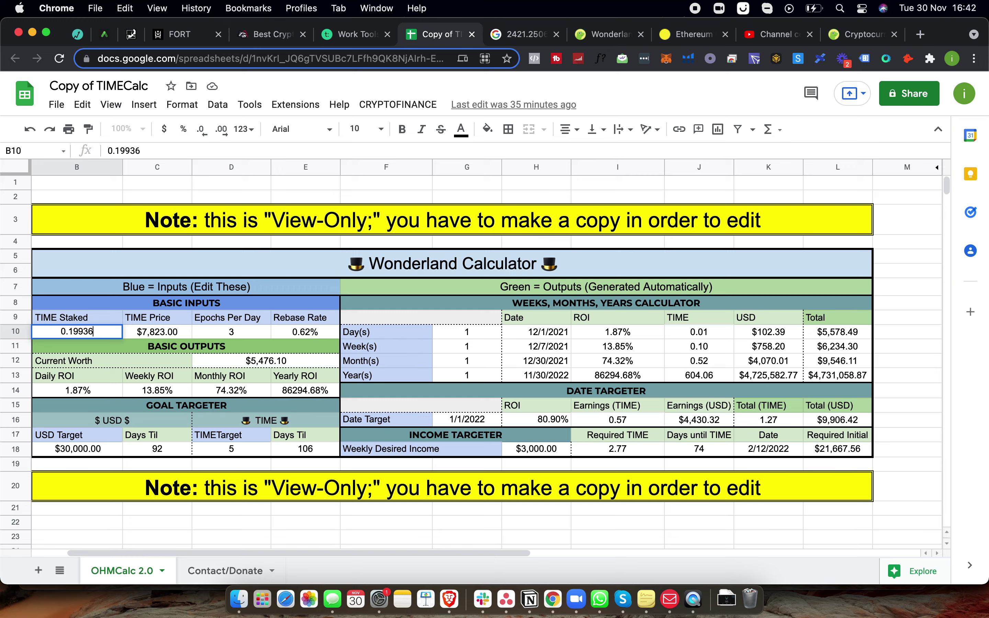
pyautogui.press('Return')
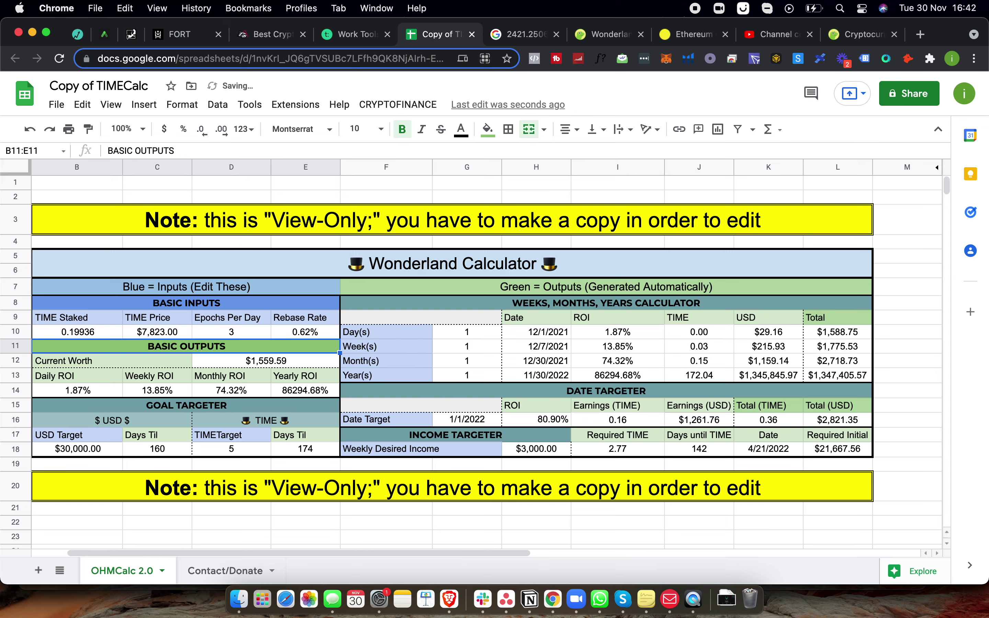
# Step: Set the TIME Price in the calculator's basic inputs to 9500
pyautogui.doubleClick(143, 332)
pyautogui.moveTo(179, 334); pyautogui.dragTo(136, 332)
pyautogui.write('9500')
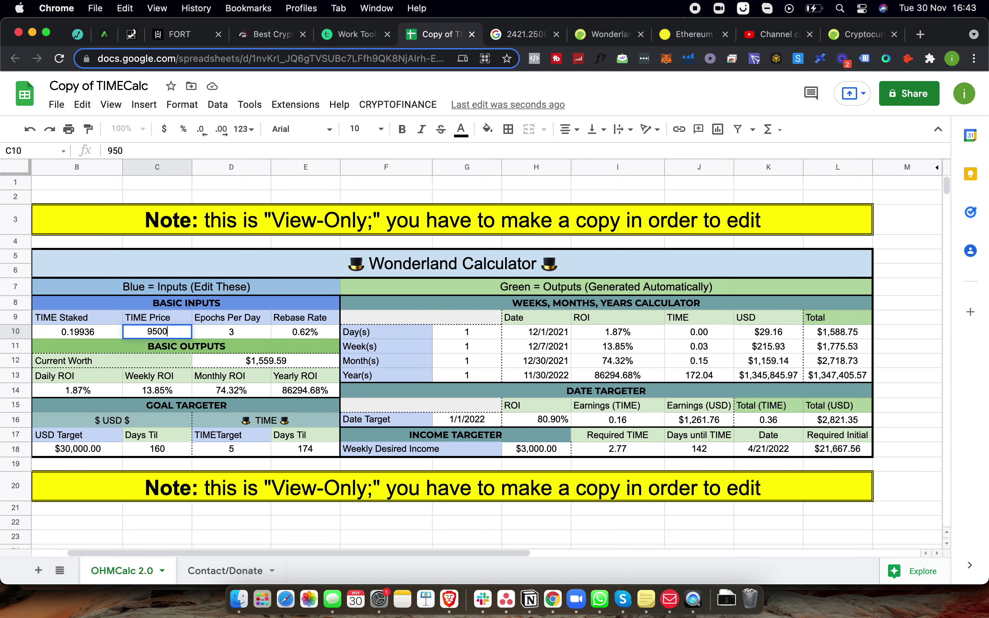
pyautogui.press('Return')
# Step: Set the Rebase Rate in the calculator's basic inputs to 0.58%
pyautogui.click(310, 333)
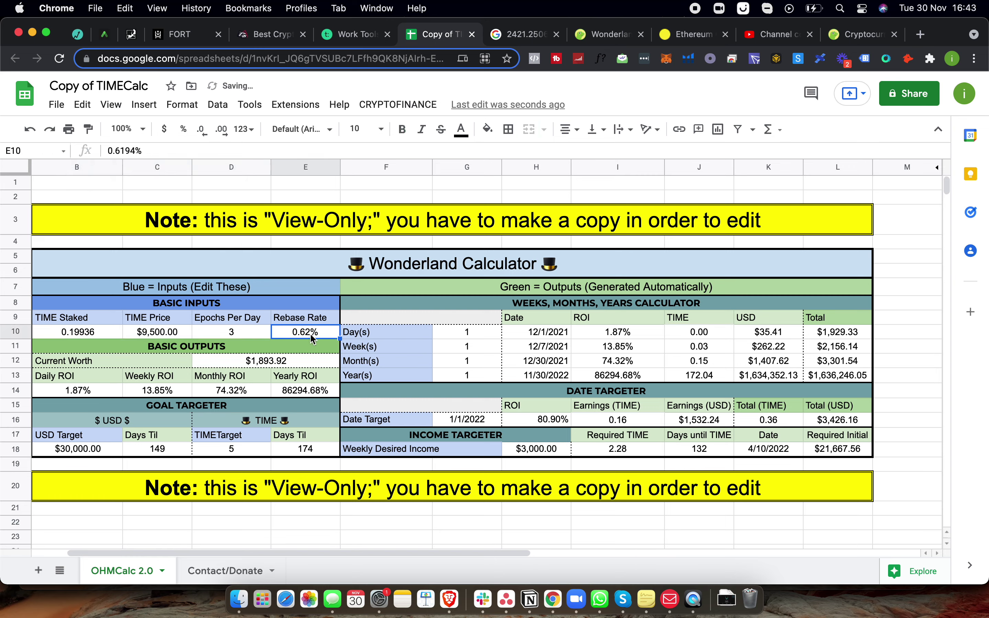
pyautogui.doubleClick(310, 333)
pyautogui.moveTo(299, 331); pyautogui.dragTo(322, 332)
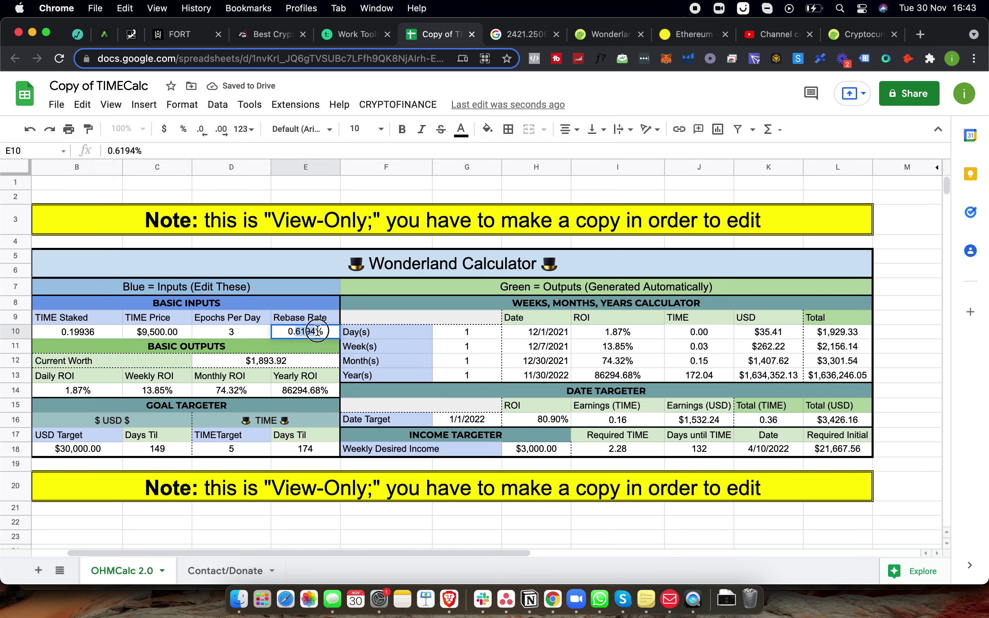
pyautogui.write('58')
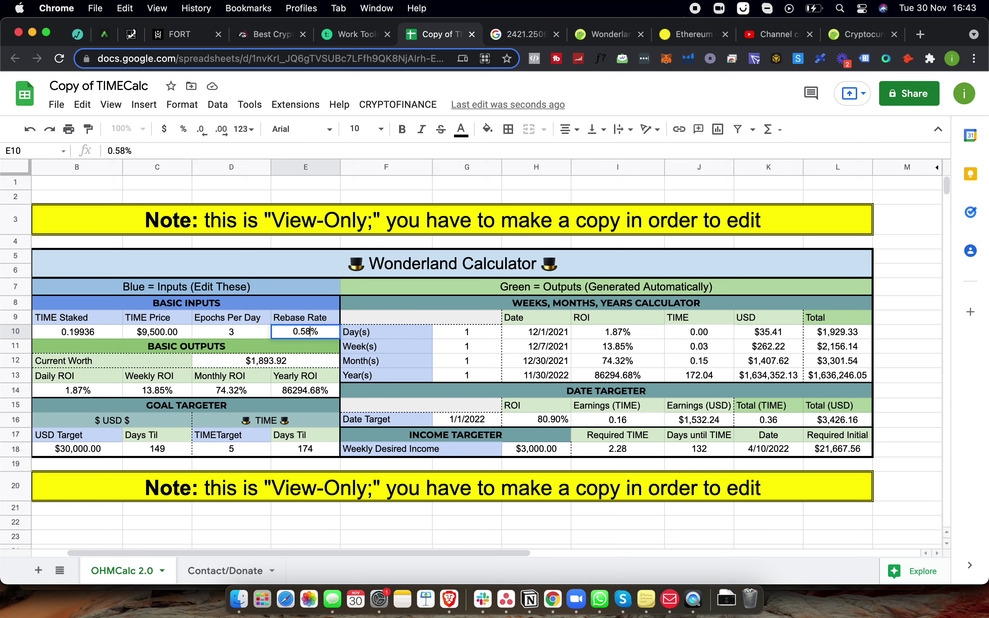
pyautogui.press('Return')
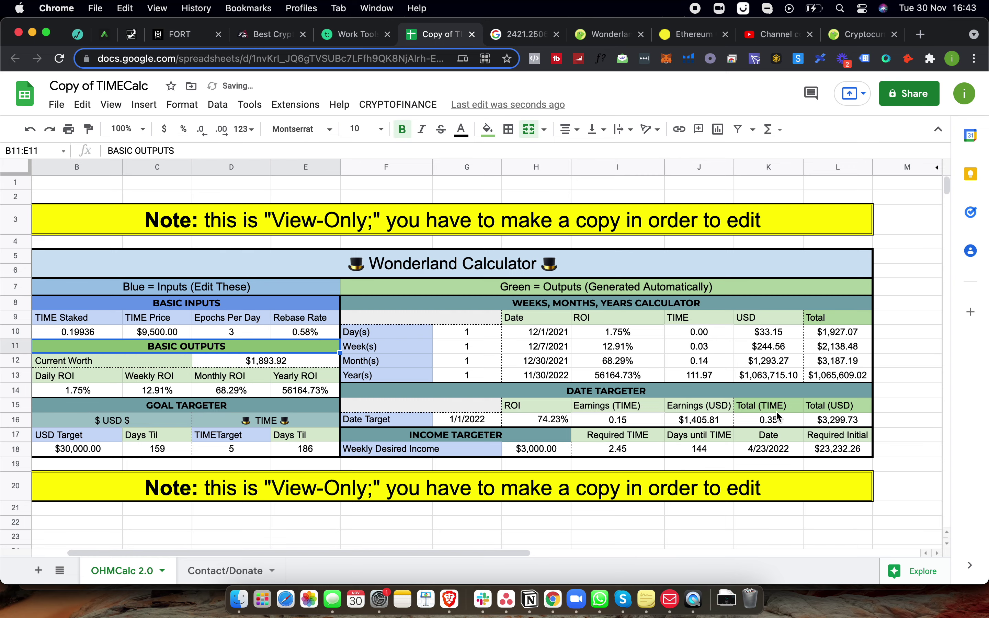
# Step: Examine the calculator's projected USD and TIME earnings, especially the monthly row, against the CoinGecko price data and the staked amount
pyautogui.click(773, 347)
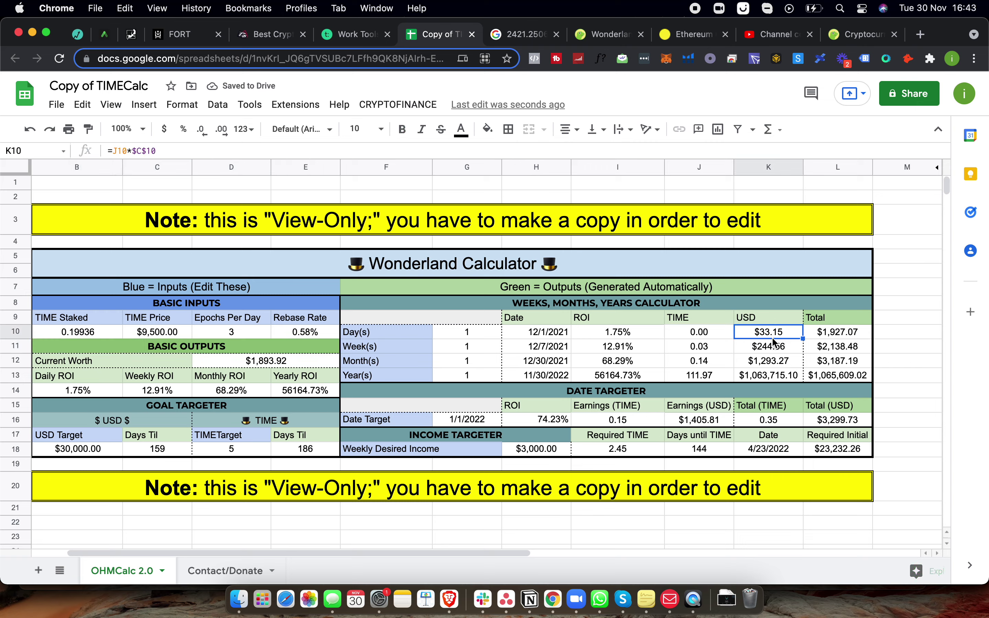
pyautogui.click(755, 359)
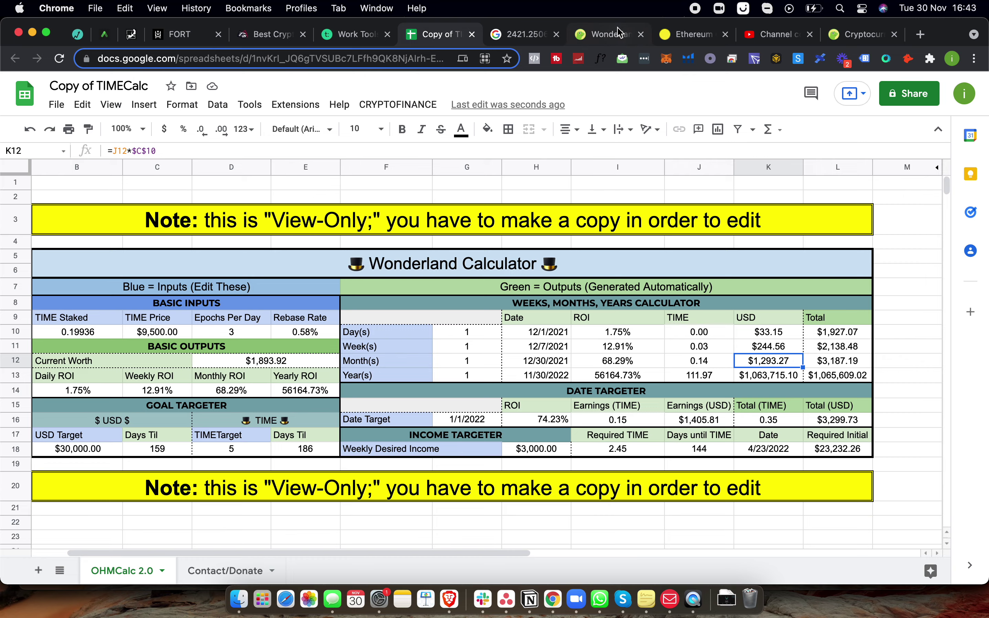
pyautogui.hotkey('ctrl', 'Tab')
pyautogui.hotkey('ctrl', 'Tab')
pyautogui.scroll(-5, 327, 359)
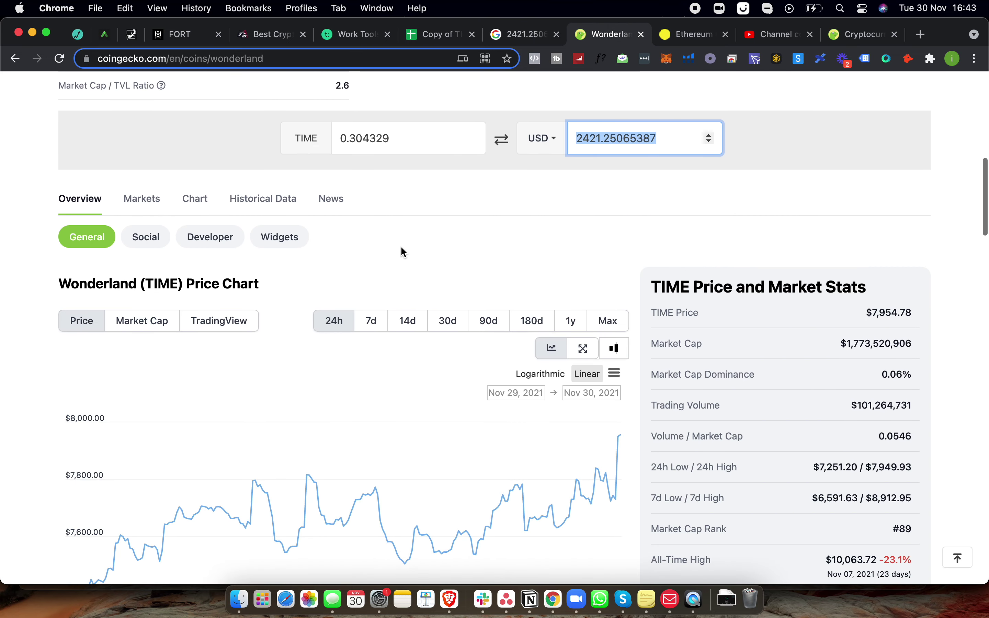
pyautogui.click(433, 34)
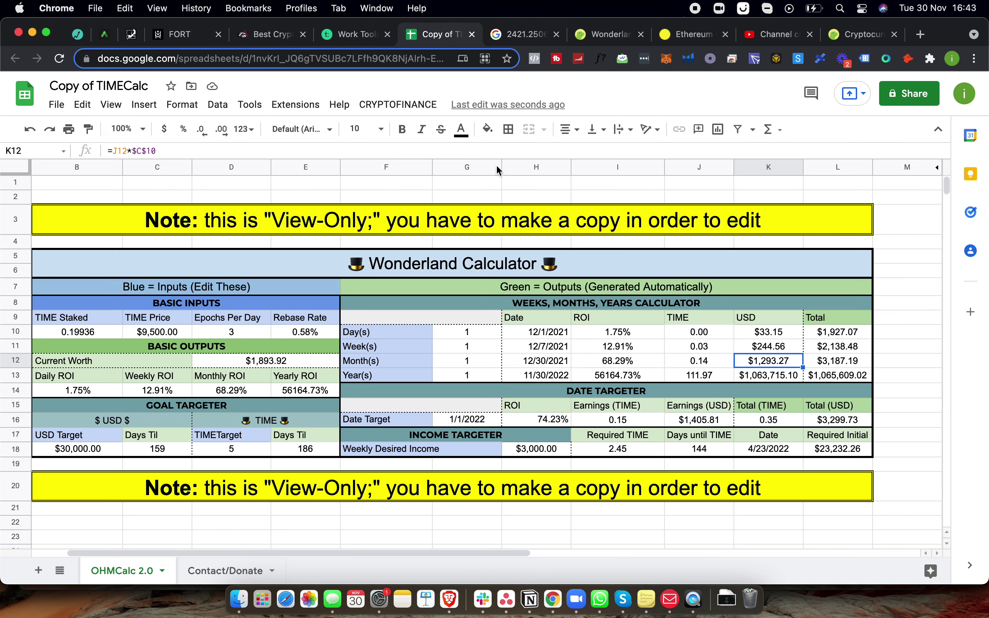
pyautogui.click(707, 361)
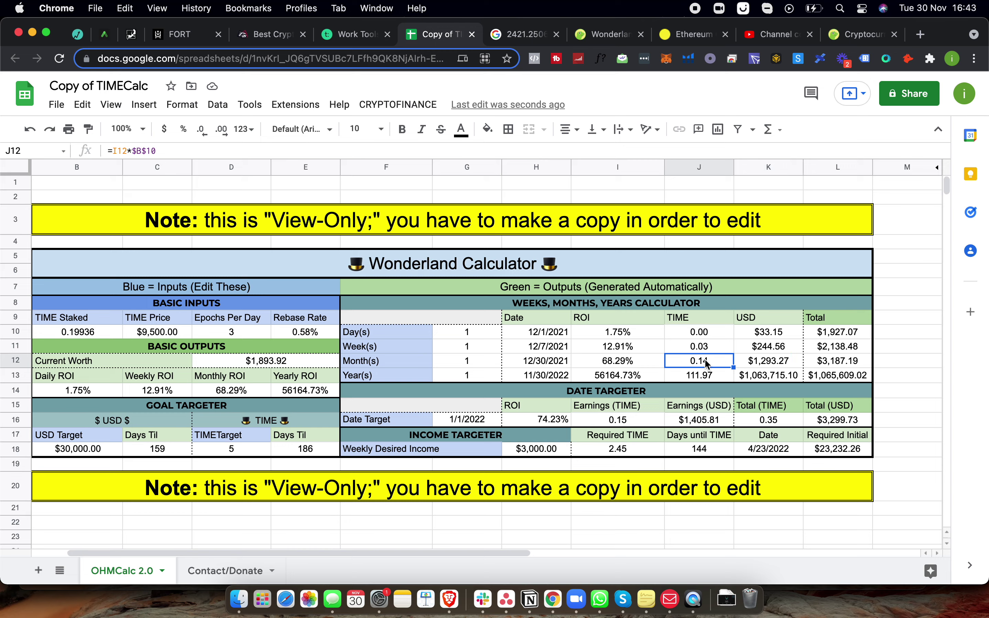
pyautogui.click(60, 336)
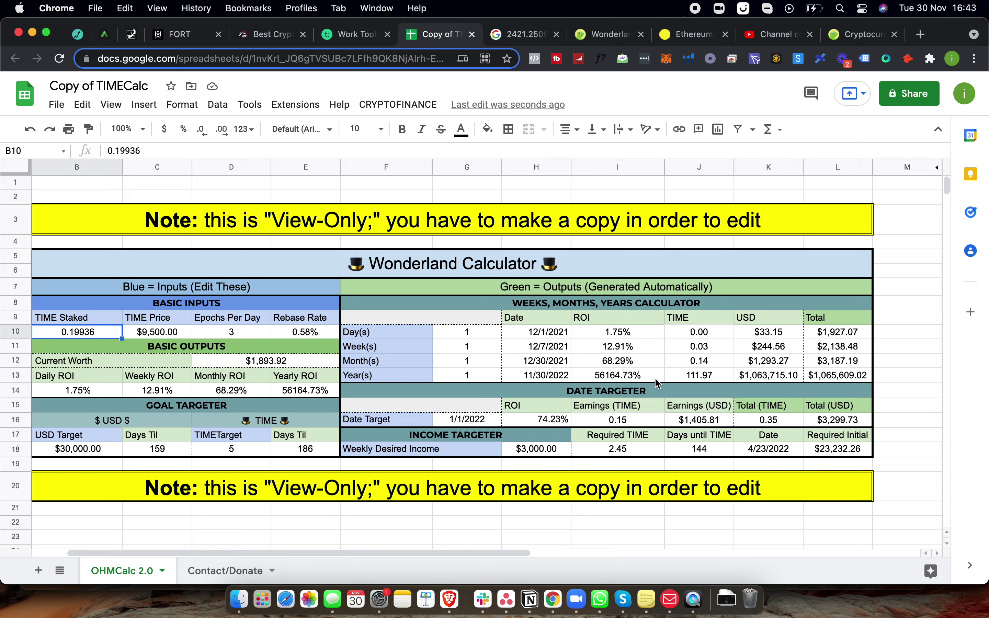
pyautogui.click(697, 360)
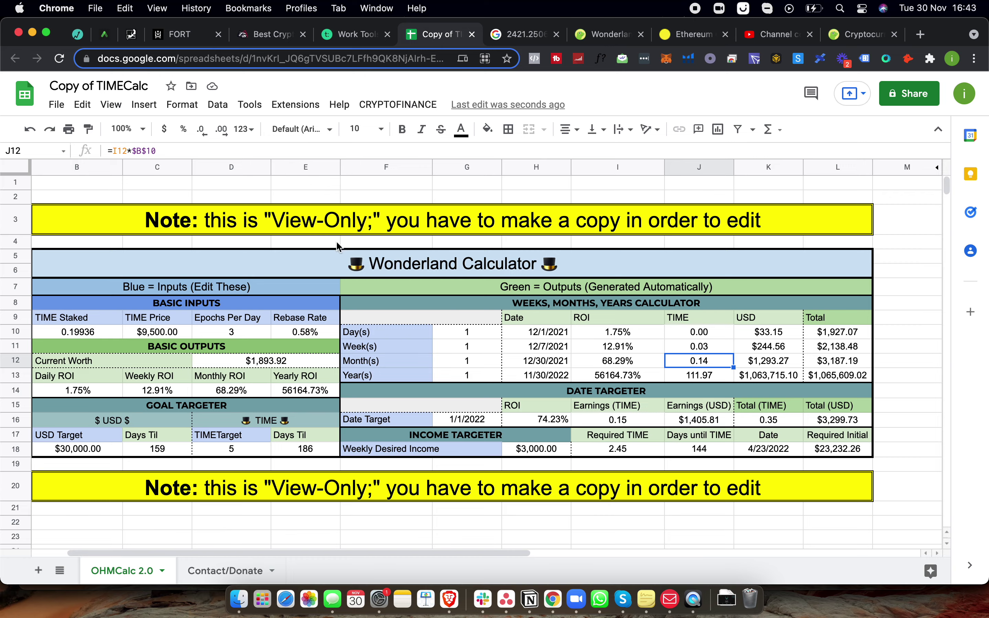
# Step: Check the APY and the staked MEMO balance on the Wonderland staking page
pyautogui.click(175, 34)
pyautogui.click(131, 35)
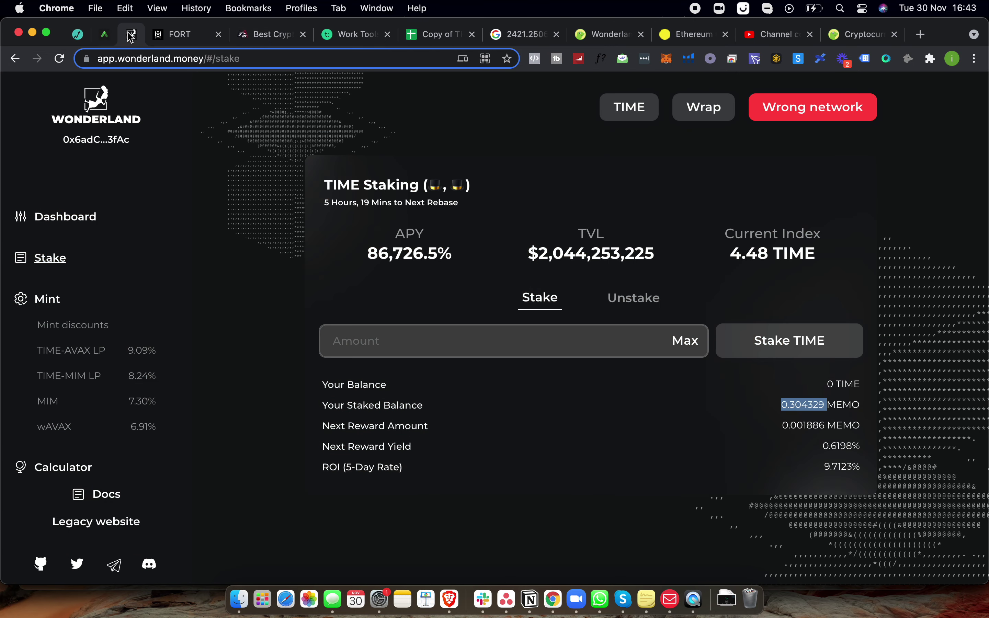
pyautogui.moveTo(361, 244); pyautogui.dragTo(526, 262)
pyautogui.moveTo(780, 406); pyautogui.dragTo(819, 407)
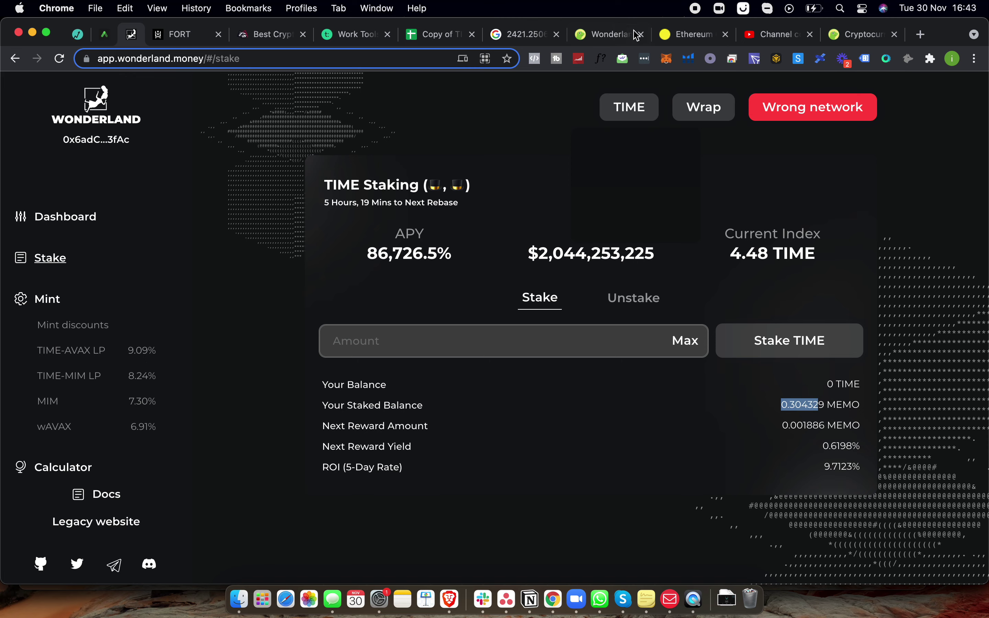
pyautogui.click(756, 414)
pyautogui.moveTo(782, 405); pyautogui.dragTo(817, 407)
pyautogui.click(761, 414)
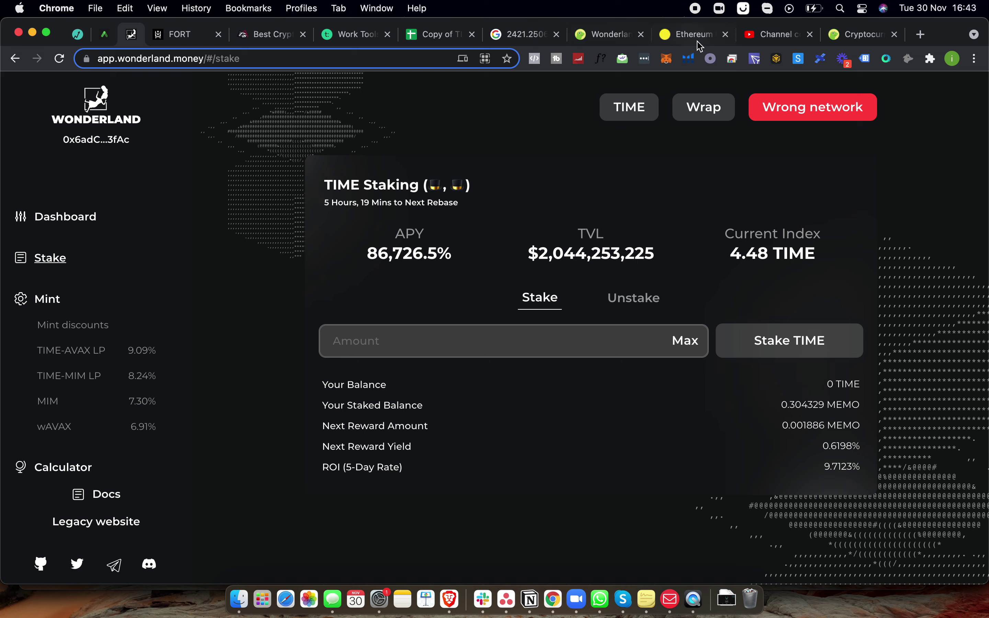
# Step: Review the Wonderland price chart on CoinGecko over 30 days and its maximum range, and return to the calculator spreadsheet
pyautogui.click(518, 34)
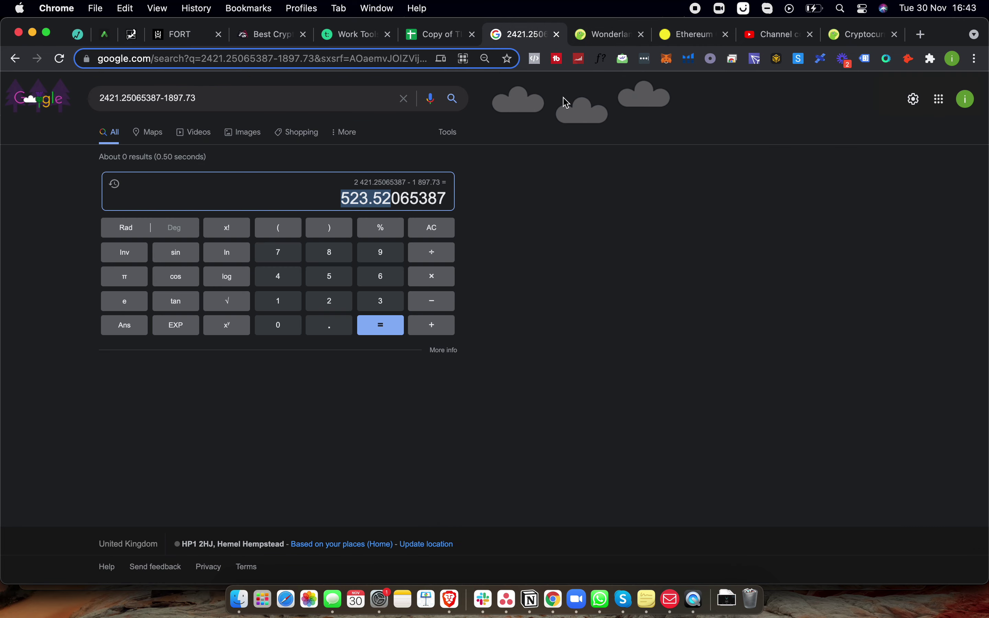
pyautogui.click(595, 34)
pyautogui.scroll(-3, 311, 266)
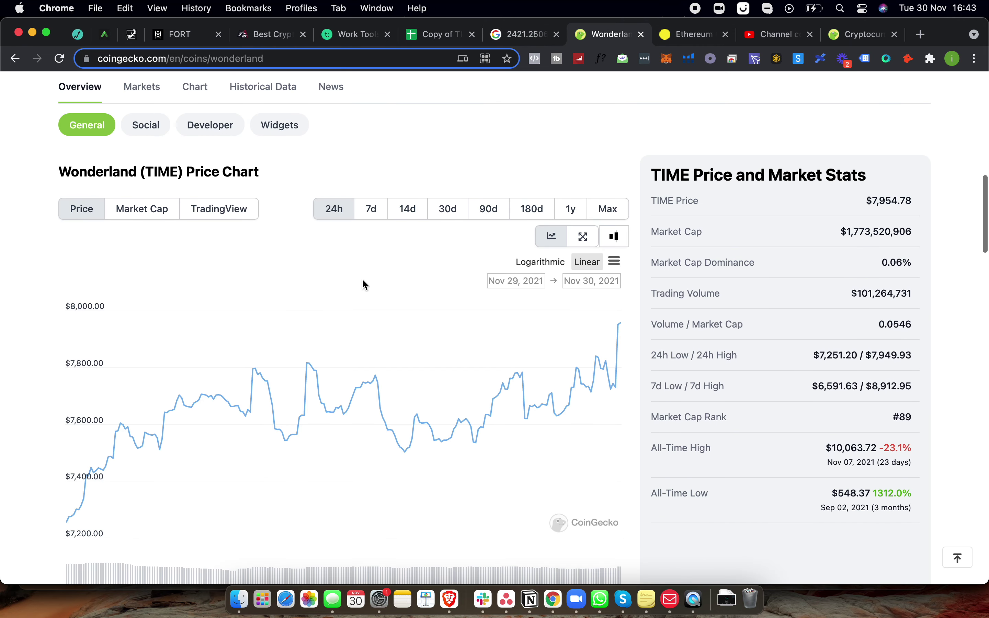
pyautogui.click(458, 213)
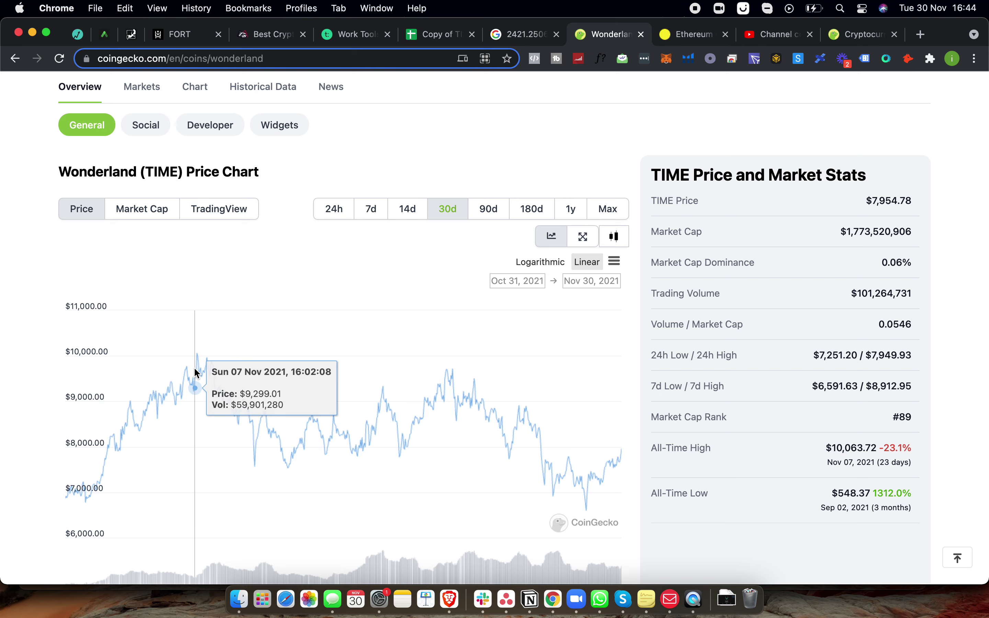
pyautogui.click(611, 210)
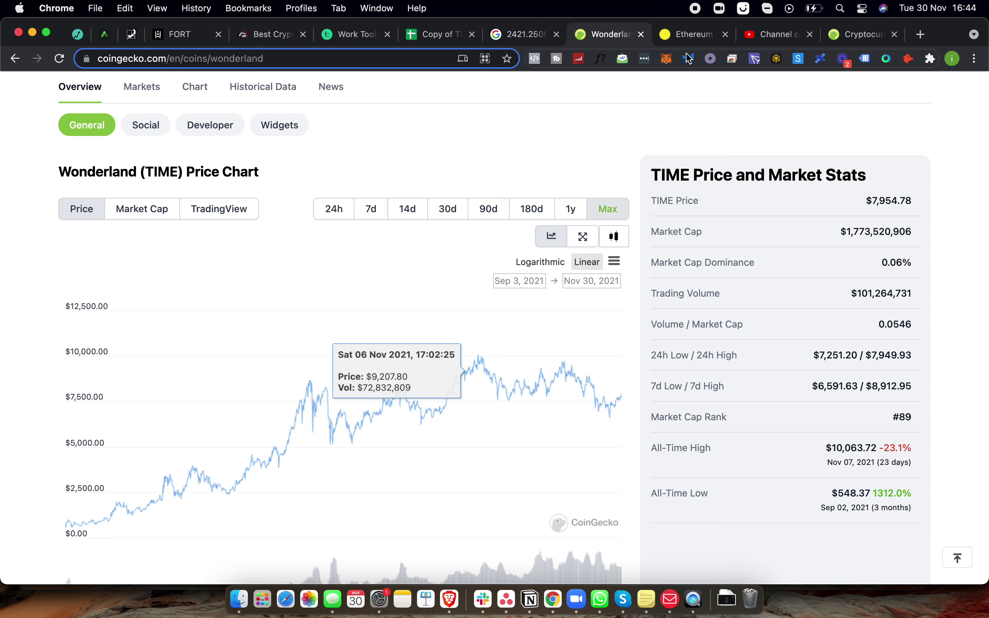
pyautogui.click(435, 35)
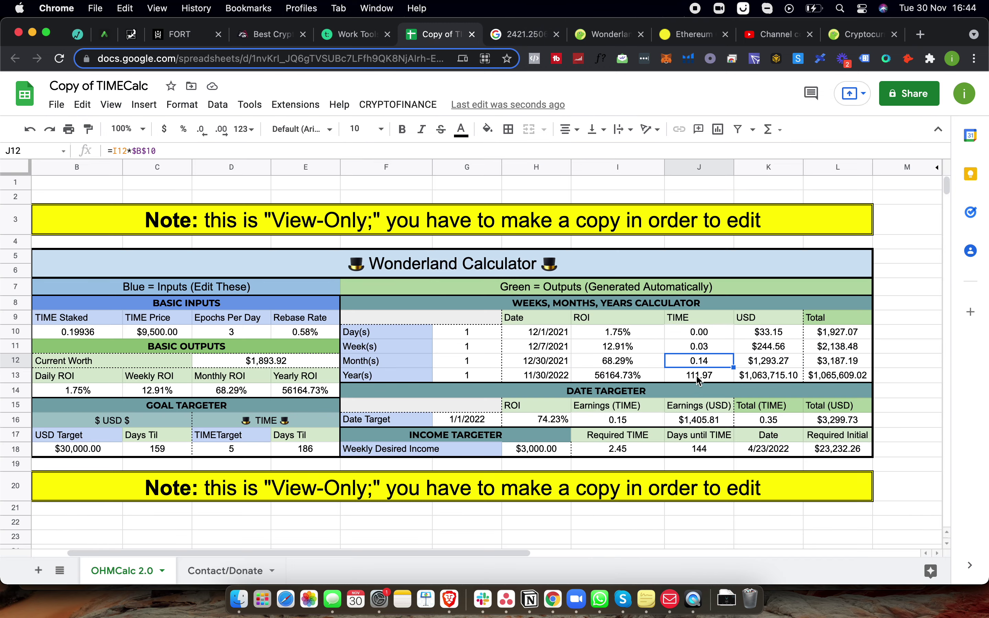
# Step: Set TIME Staked in the calculator's basic inputs to 0.304329, matching the staked MEMO balance on the Wonderland staking page
pyautogui.click(764, 363)
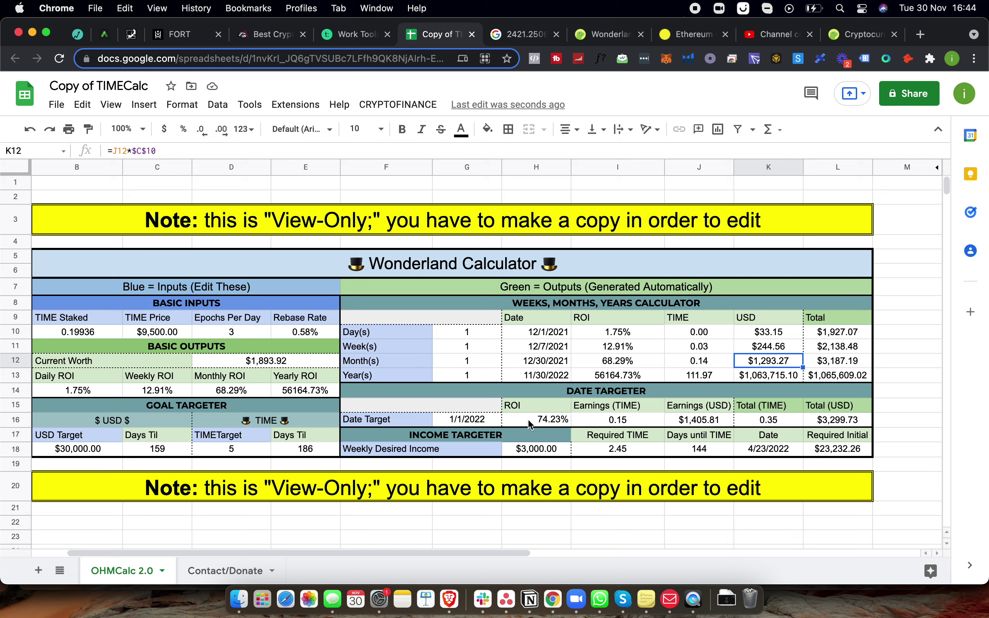
pyautogui.click(88, 333)
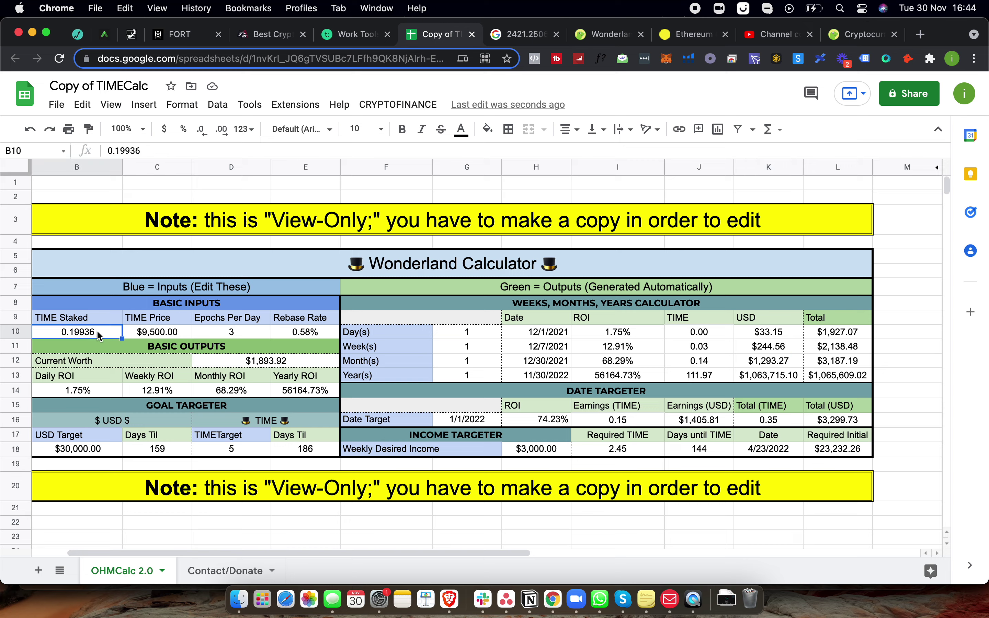
pyautogui.doubleClick(81, 331)
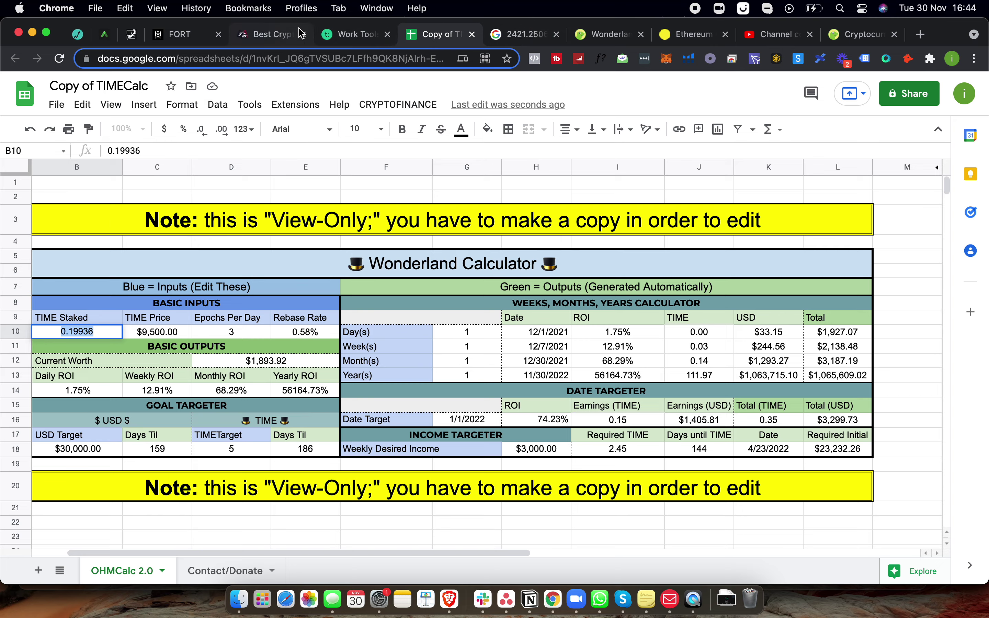
pyautogui.click(131, 34)
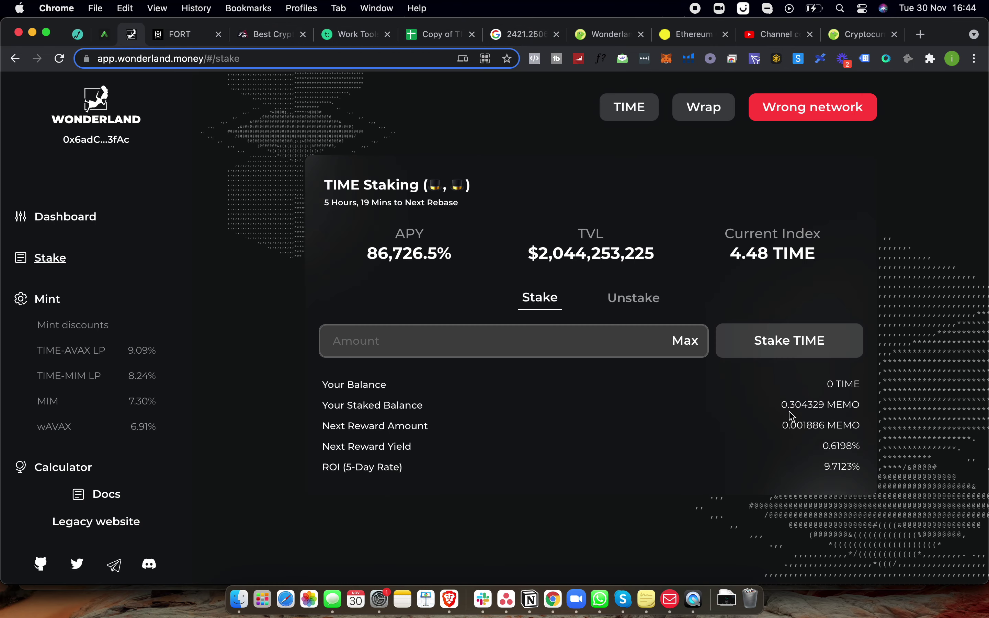
pyautogui.click(533, 41)
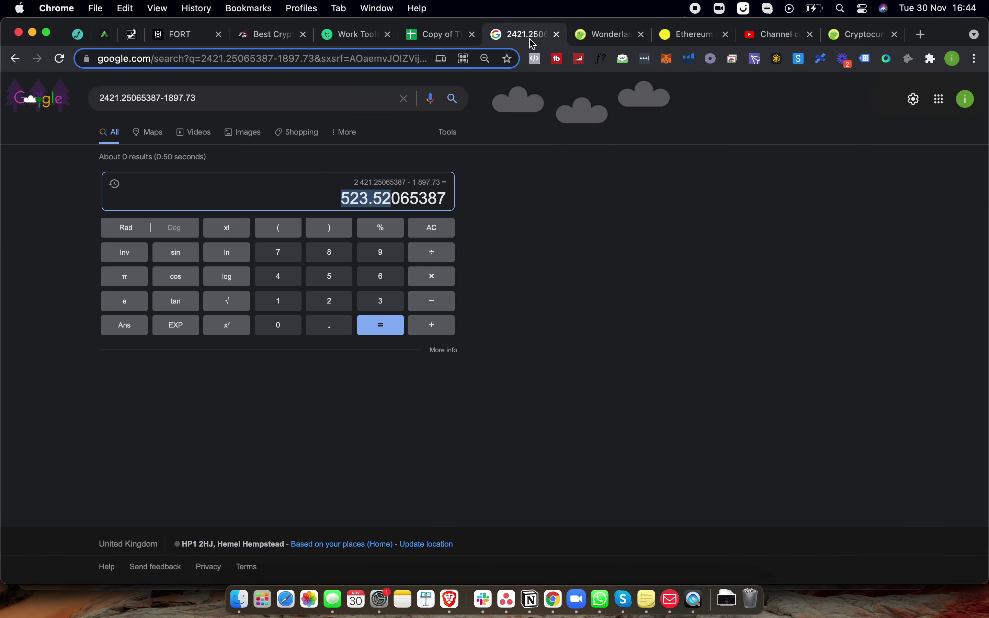
pyautogui.click(435, 35)
pyautogui.moveTo(97, 333); pyautogui.dragTo(71, 329)
pyautogui.write('304')
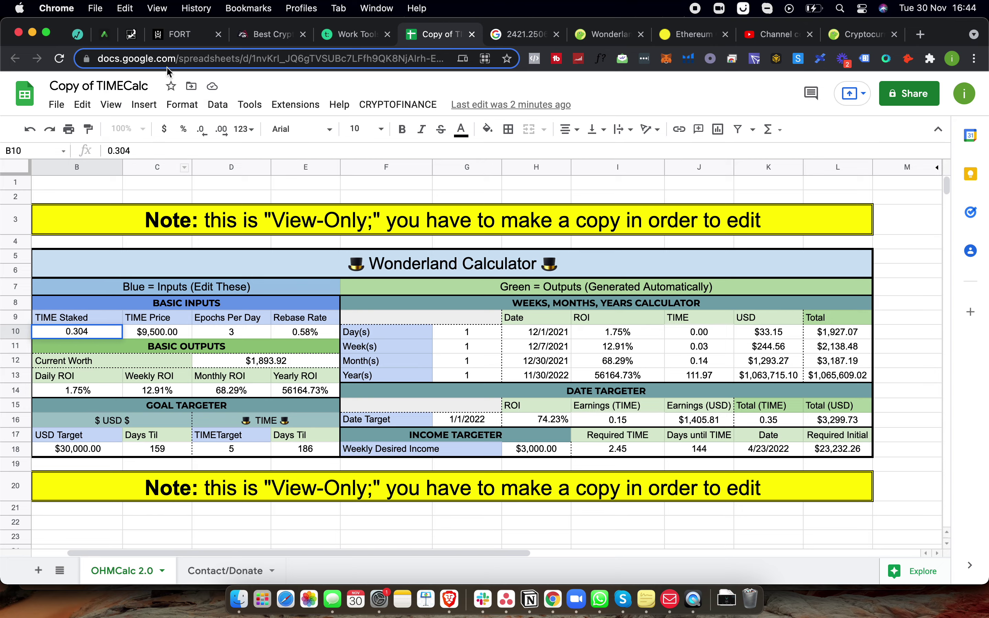
pyautogui.click(132, 34)
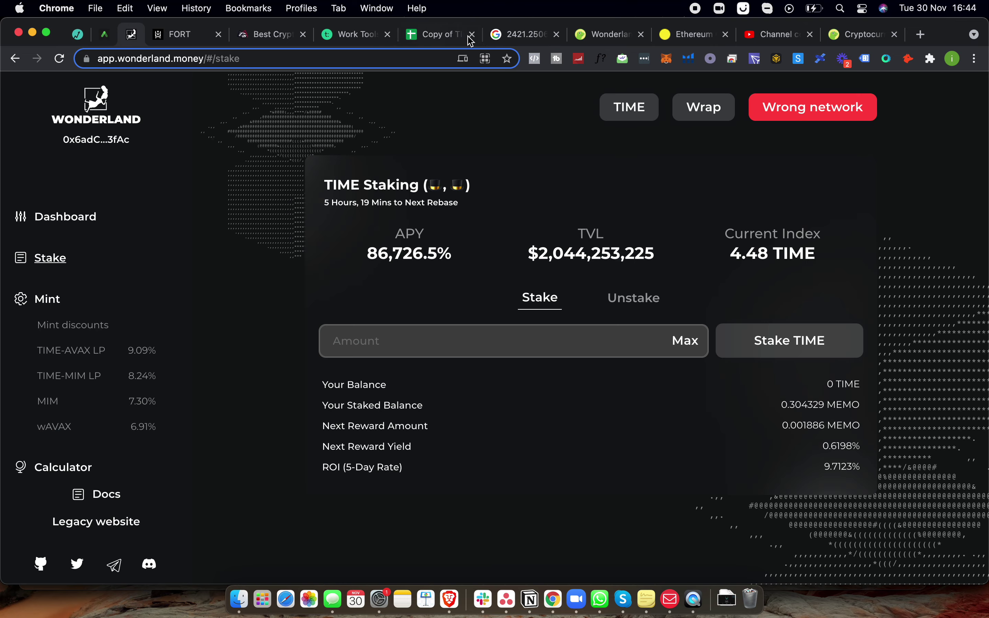
pyautogui.click(437, 36)
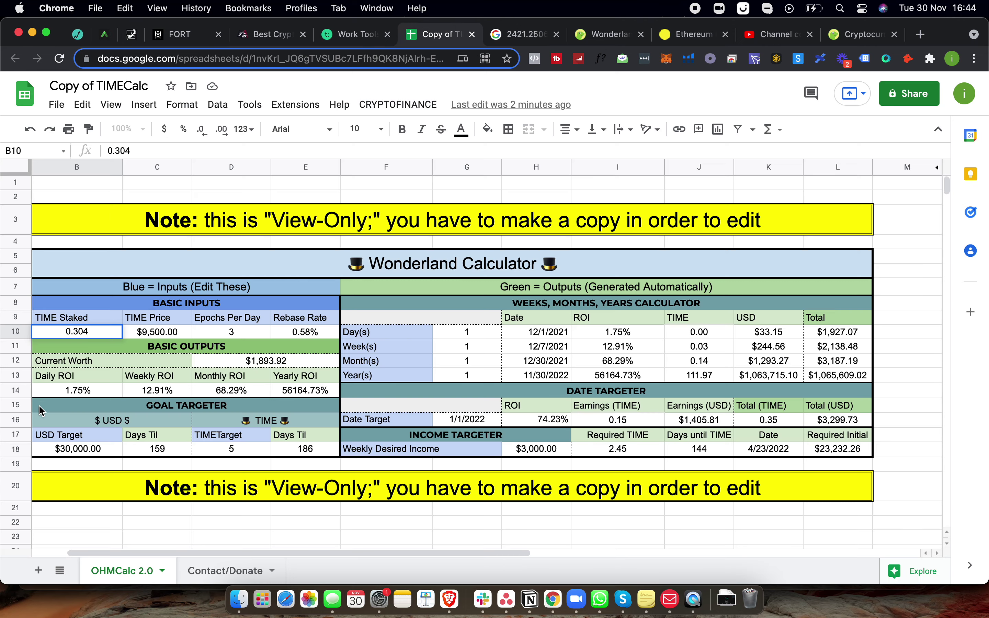
pyautogui.write('329')
pyautogui.press('Return')
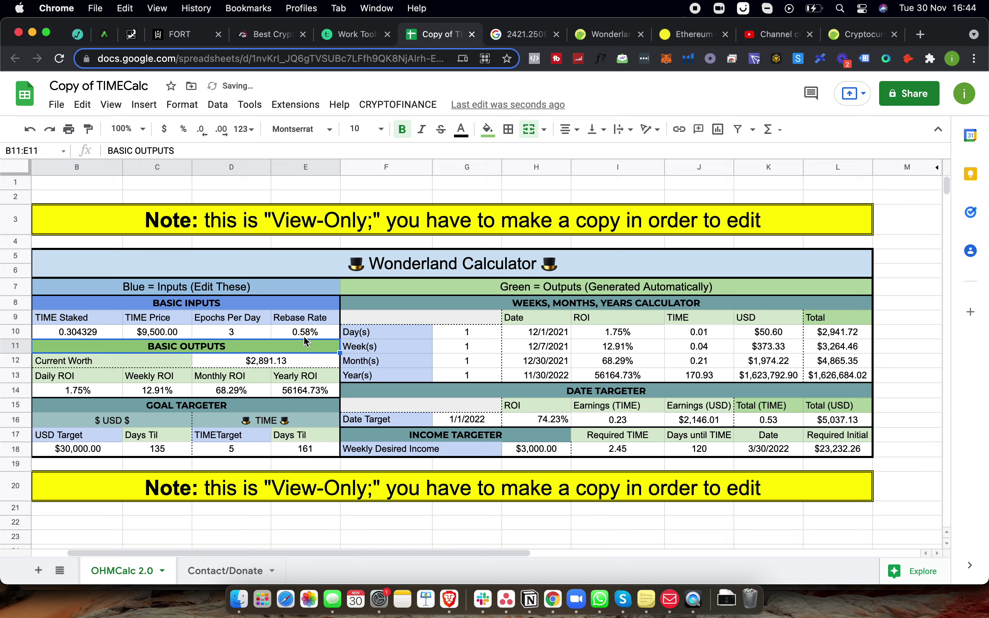
# Step: Set the TIME Price in the calculator's basic inputs to $8,000
pyautogui.click(303, 333)
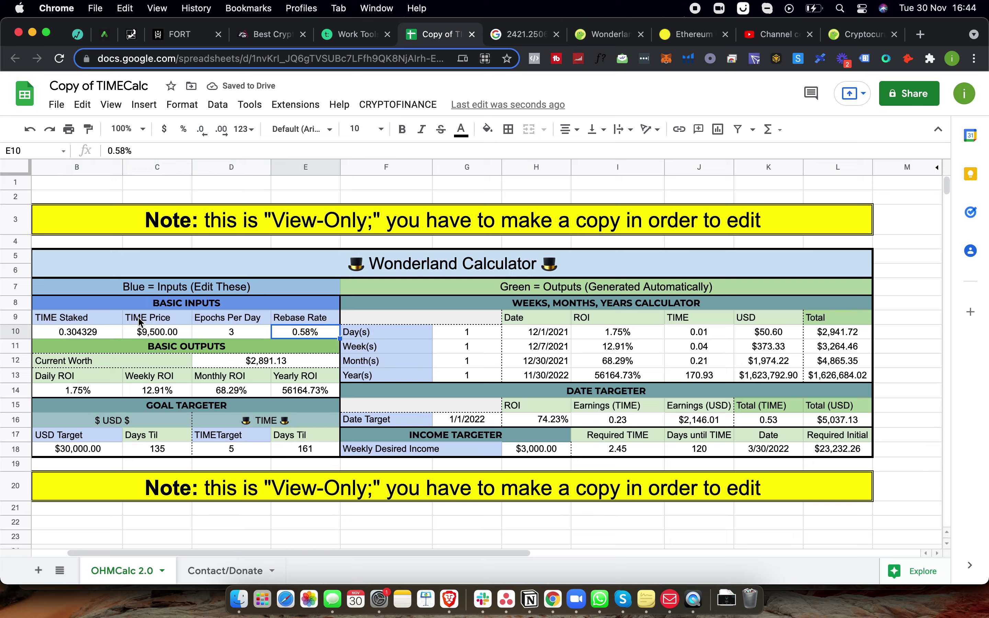
pyautogui.click(149, 333)
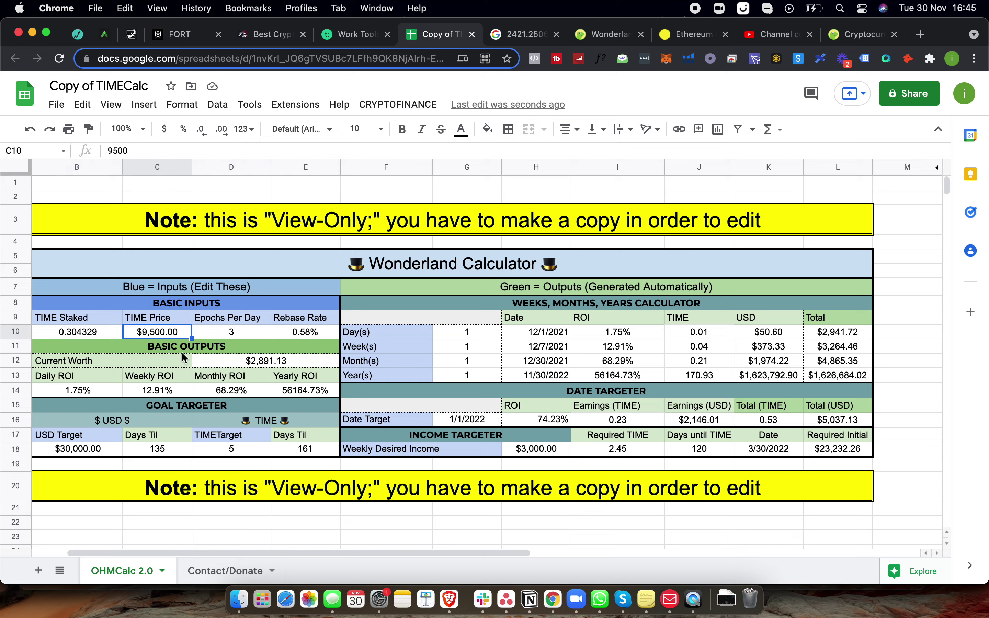
pyautogui.write('8000')
pyautogui.press('Return')
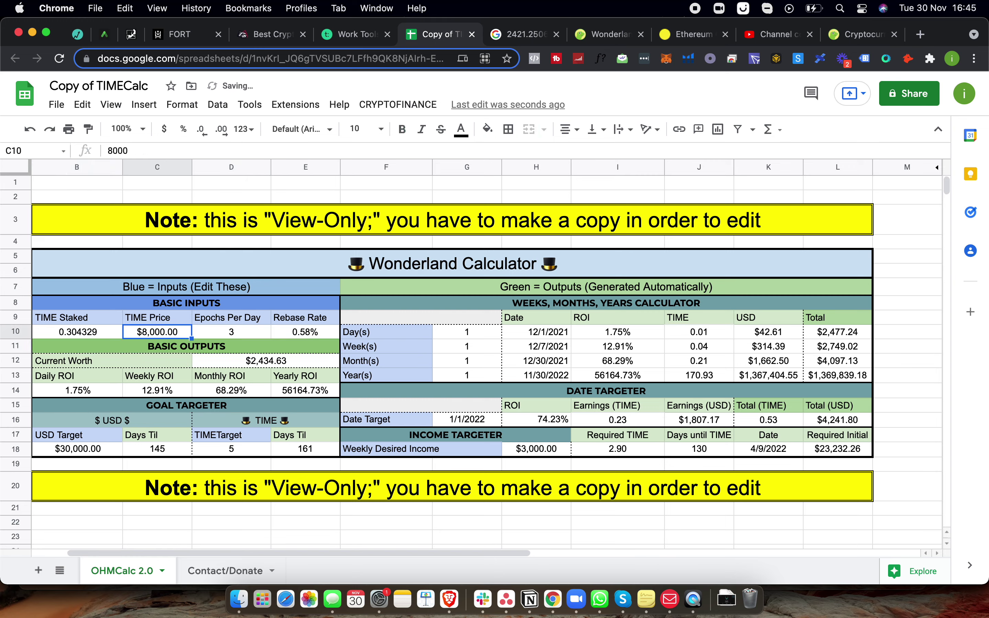
# Step: Set the calculator's Rebase Rate to 0.62%, based on the next reward yield on the Wonderland staking page
pyautogui.press('Up')
pyautogui.press('Right')
pyautogui.press('Right')
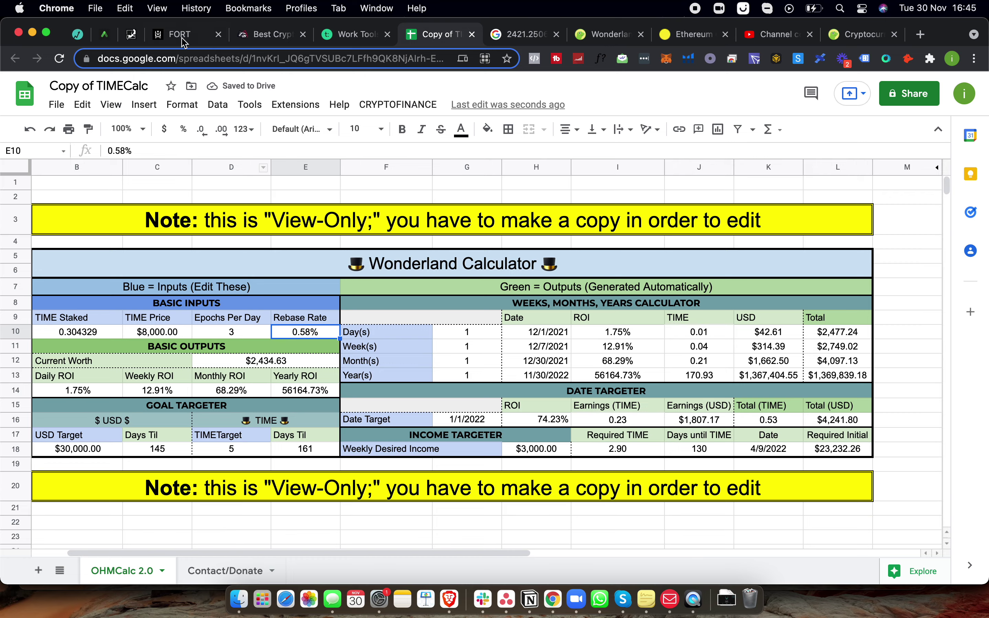
pyautogui.click(132, 34)
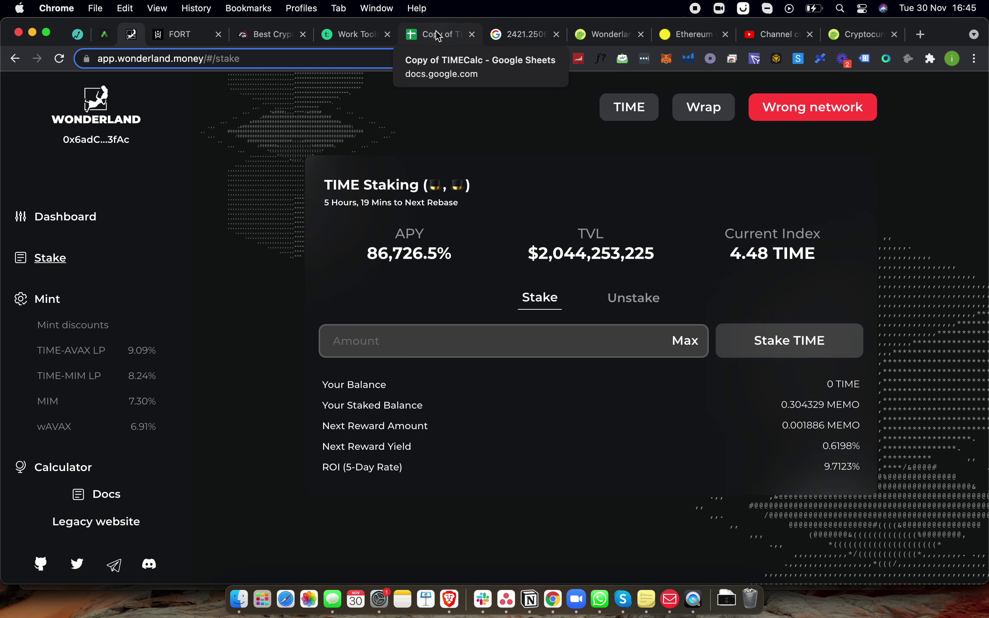
pyautogui.click(438, 35)
pyautogui.doubleClick(305, 331)
pyautogui.press('BackSpace')
pyautogui.press('BackSpace')
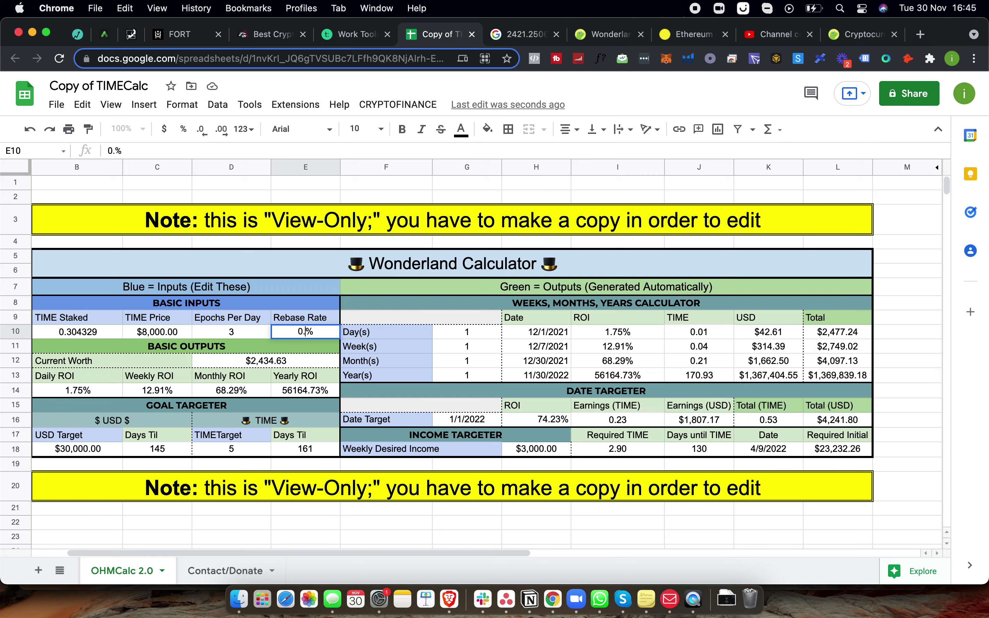
pyautogui.write('62')
pyautogui.press('Return')
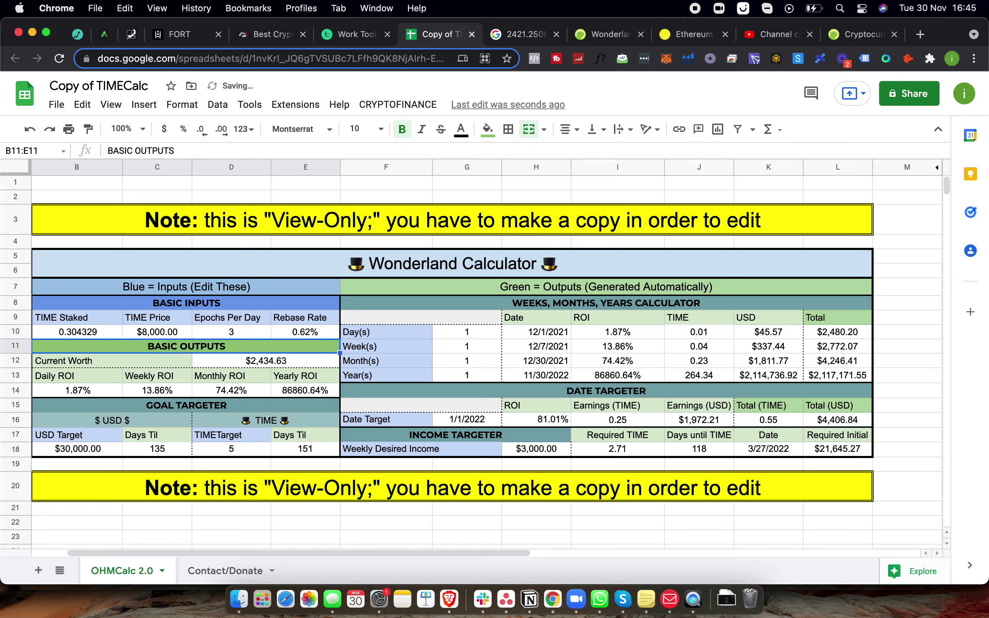
# Step: Examine the recalculated daily, weekly, monthly and yearly USD earnings and the monthly and yearly TIME earnings
pyautogui.click(767, 339)
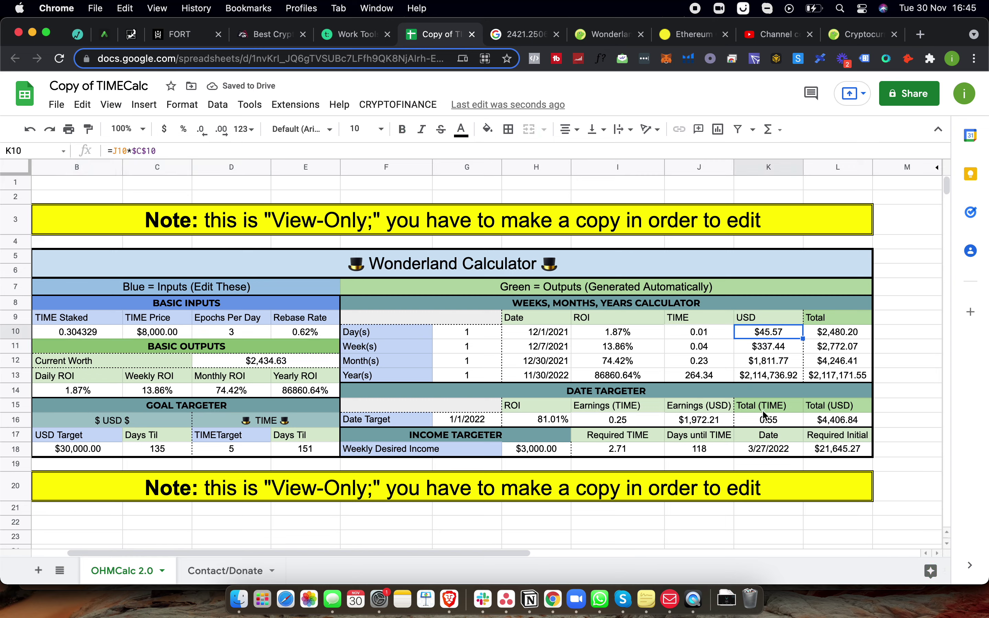
pyautogui.click(769, 350)
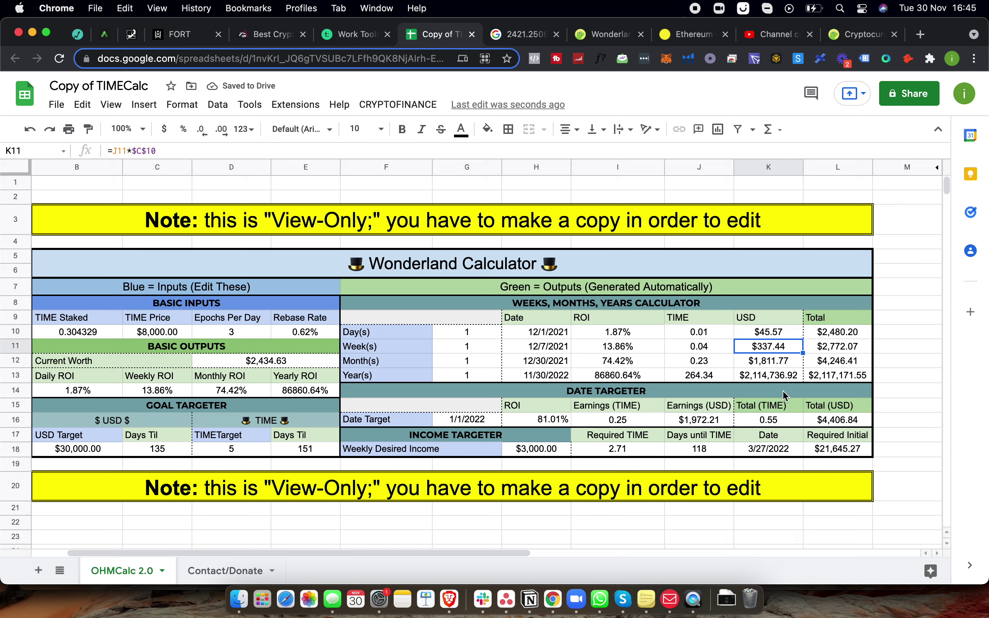
pyautogui.click(768, 362)
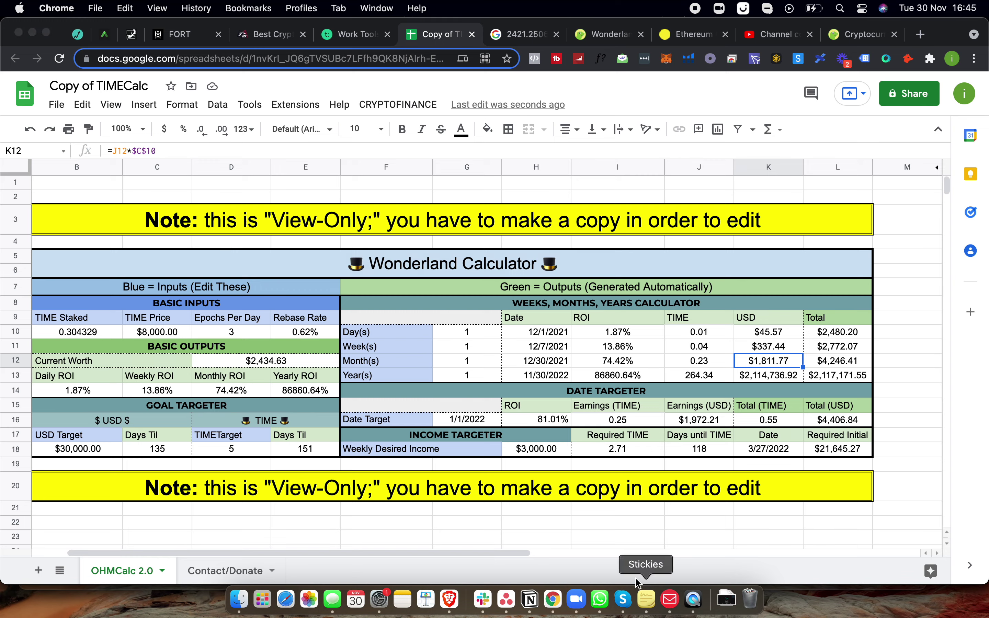
pyautogui.click(646, 599)
pyautogui.press('super+Tab')
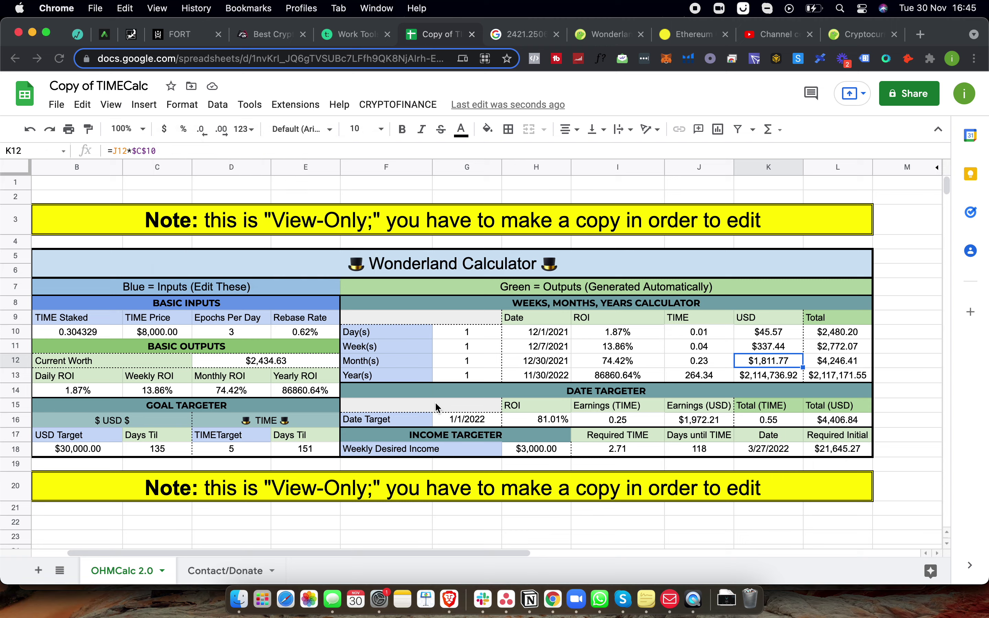
pyautogui.click(709, 359)
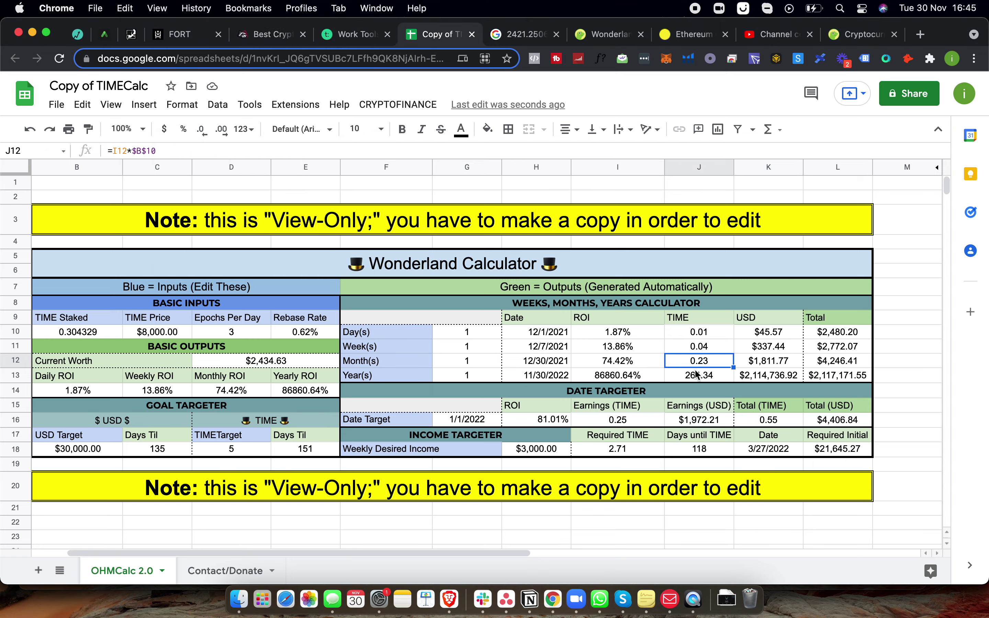
pyautogui.click(698, 376)
pyautogui.click(749, 380)
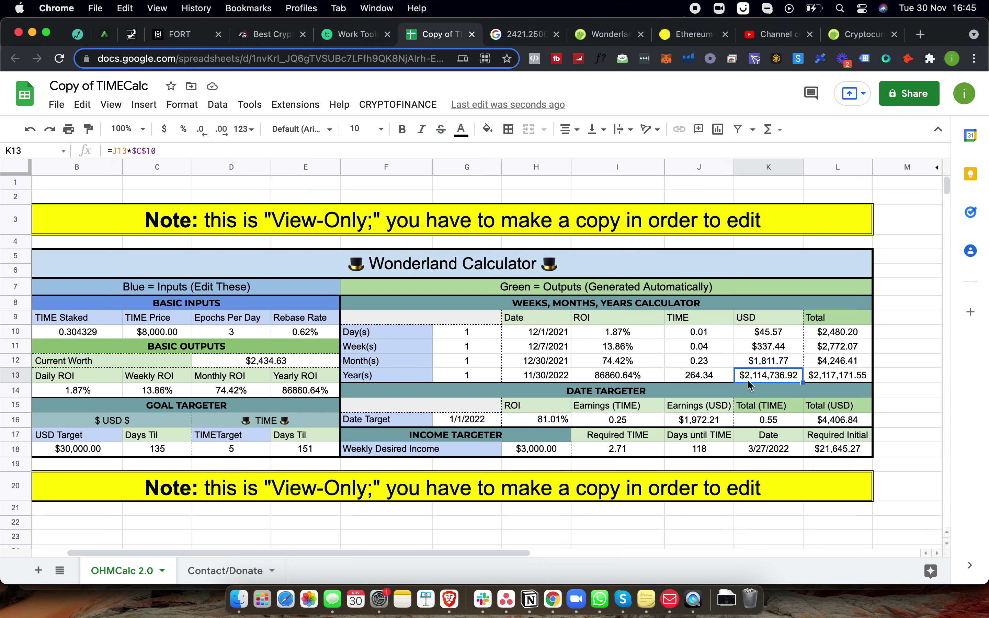
pyautogui.click(750, 386)
pyautogui.press('Up')
# Step: Review the newest channel upload's details in YouTube Studio and its public watch page, and return to the video details
pyautogui.click(775, 34)
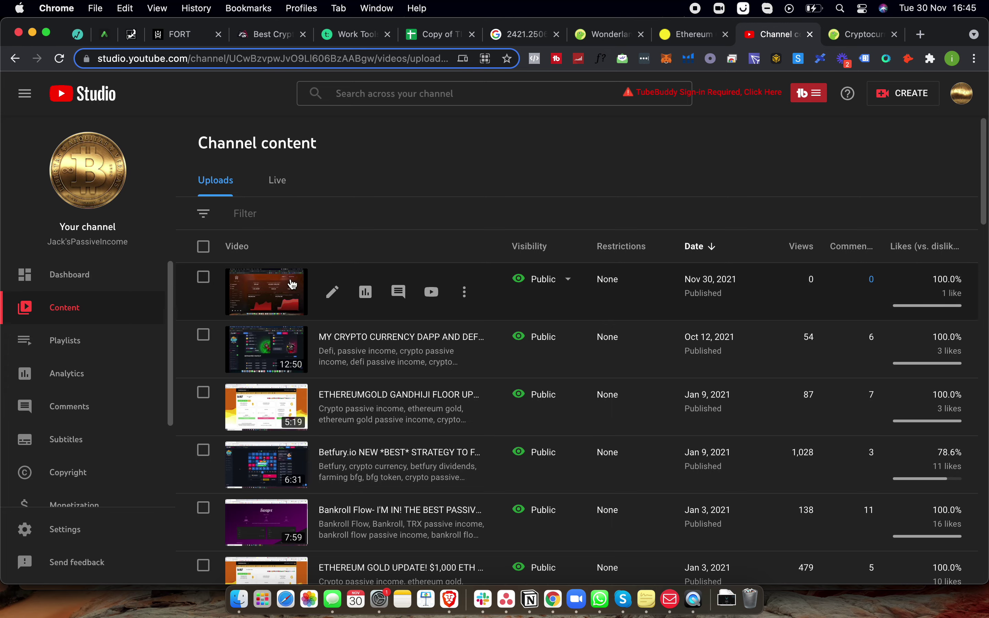
pyautogui.click(266, 294)
pyautogui.scroll(-2, 324, 333)
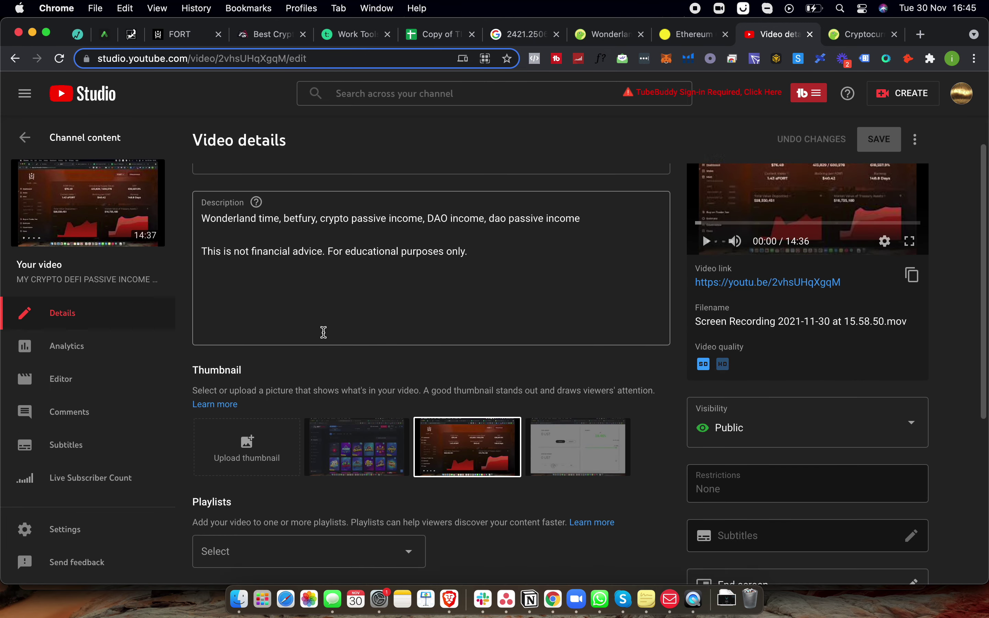
pyautogui.click(88, 219)
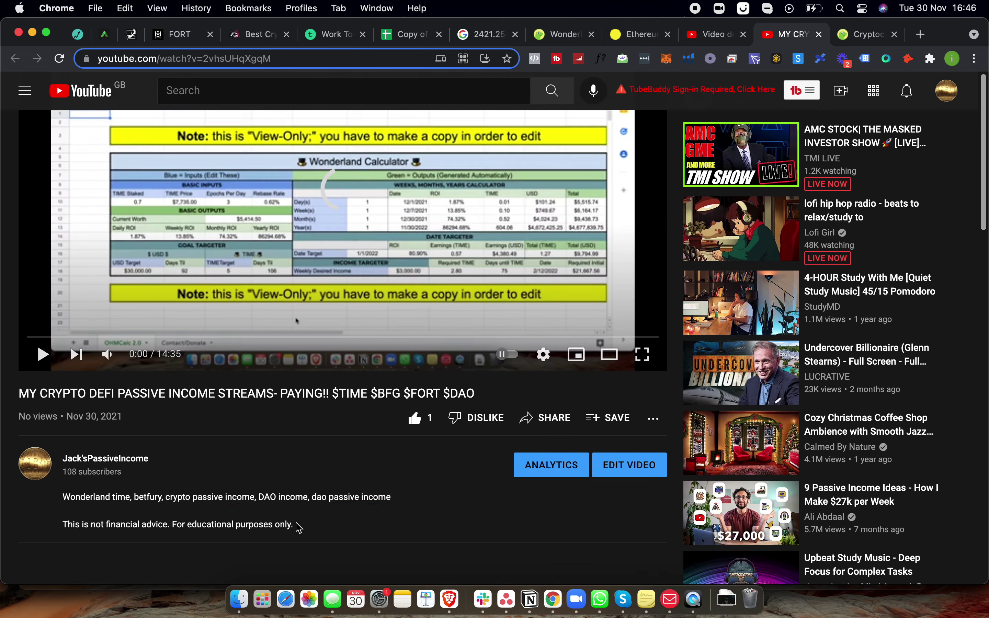
pyautogui.scroll(-8, 299, 528)
pyautogui.scroll(10, 299, 526)
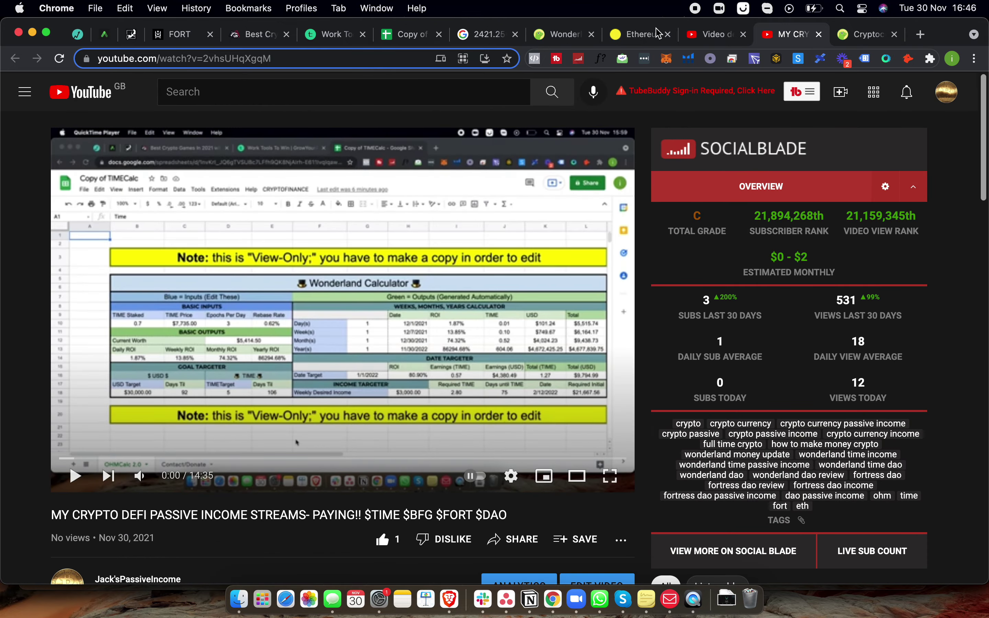
pyautogui.click(723, 41)
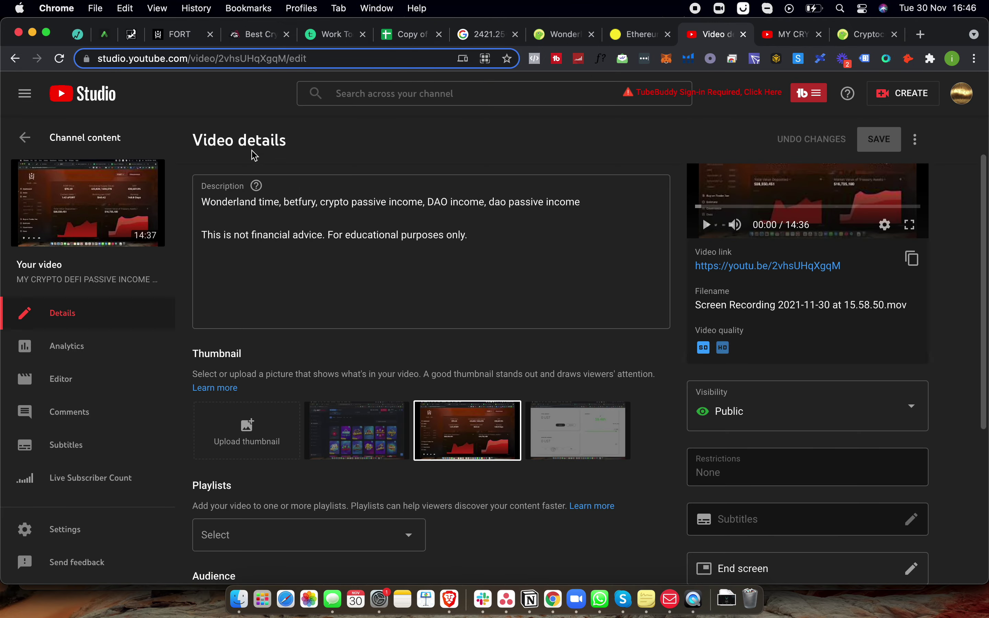
# Step: Check the APY on the Wonderland staking page
pyautogui.click(172, 37)
pyautogui.click(132, 35)
pyautogui.moveTo(370, 256); pyautogui.dragTo(496, 287)
pyautogui.click(393, 264)
pyautogui.moveTo(378, 255); pyautogui.dragTo(430, 256)
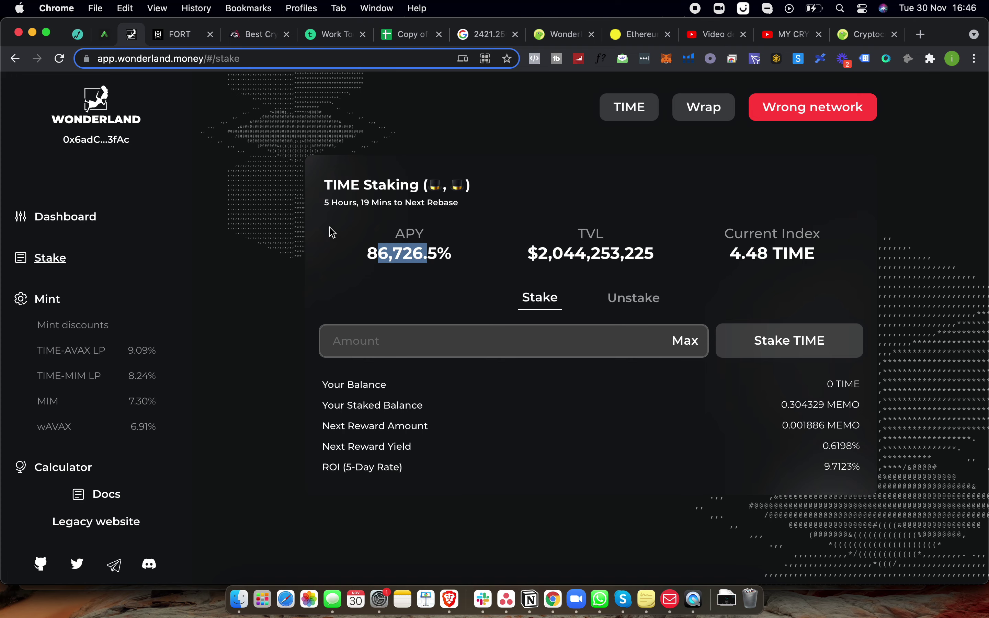
# Step: Open olympusdao.finance in a new tab, enter its app and dismiss the safety notice
pyautogui.click(931, 38)
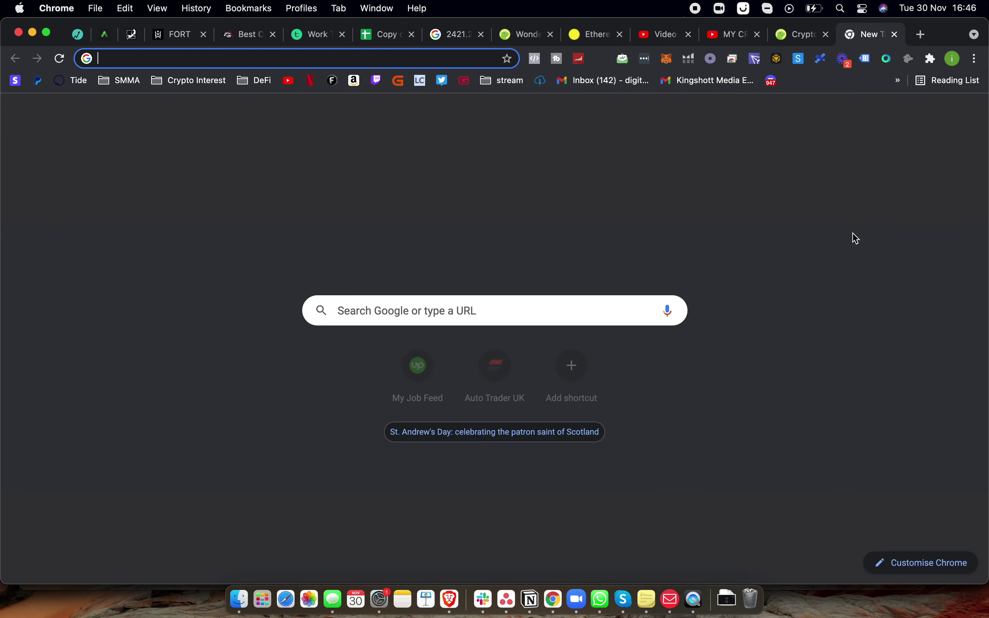
pyautogui.write('oly')
pyautogui.press('Return')
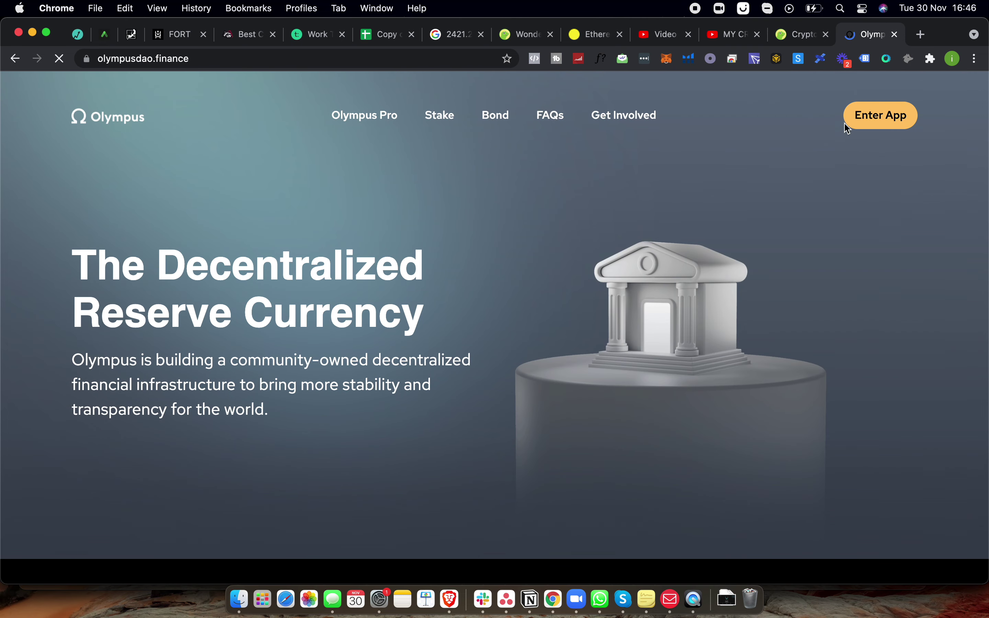
pyautogui.click(882, 118)
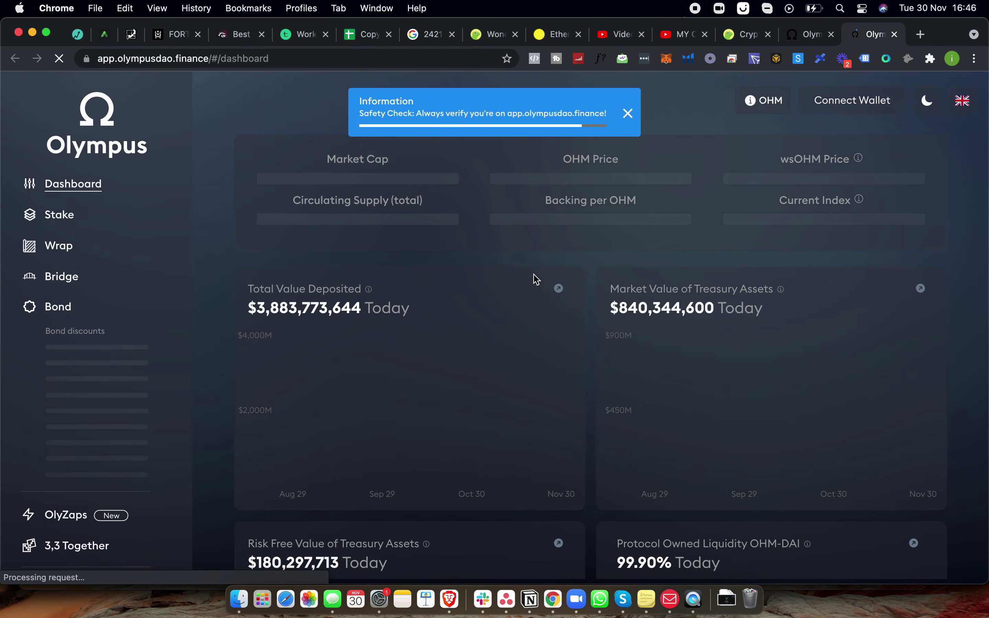
pyautogui.click(628, 114)
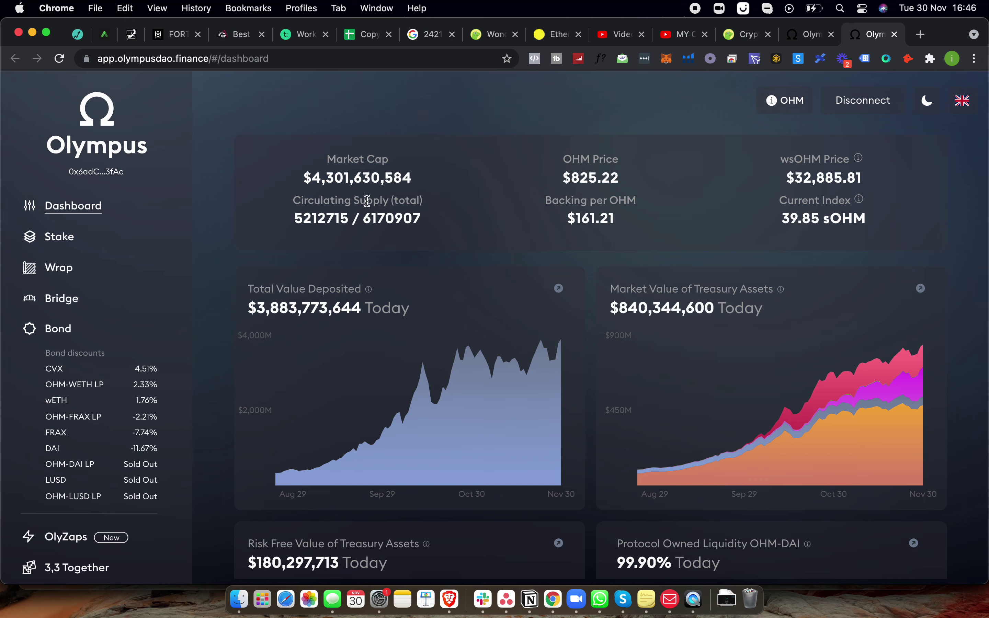
# Step: Check the market cap on the Olympus dashboard and the APY on its staking page
pyautogui.moveTo(322, 180); pyautogui.dragTo(412, 179)
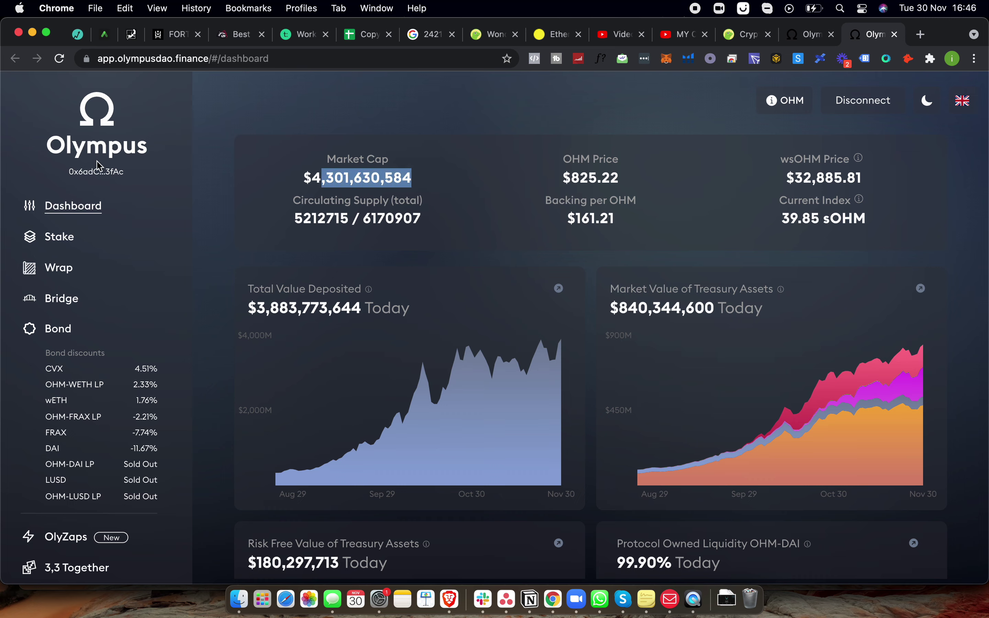
pyautogui.click(60, 236)
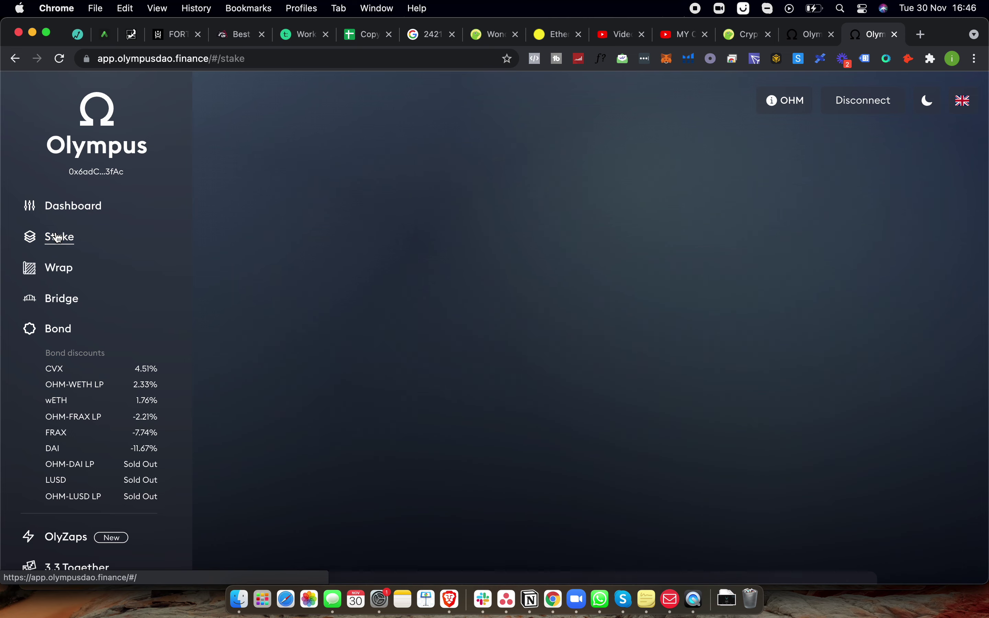
pyautogui.moveTo(366, 229); pyautogui.dragTo(447, 236)
pyautogui.click(369, 229)
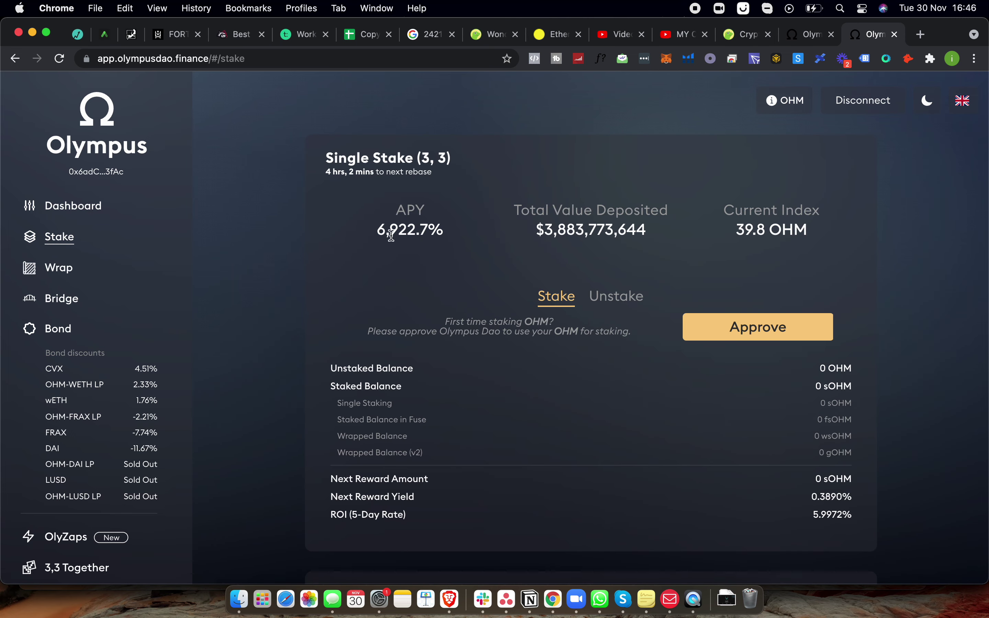
# Step: Examine the APY and the balance and reward details on the Olympus staking page
pyautogui.moveTo(370, 232); pyautogui.dragTo(449, 235)
pyautogui.click(343, 245)
pyautogui.moveTo(378, 224); pyautogui.dragTo(435, 225)
pyautogui.click(372, 245)
pyautogui.scroll(-1, 269, 339)
pyautogui.scroll(1, 398, 321)
pyautogui.scroll(-6, 435, 320)
pyautogui.scroll(3, 437, 320)
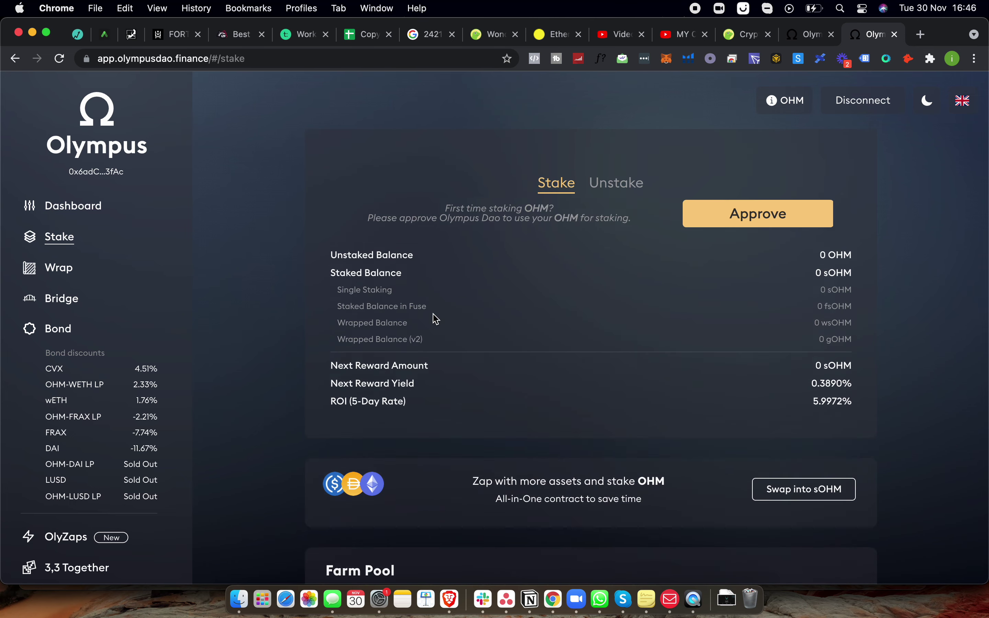
pyautogui.scroll(3, 436, 320)
pyautogui.doubleClick(389, 236)
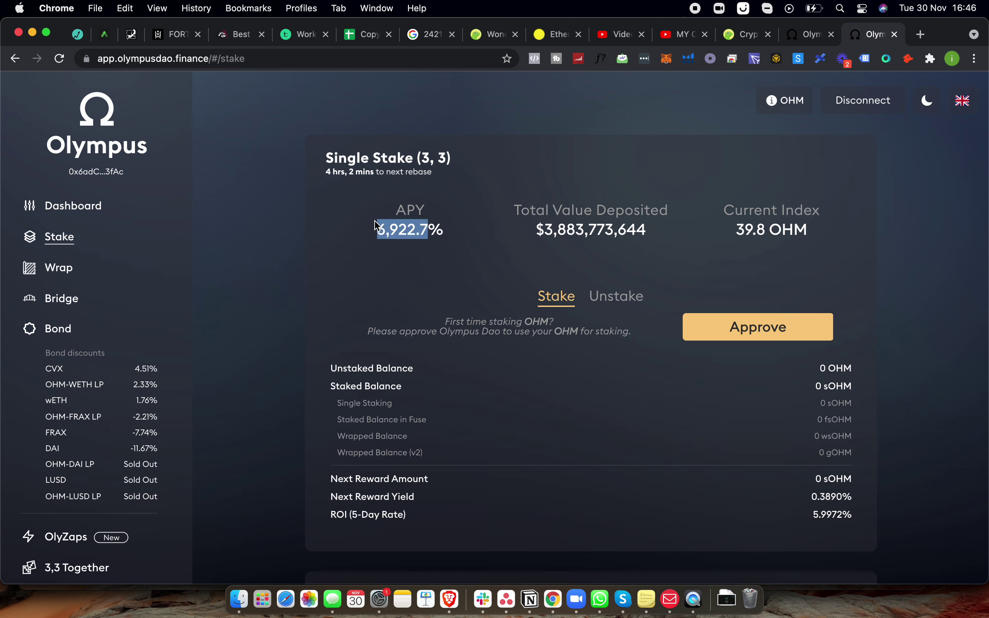
pyautogui.click(376, 228)
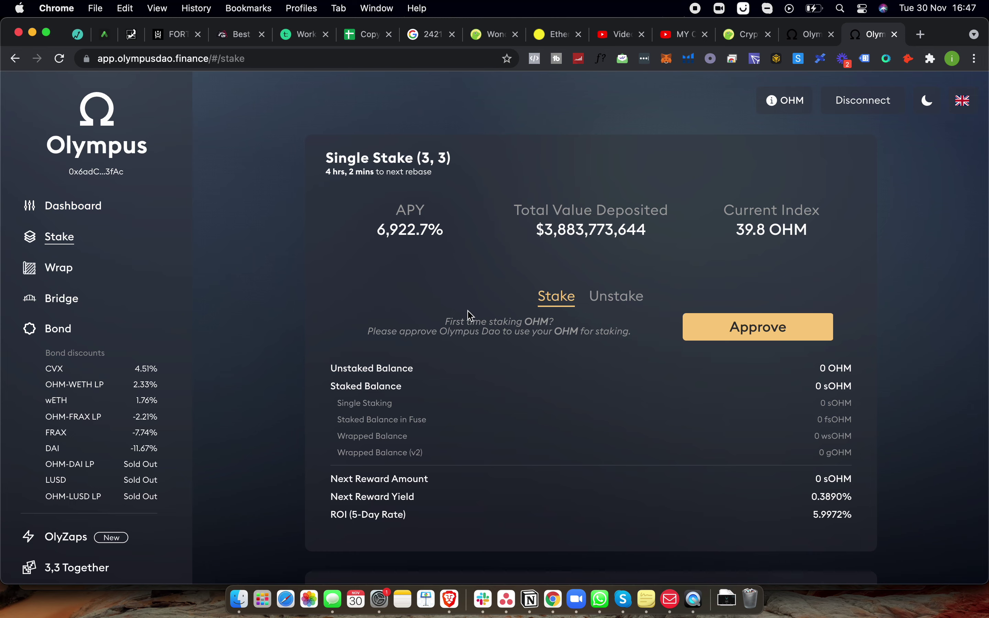
pyautogui.moveTo(391, 243); pyautogui.dragTo(478, 234)
pyautogui.click(338, 245)
pyautogui.moveTo(379, 221); pyautogui.dragTo(501, 240)
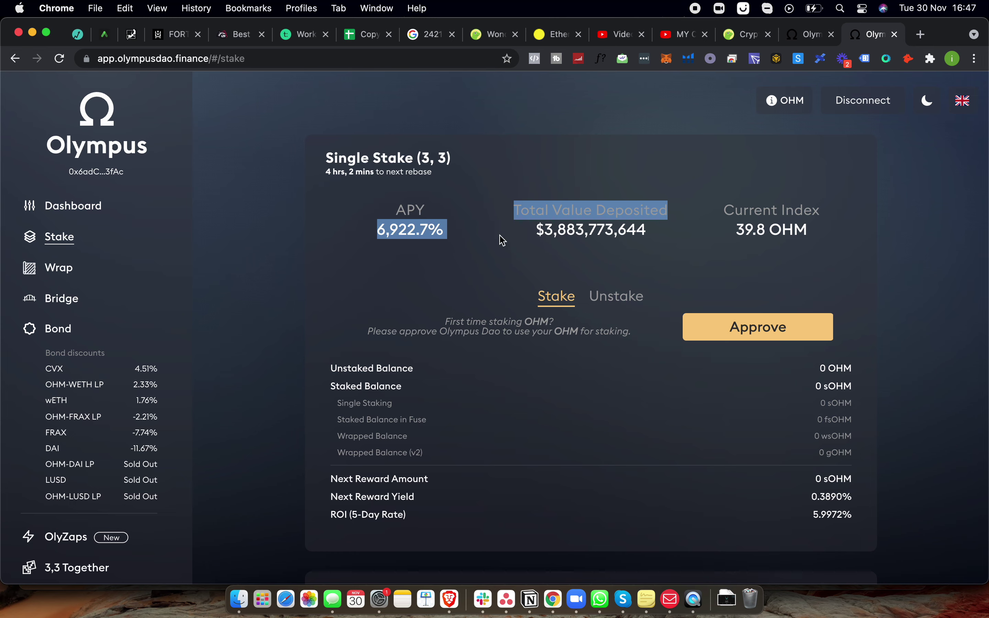
# Step: Review the market figures and treasury, staked OHM, APY and runway charts on the Olympus dashboard
pyautogui.click(59, 205)
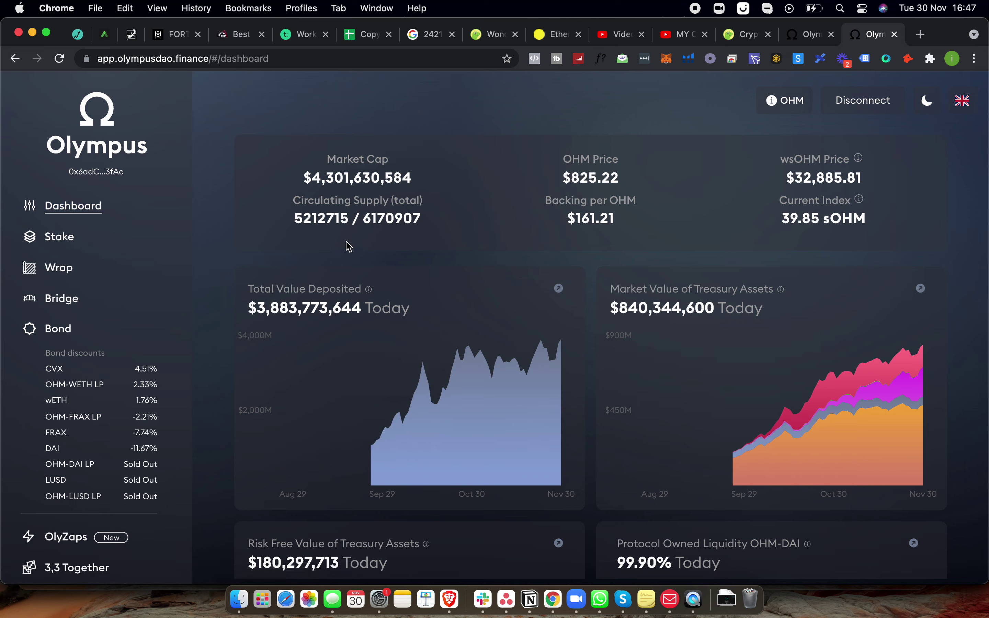
pyautogui.scroll(-3, 467, 204)
pyautogui.scroll(3, 591, 287)
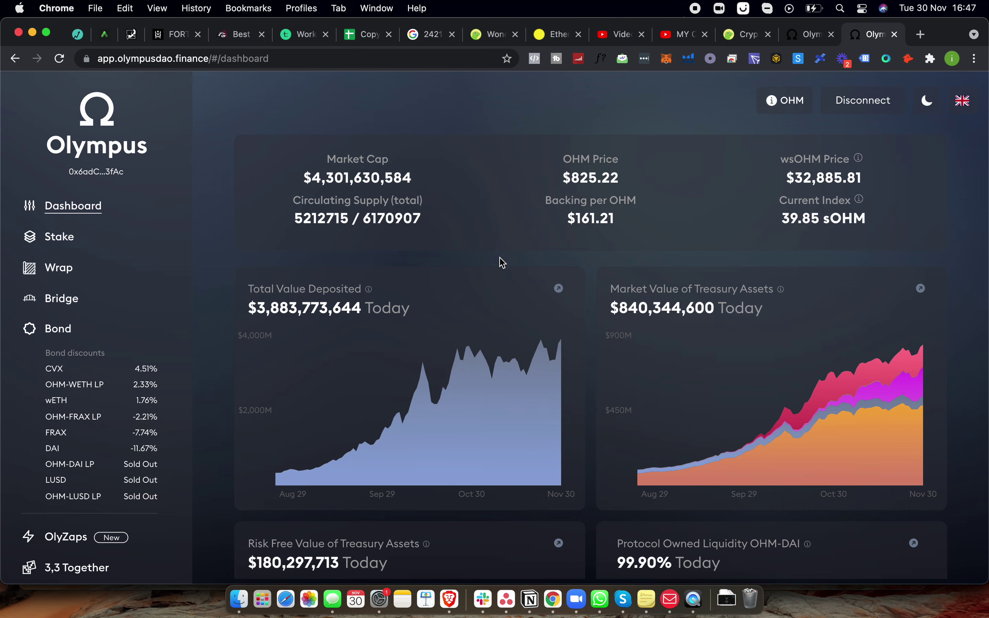
pyautogui.scroll(-10, 503, 262)
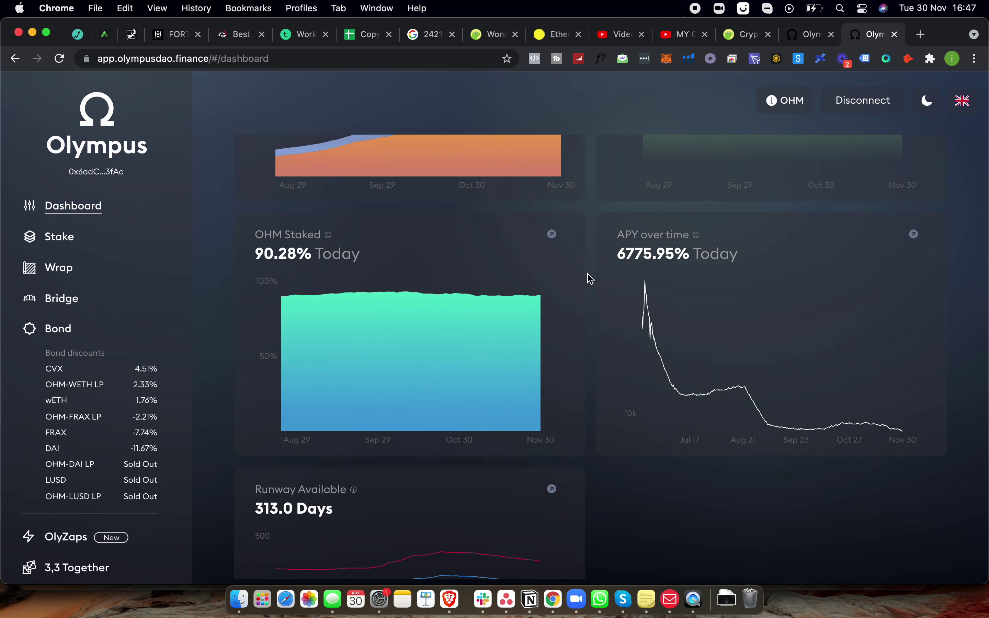
pyautogui.scroll(-3, 585, 278)
pyautogui.scroll(10, 585, 278)
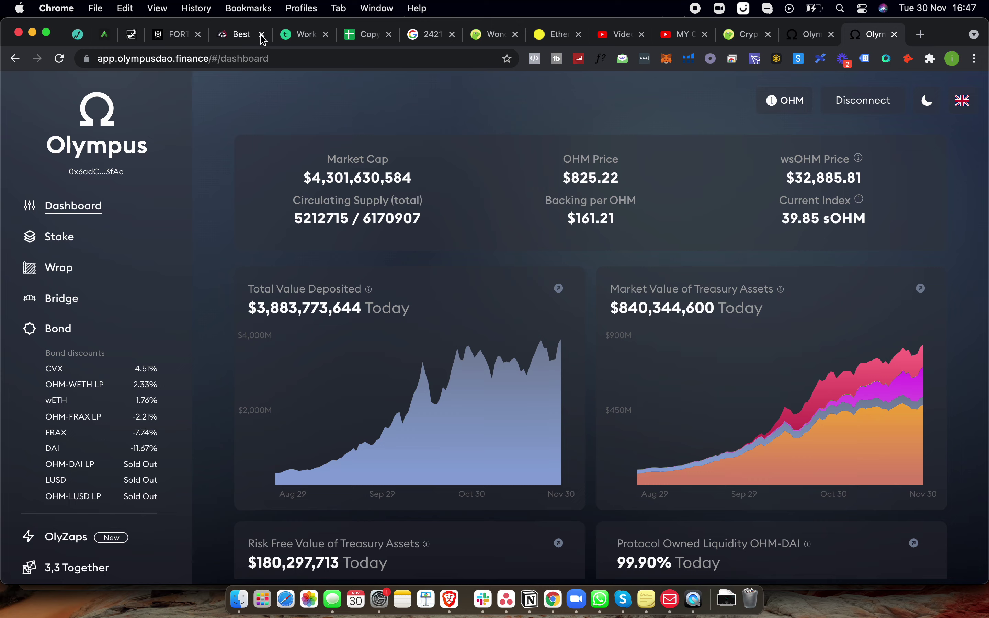
# Step: Check the runway, TIME price and backing per TIME on the Wonderland dashboard
pyautogui.click(130, 37)
pyautogui.click(67, 217)
pyautogui.moveTo(699, 421); pyautogui.dragTo(758, 421)
pyautogui.click(640, 403)
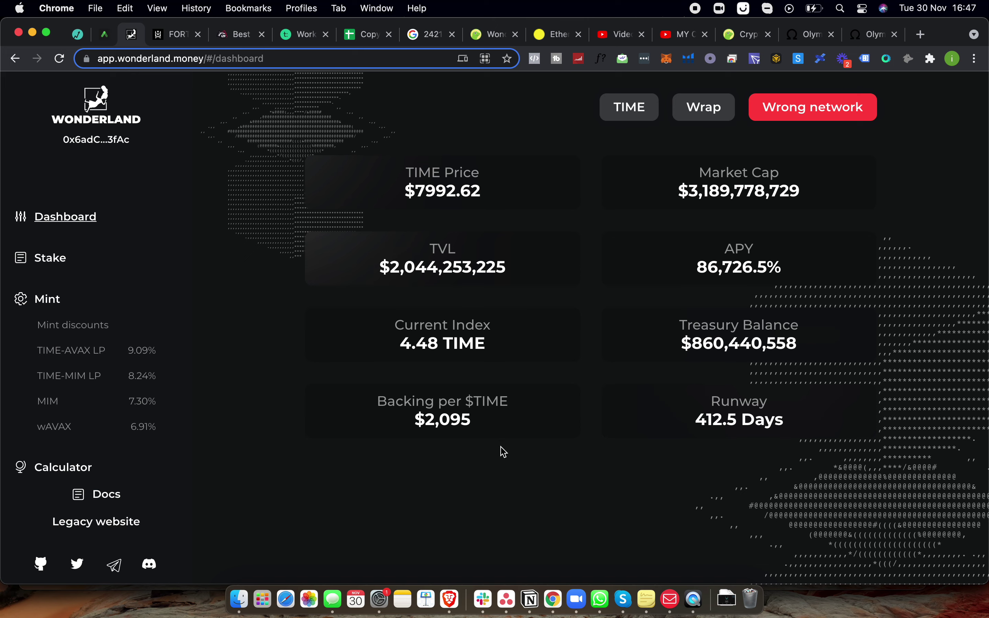
pyautogui.moveTo(407, 173); pyautogui.dragTo(477, 172)
pyautogui.moveTo(425, 419); pyautogui.dragTo(474, 421)
# Step: Compare the backing per OHM with the OHM price on the Olympus dashboard
pyautogui.click(869, 41)
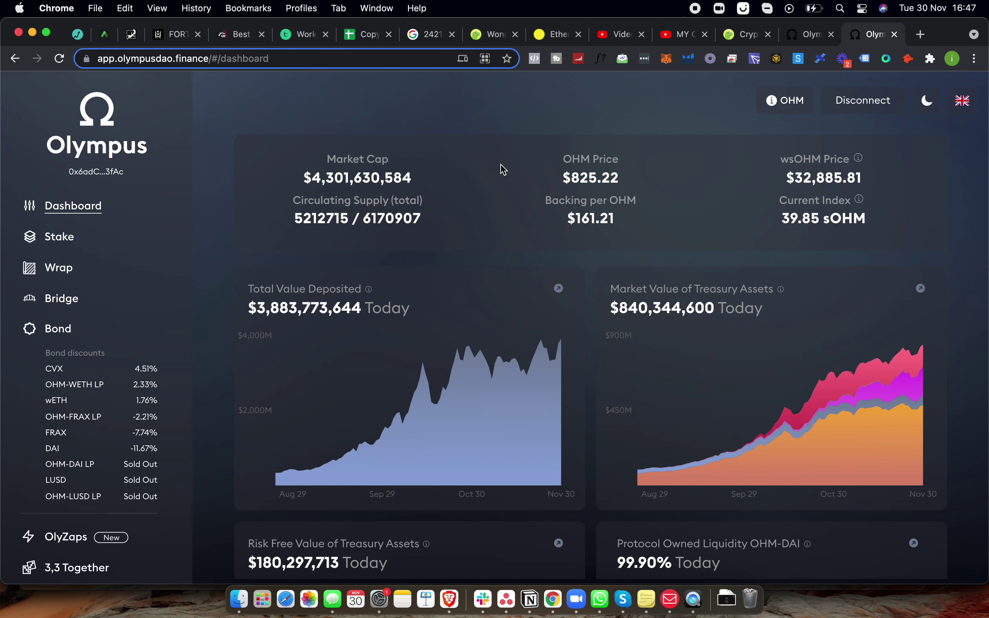
pyautogui.tripleClick(598, 219)
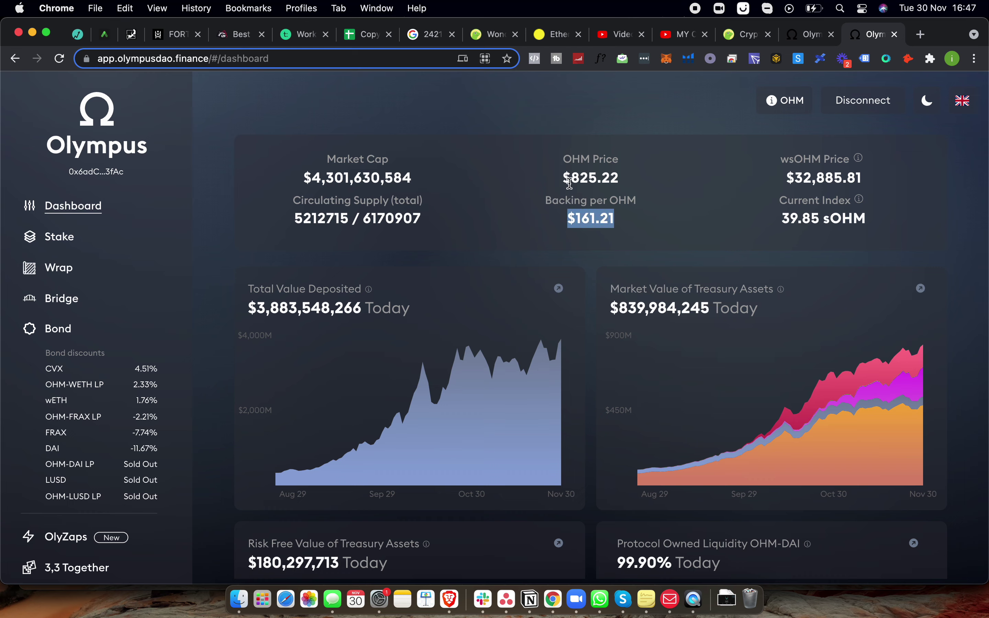
pyautogui.moveTo(597, 177); pyautogui.dragTo(413, 164)
pyautogui.click(488, 183)
pyautogui.moveTo(618, 220); pyautogui.dragTo(532, 165)
pyautogui.click(564, 192)
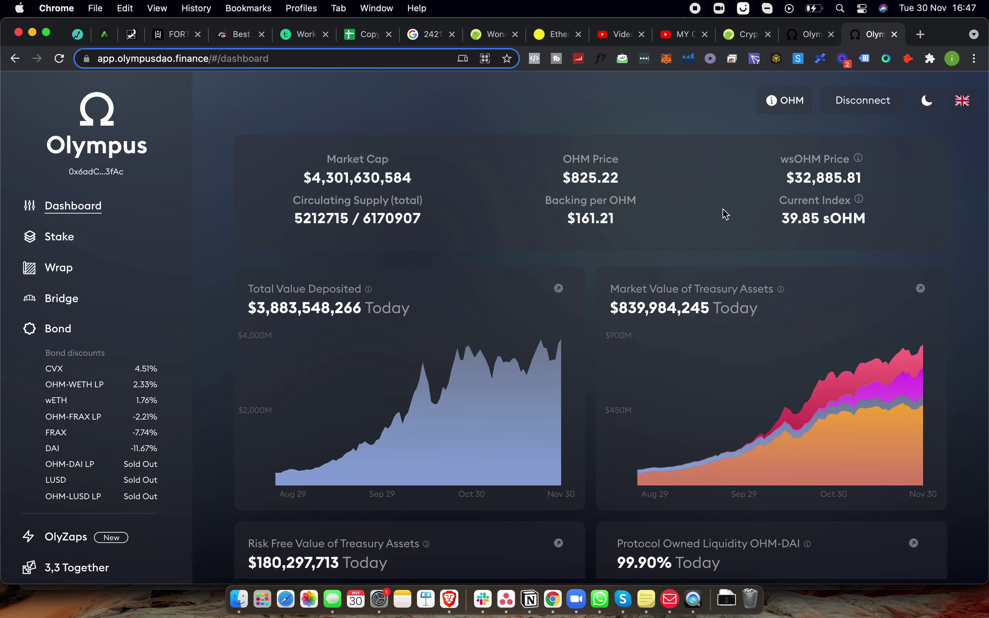
# Step: Return to the Wonderland dashboard and compare the TIME price with the backing per TIME
pyautogui.click(170, 38)
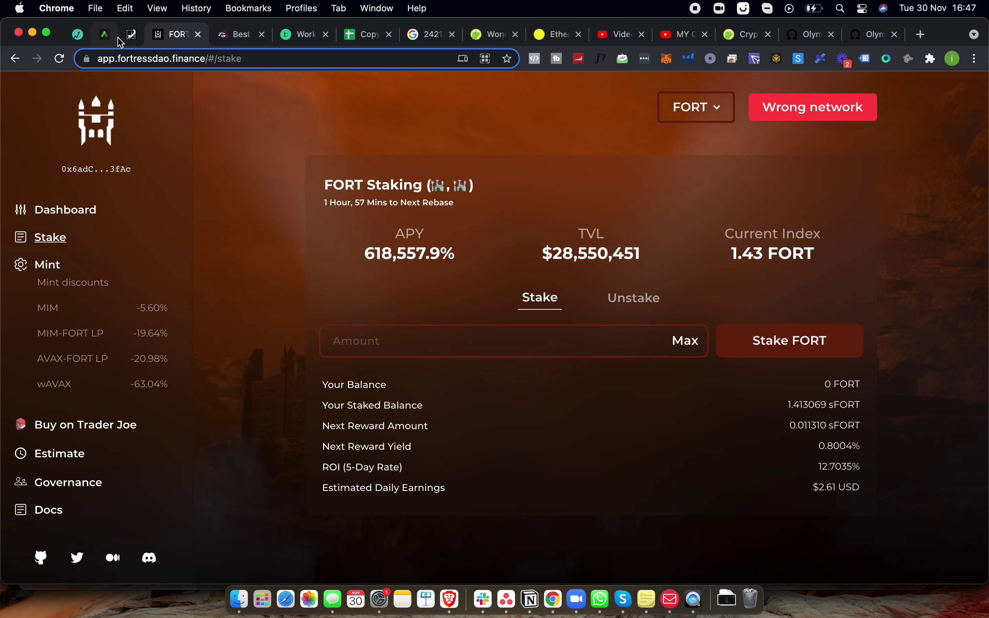
pyautogui.click(123, 38)
pyautogui.moveTo(420, 191); pyautogui.dragTo(467, 192)
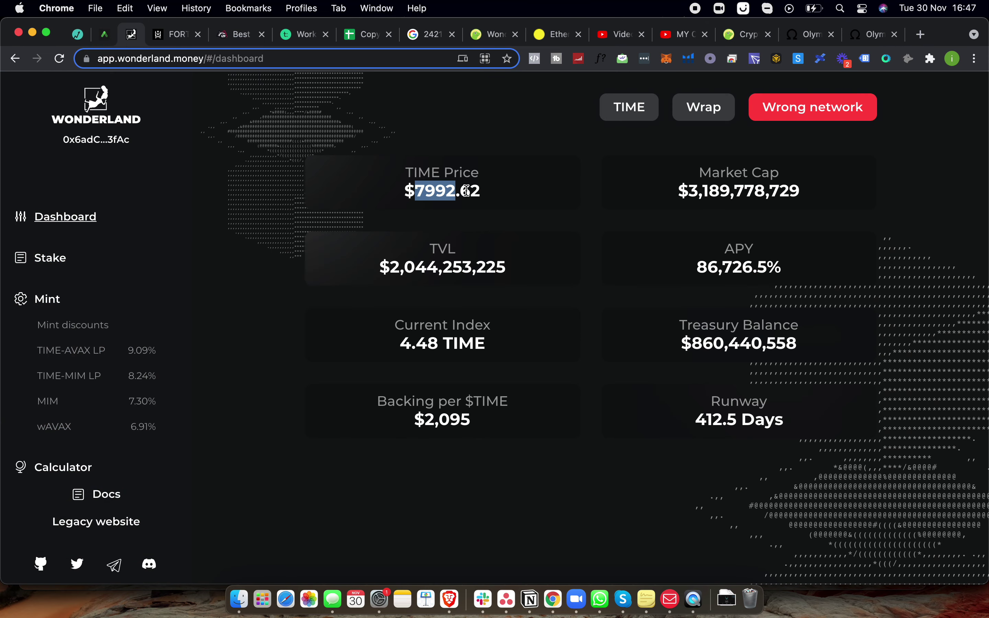
pyautogui.click(425, 418)
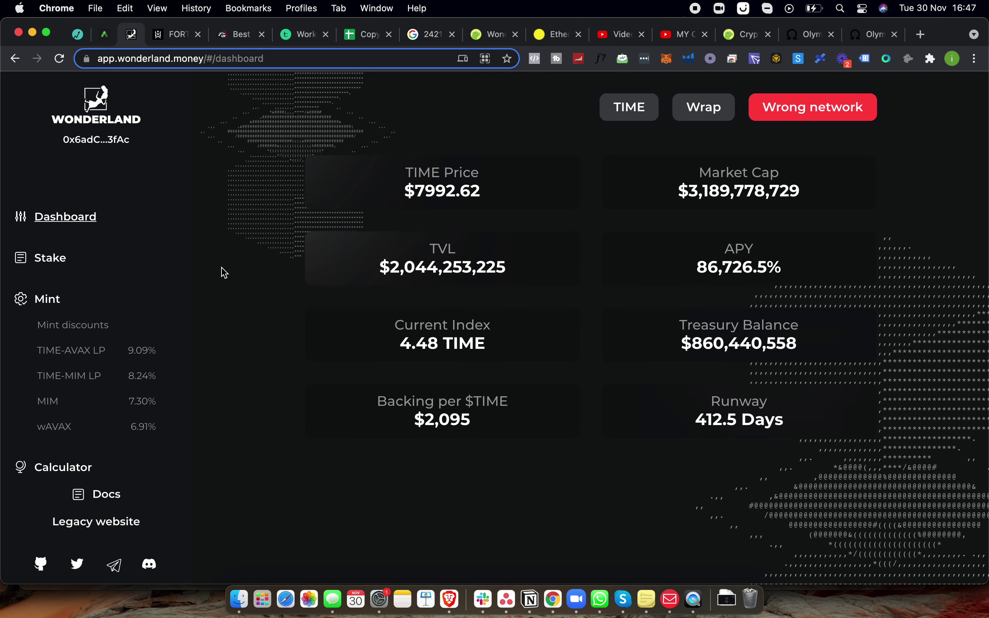
# Step: Open the Wonderland staking page and close both Olympus tabs
pyautogui.click(50, 258)
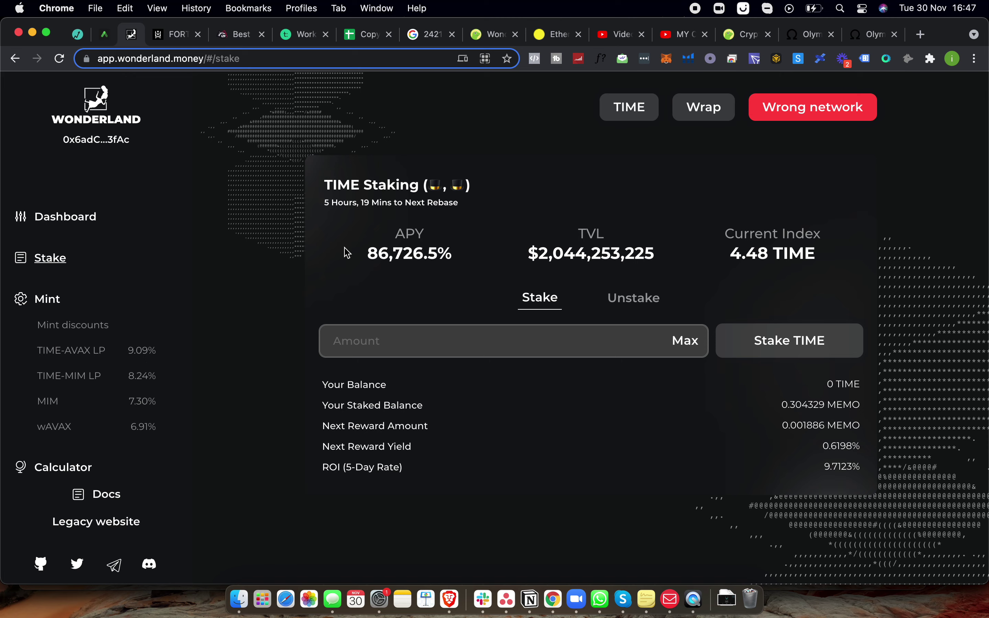
pyautogui.click(895, 35)
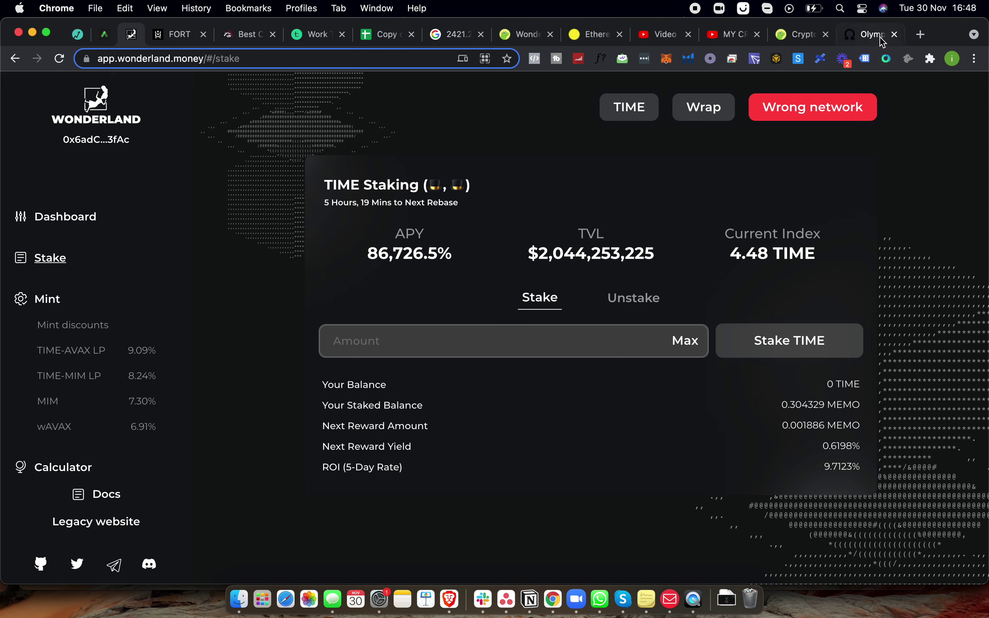
pyautogui.click(896, 36)
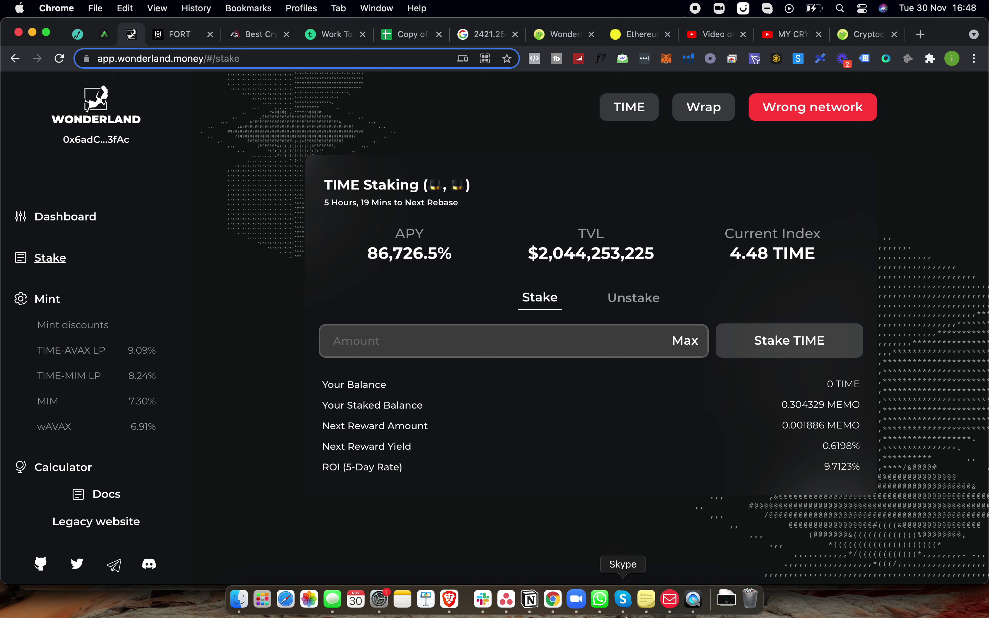
# Step: Check the original stake in the Stickies note, and search Google for the staked balance 0.304329 from the Wonderland staking page
pyautogui.click(647, 599)
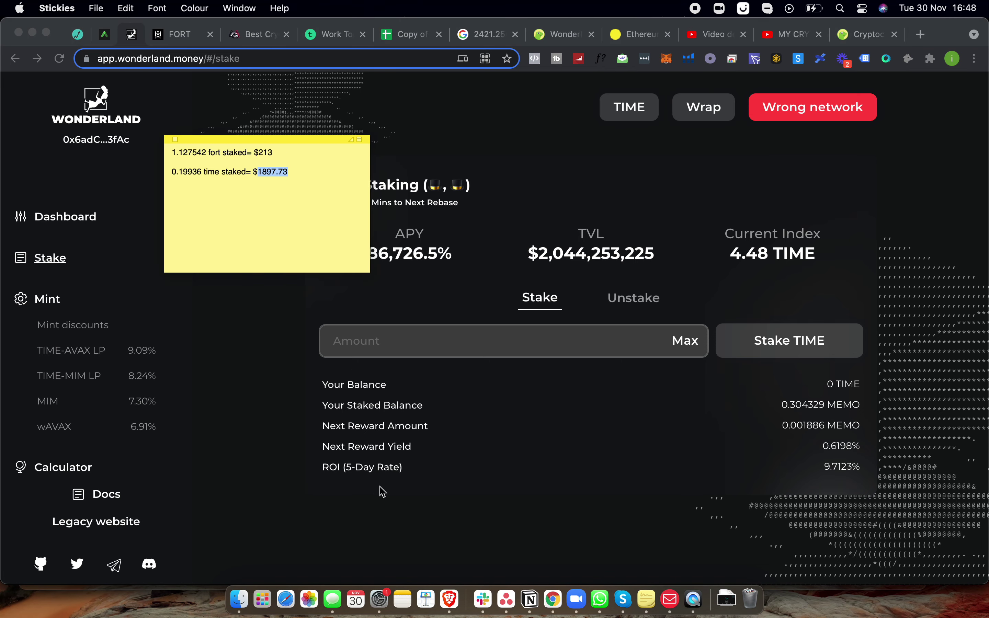
pyautogui.click(268, 421)
pyautogui.moveTo(362, 245); pyautogui.dragTo(402, 253)
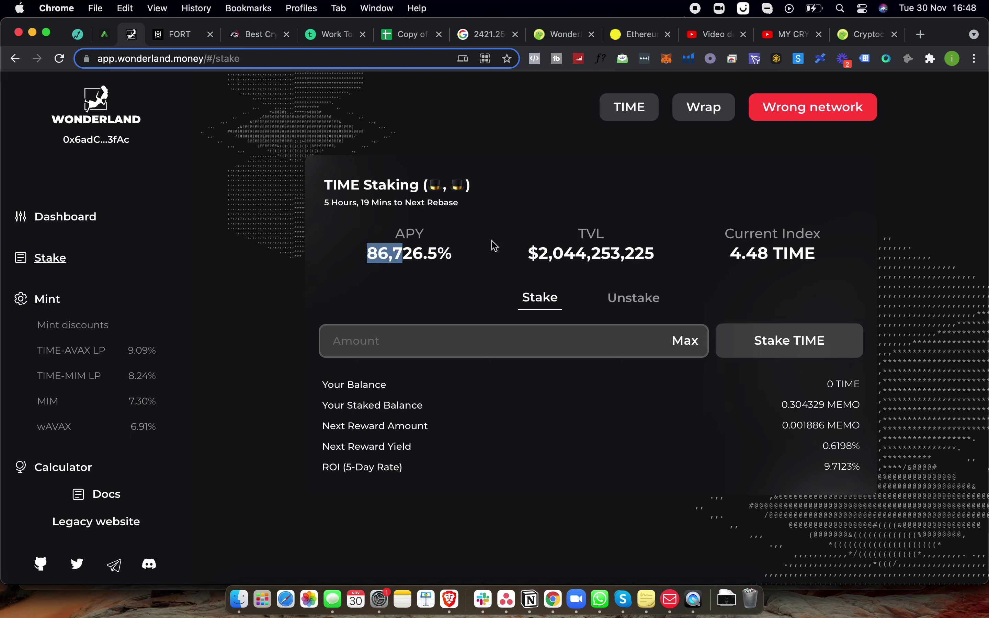
pyautogui.click(427, 251)
pyautogui.moveTo(778, 405); pyautogui.dragTo(837, 403)
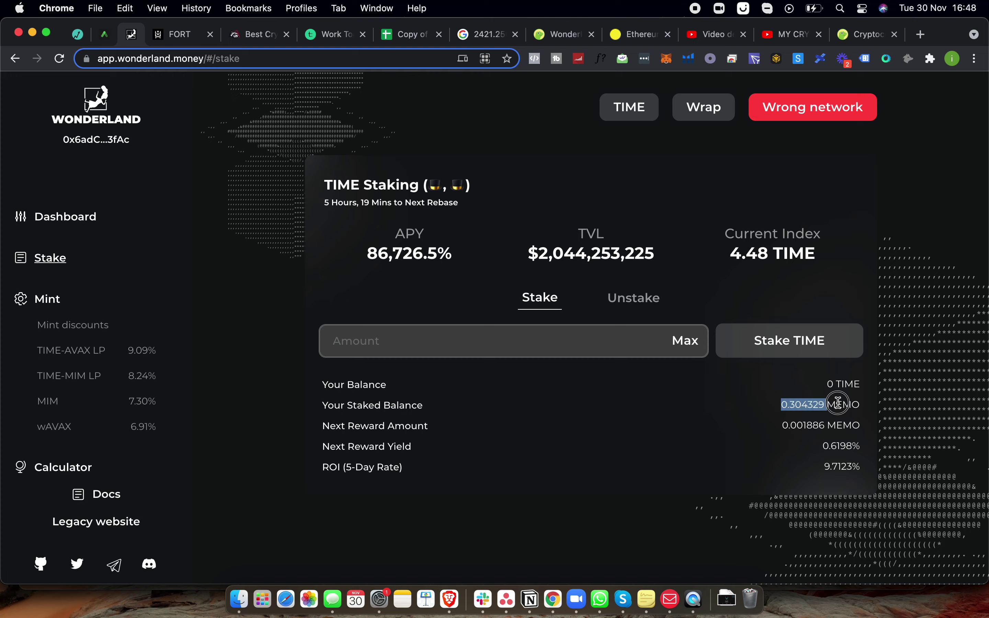
pyautogui.rightClick(793, 406)
pyautogui.click(802, 468)
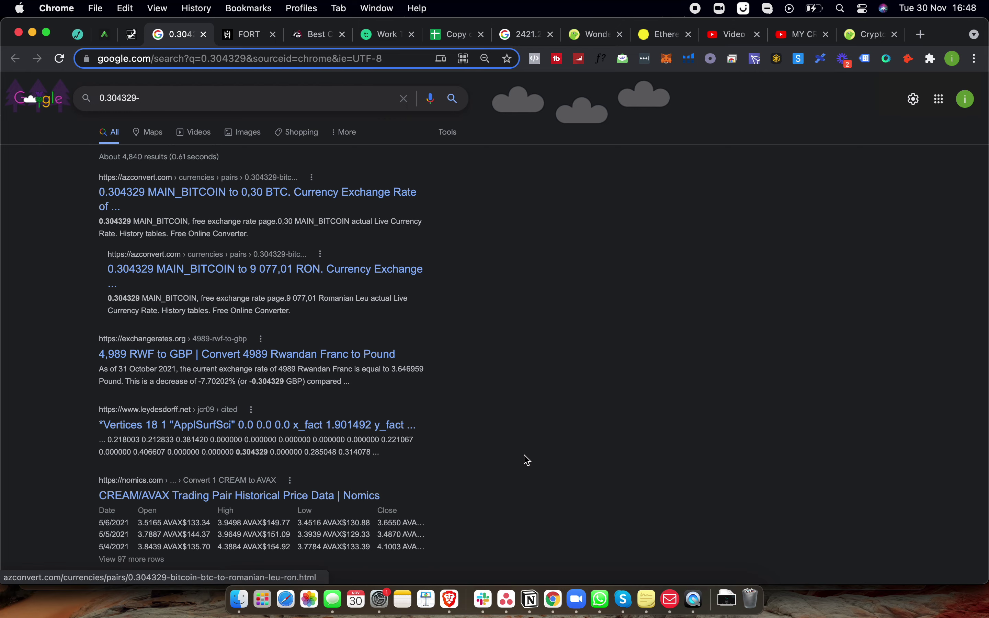
# Step: Subtract the 0.19936 TIME recorded in the Stickies note from 0.304329 in Google and copy the result
pyautogui.click(647, 600)
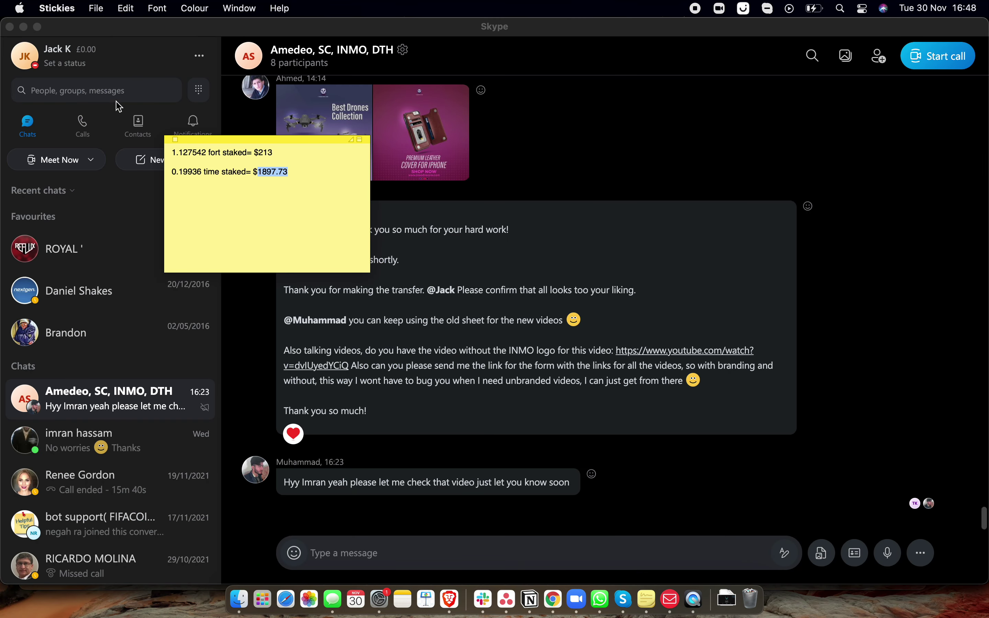
pyautogui.click(10, 27)
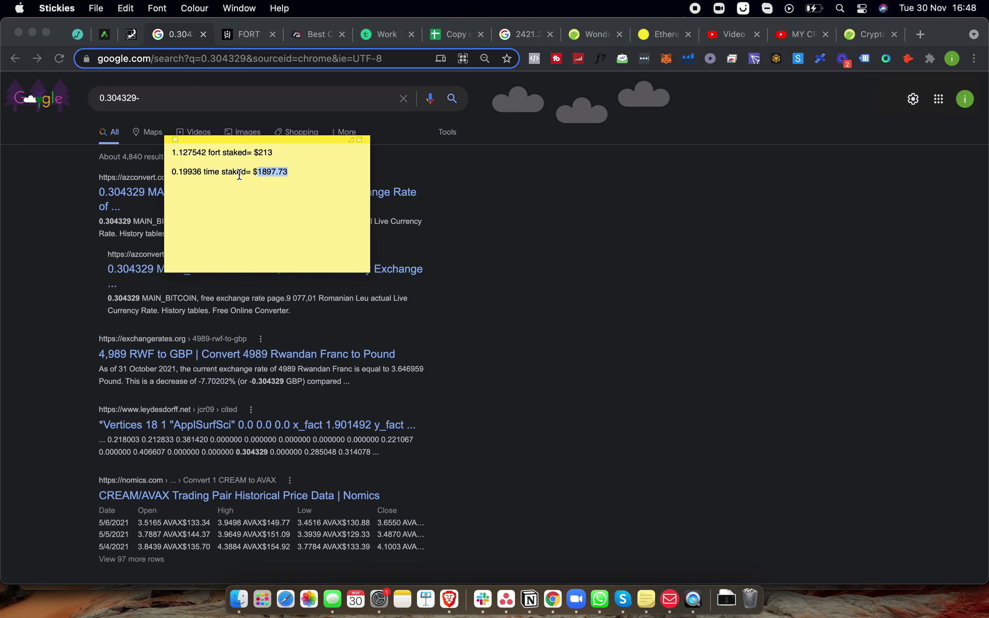
pyautogui.moveTo(172, 172); pyautogui.dragTo(202, 171)
pyautogui.press('super+c')
pyautogui.click(163, 117)
pyautogui.press('super+v')
pyautogui.press('Return')
pyautogui.doubleClick(413, 199)
pyautogui.press('super+c')
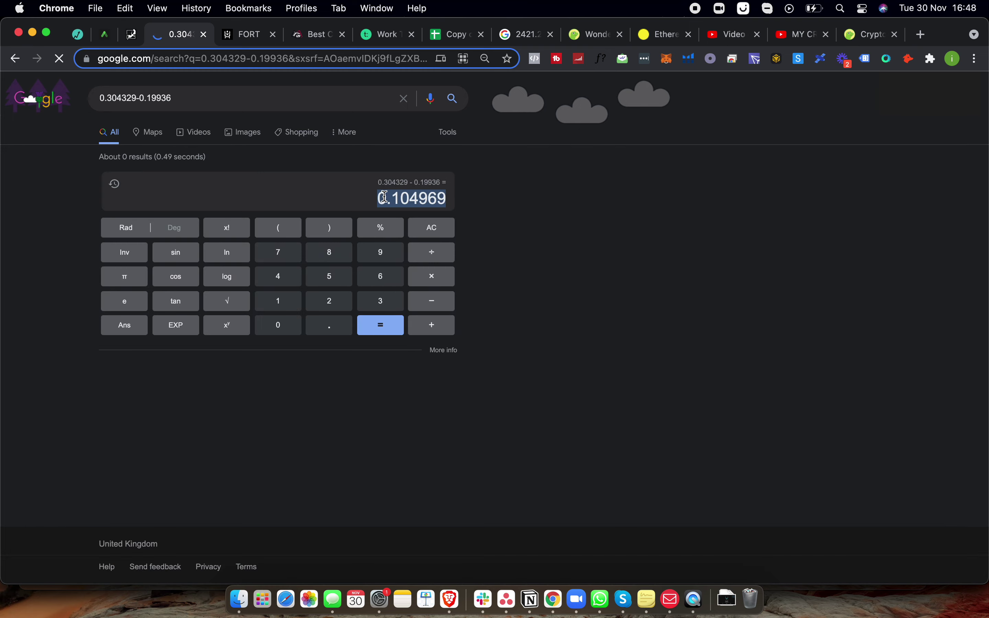
# Step: Convert 0.104969 TIME to USD in the converter on CoinGecko's Wonderland page
pyautogui.click(526, 35)
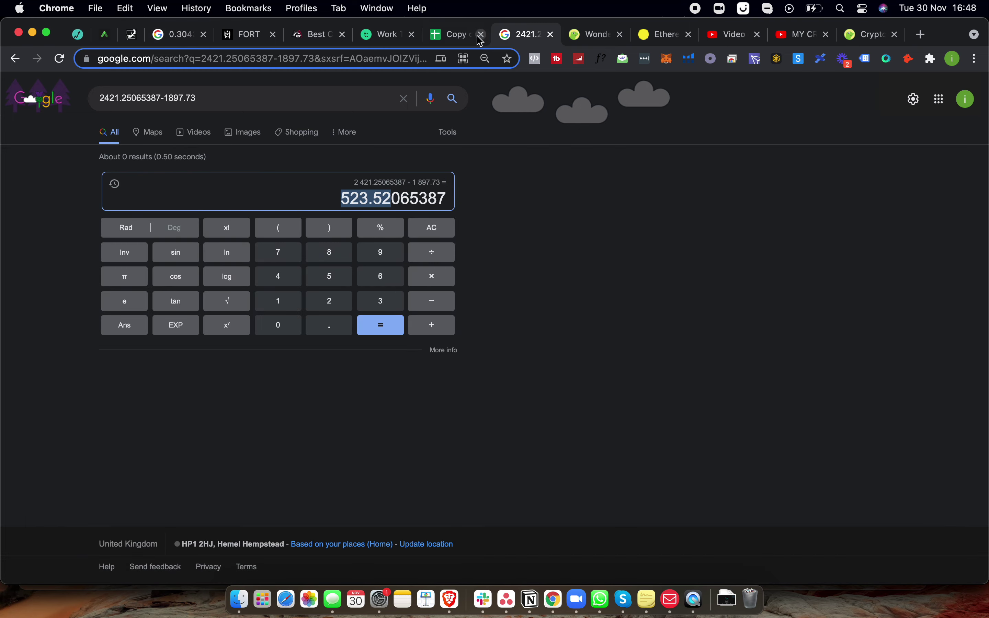
pyautogui.click(600, 36)
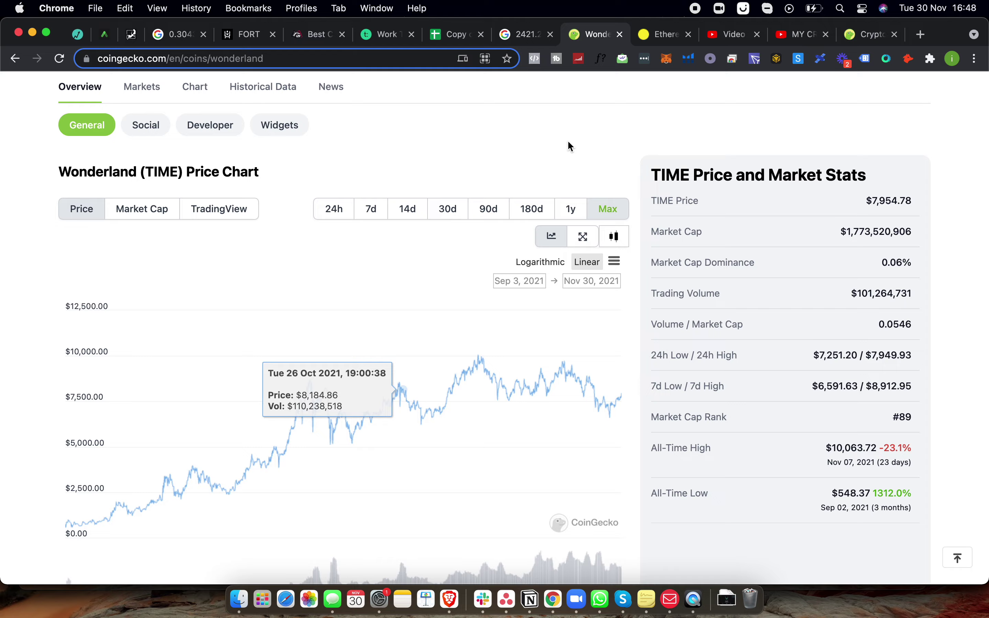
pyautogui.scroll(5, 567, 139)
pyautogui.doubleClick(414, 221)
pyautogui.press('super+v')
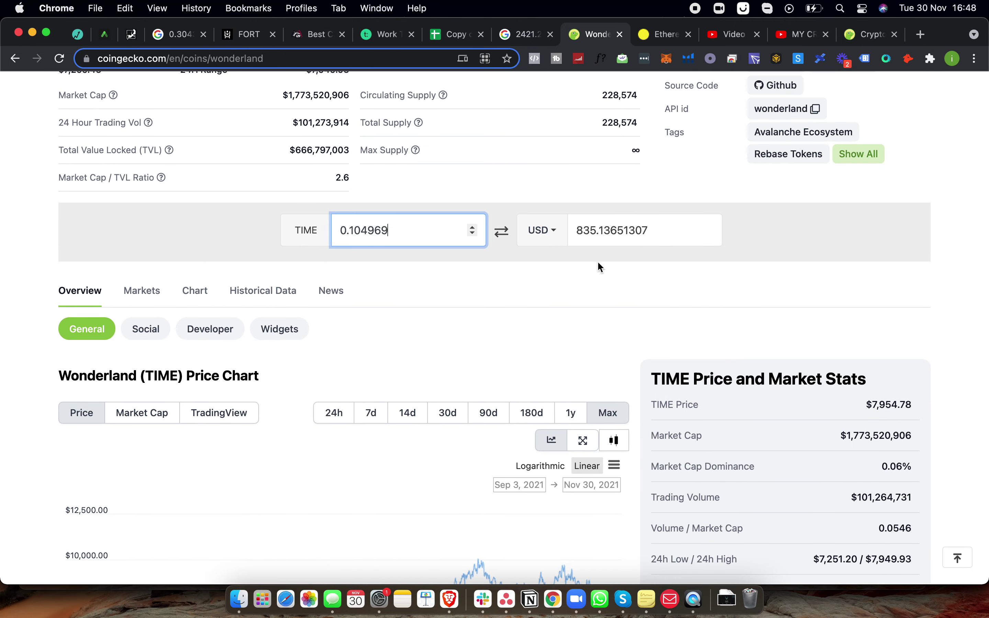
pyautogui.doubleClick(403, 222)
pyautogui.click(403, 223)
pyautogui.moveTo(580, 231); pyautogui.dragTo(654, 231)
pyautogui.click(599, 280)
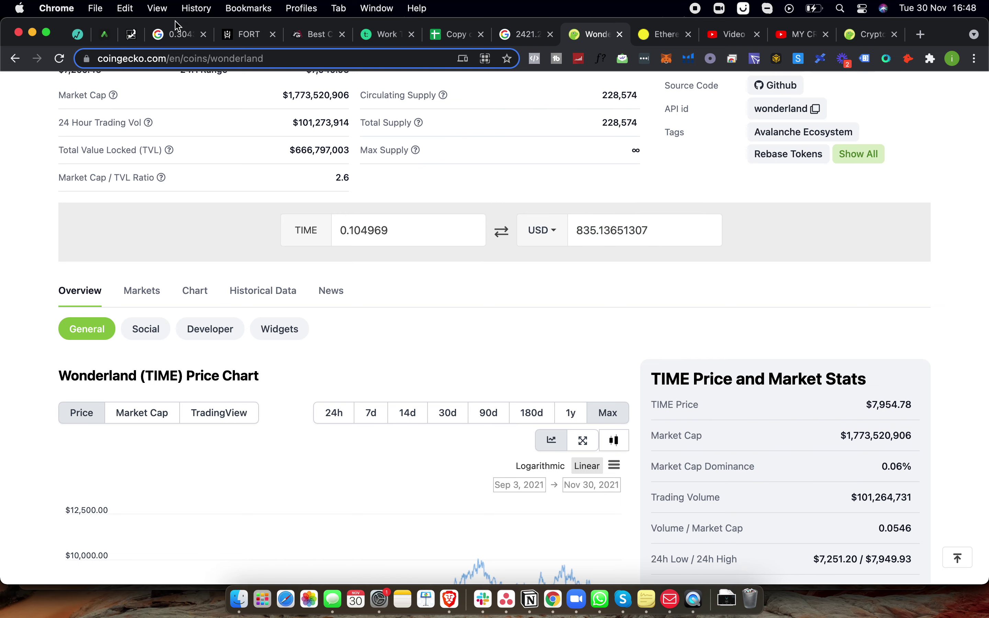
# Step: Recheck the Google subtraction, the converted USD value and the current TIME price, and reopen the Stickies note
pyautogui.click(173, 41)
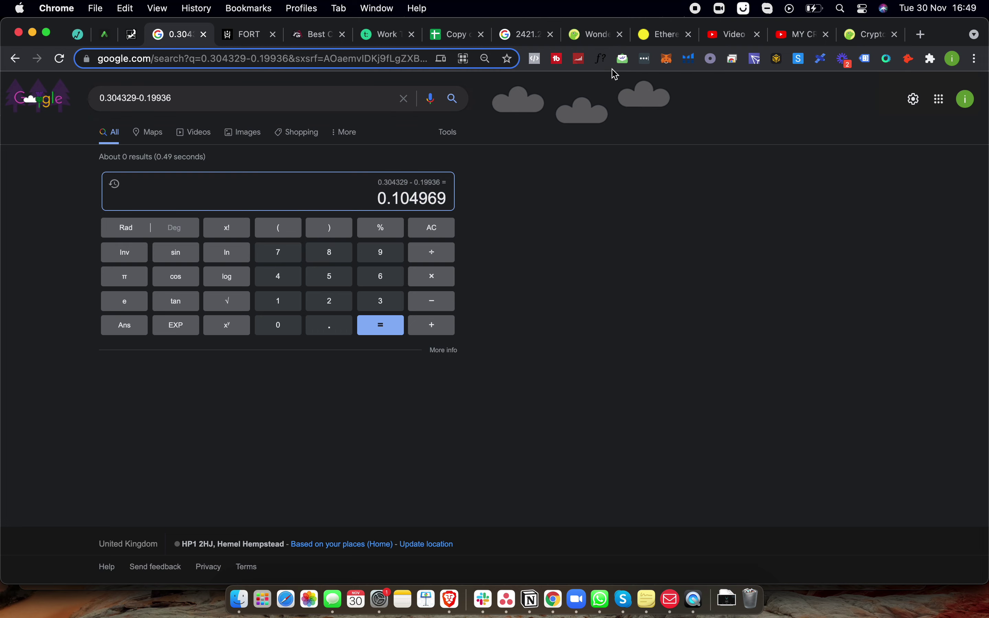
pyautogui.click(594, 41)
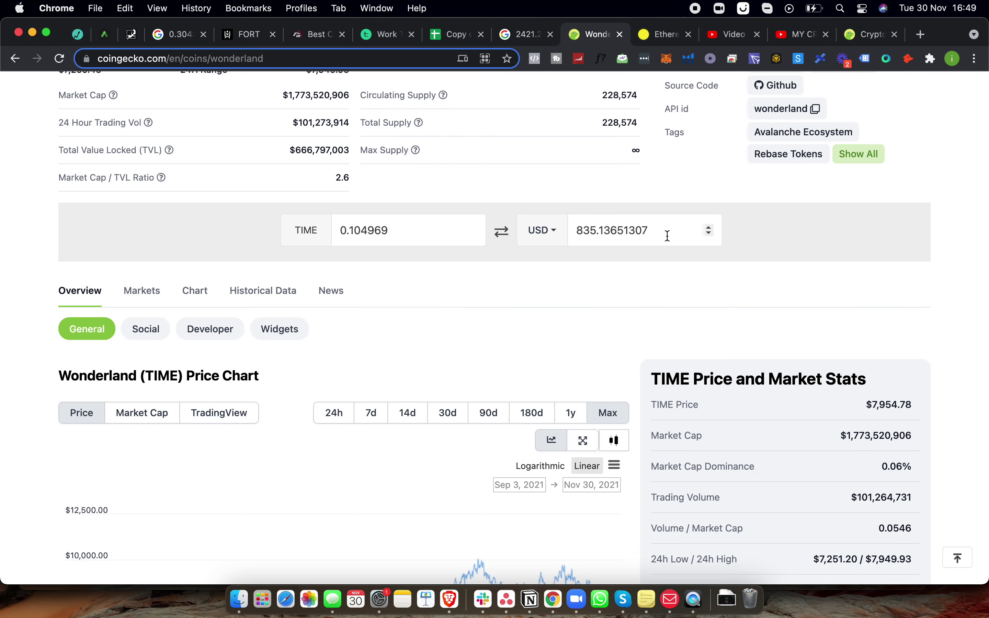
pyautogui.moveTo(666, 230); pyautogui.dragTo(558, 223)
pyautogui.moveTo(459, 222); pyautogui.dragTo(337, 224)
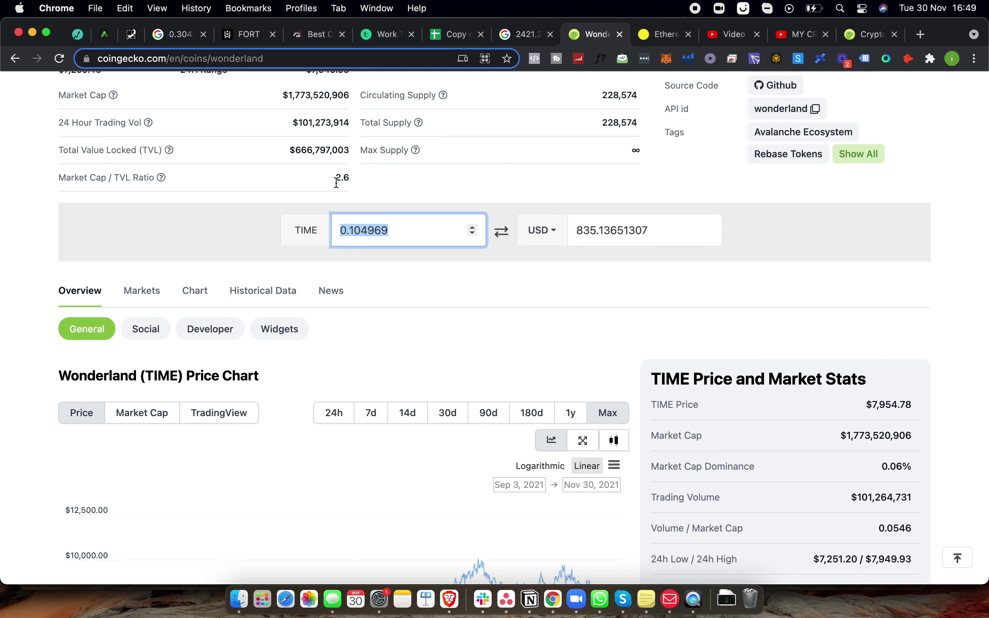
pyautogui.scroll(3, 269, 210)
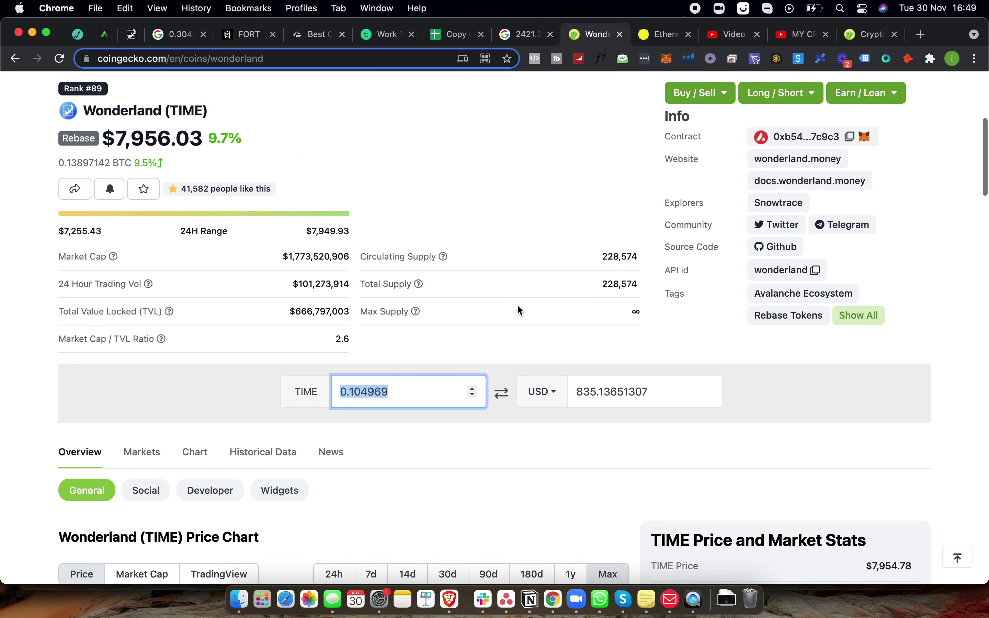
pyautogui.scroll(-2, 516, 304)
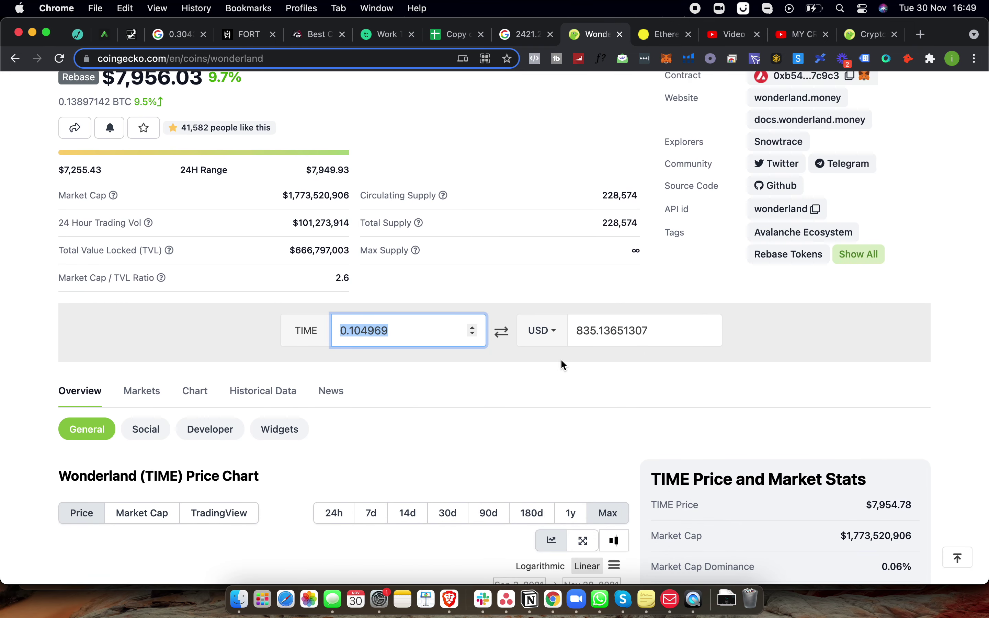
pyautogui.scroll(3, 565, 360)
pyautogui.click(647, 600)
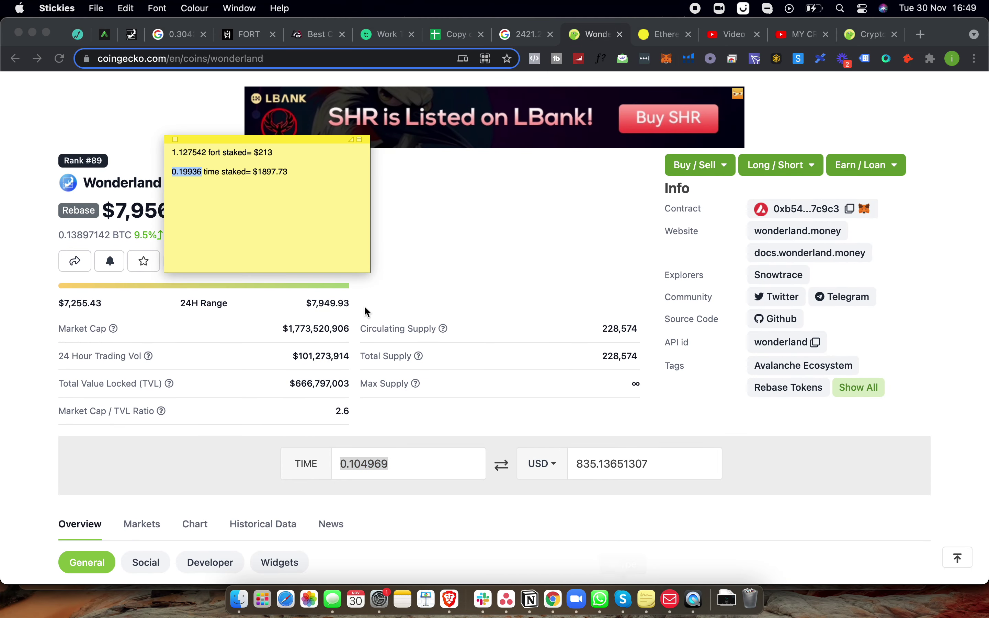
# Step: Return to Chrome and copy the staked balance 0.304329 from the Google subtraction query
pyautogui.press('super+Tab')
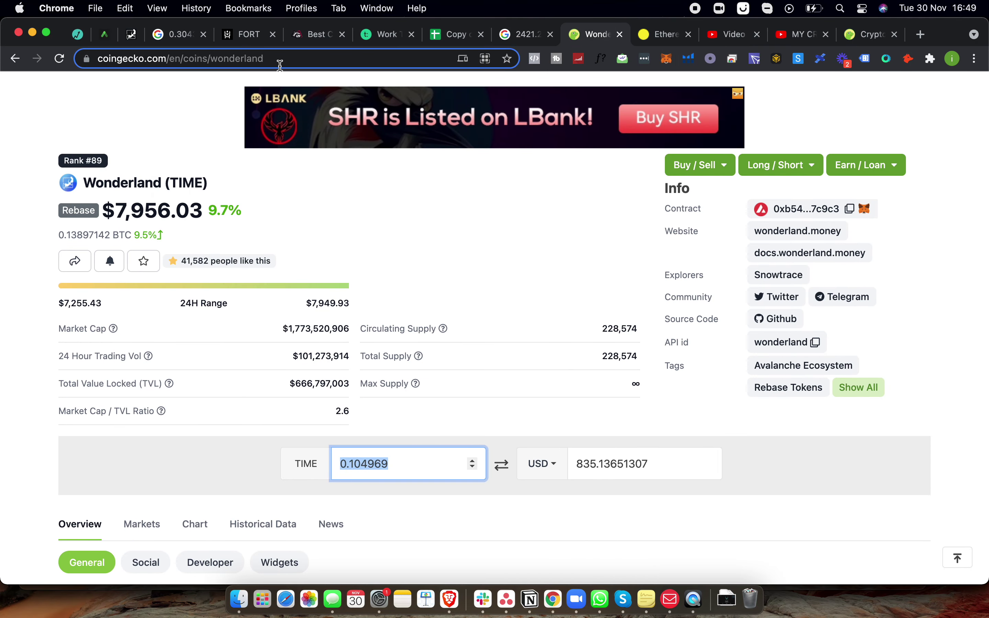
pyautogui.click(182, 35)
pyautogui.click(101, 96)
pyautogui.doubleClick(144, 98)
pyautogui.rightClick(105, 109)
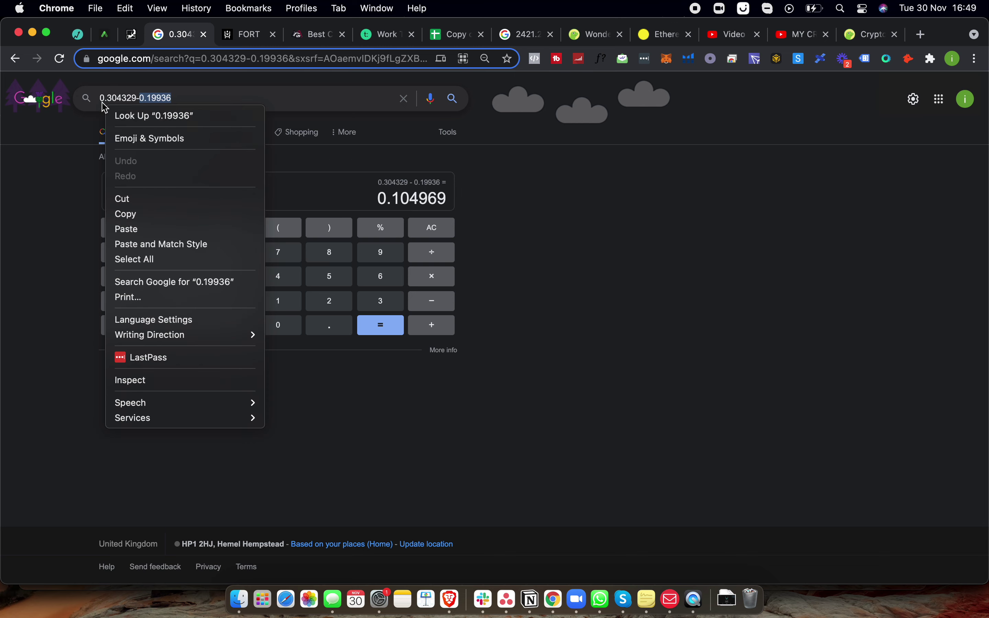
pyautogui.click(100, 98)
pyautogui.moveTo(101, 98); pyautogui.dragTo(136, 99)
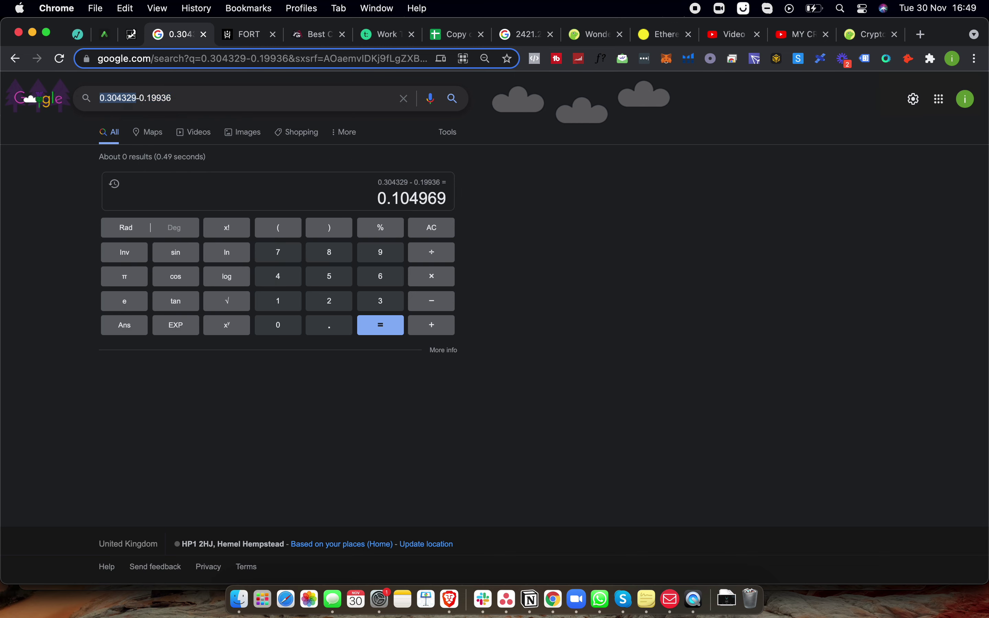
pyautogui.rightClick(137, 98)
pyautogui.click(155, 205)
# Step: Convert 0.304329 TIME to USD in CoinGecko's Wonderland converter and check the resulting value
pyautogui.click(595, 39)
pyautogui.rightClick(384, 464)
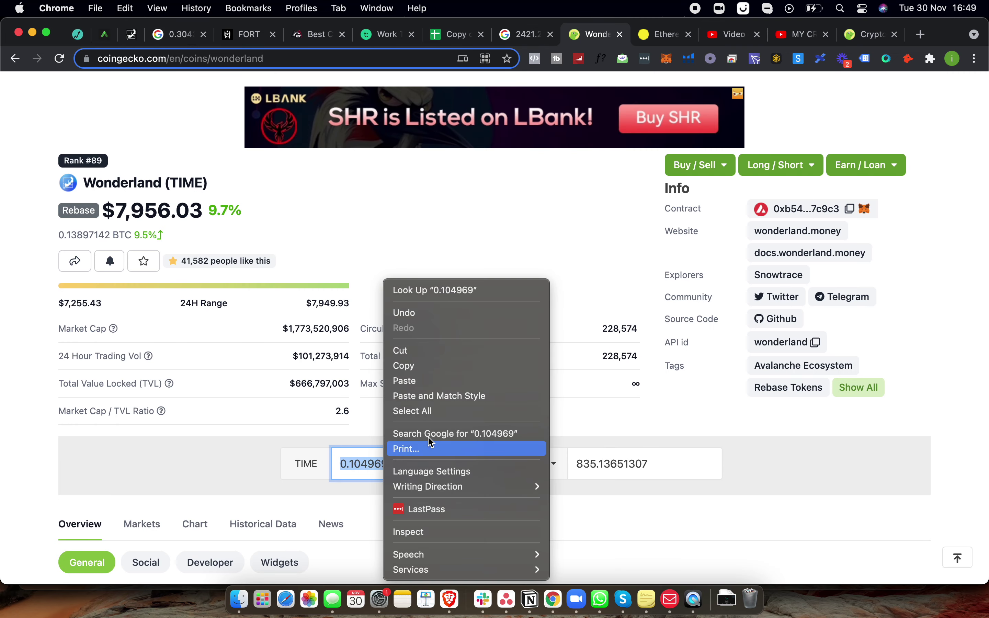
pyautogui.click(409, 378)
pyautogui.click(559, 510)
pyautogui.moveTo(579, 464); pyautogui.dragTo(655, 464)
pyautogui.click(620, 479)
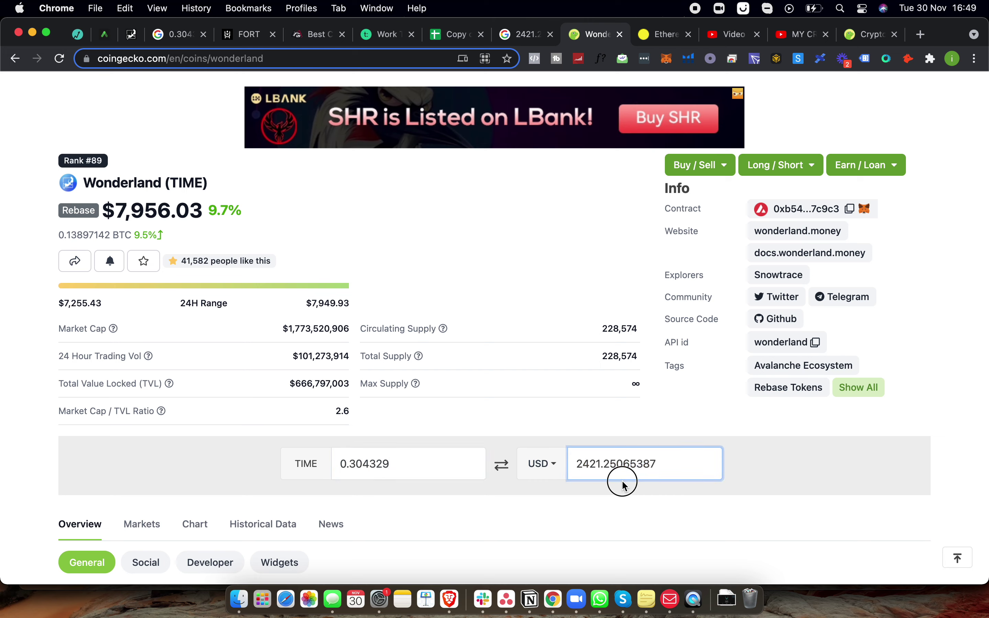
pyautogui.moveTo(579, 465); pyautogui.dragTo(622, 464)
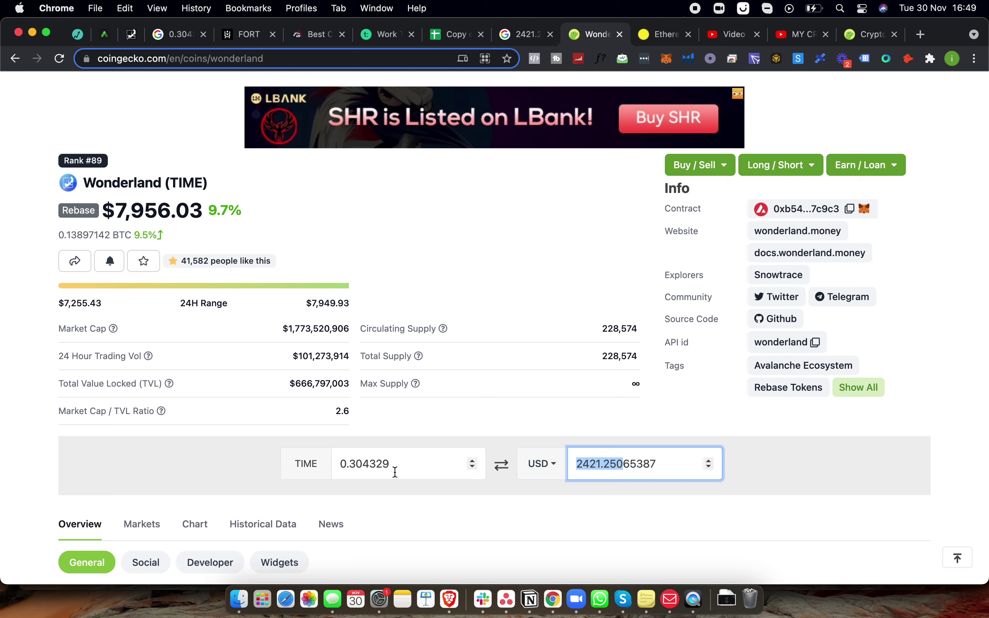
pyautogui.moveTo(395, 471); pyautogui.dragTo(313, 466)
# Step: Reload CoinGecko's Wonderland page, show the 24-hour price chart, and close the Google tab with the 0.304329 subtraction
pyautogui.press('super+r')
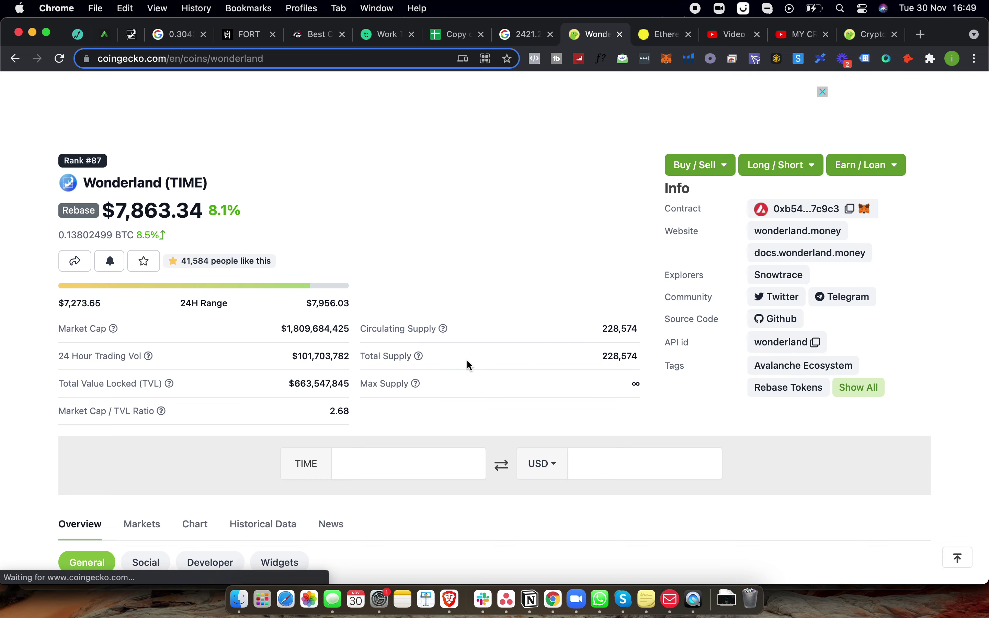
pyautogui.scroll(-10, 467, 358)
pyautogui.click(371, 214)
pyautogui.click(335, 213)
pyautogui.click(86, 223)
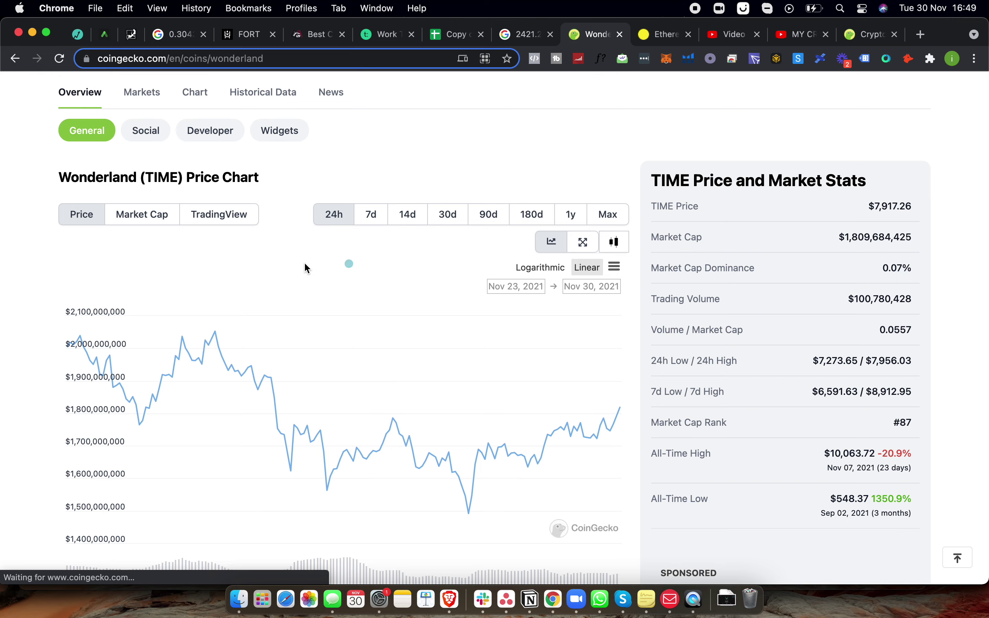
pyautogui.scroll(14, 333, 230)
pyautogui.scroll(-4, 236, 335)
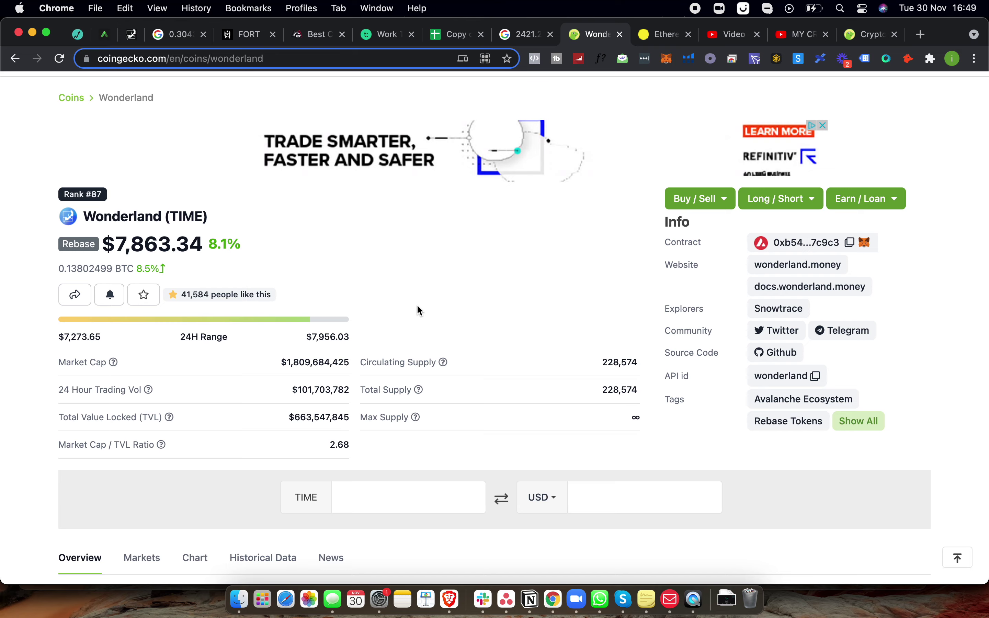
pyautogui.scroll(5, 417, 304)
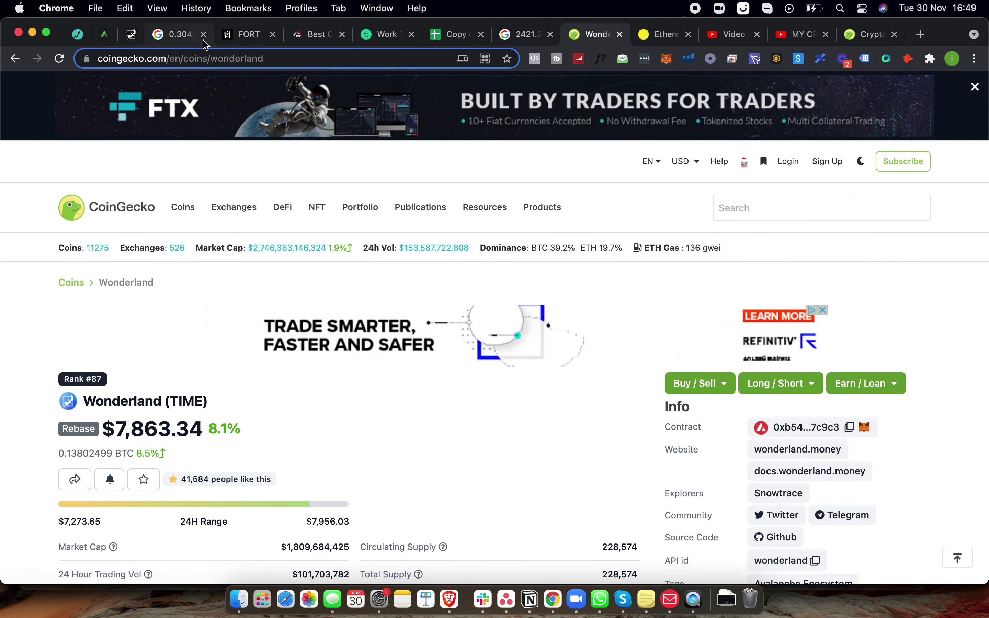
pyautogui.click(203, 35)
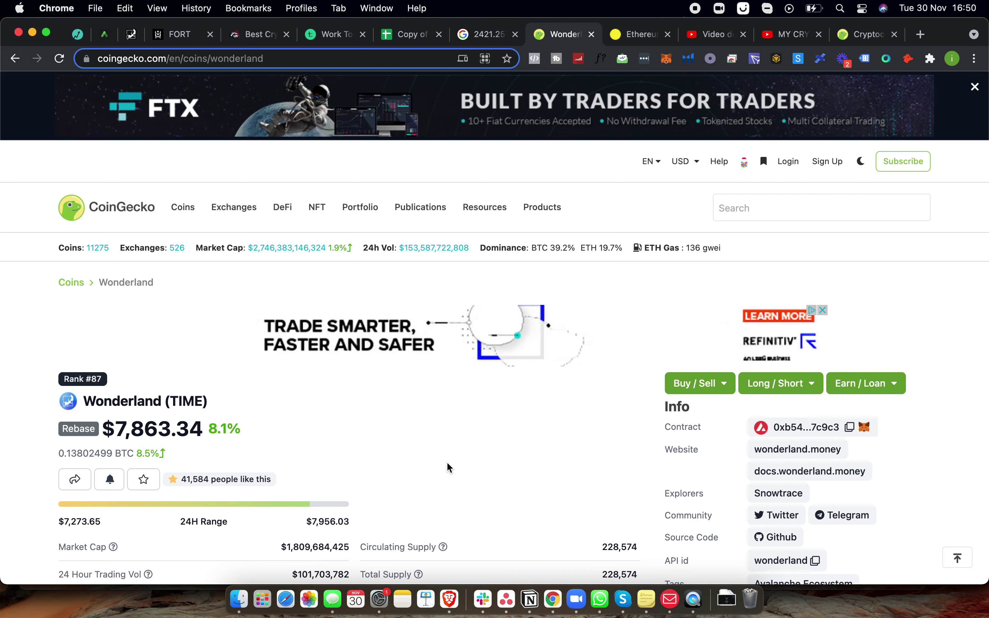
# Step: Examine the TIME price chart on a linear scale over 14, 30 and 90 days and its full history, along with the all-time high and low
pyautogui.scroll(-10, 447, 462)
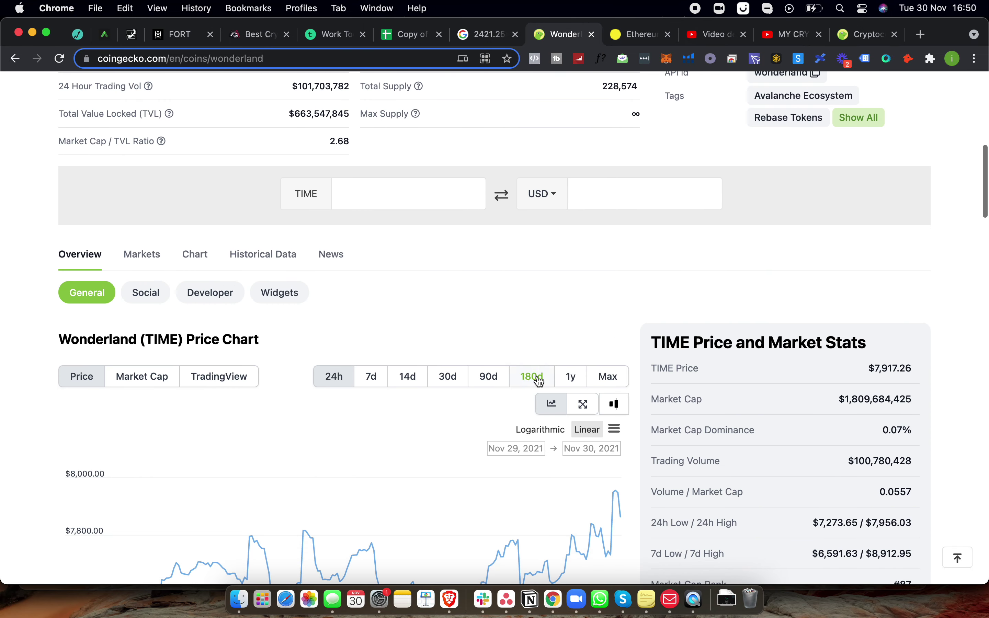
pyautogui.click(540, 430)
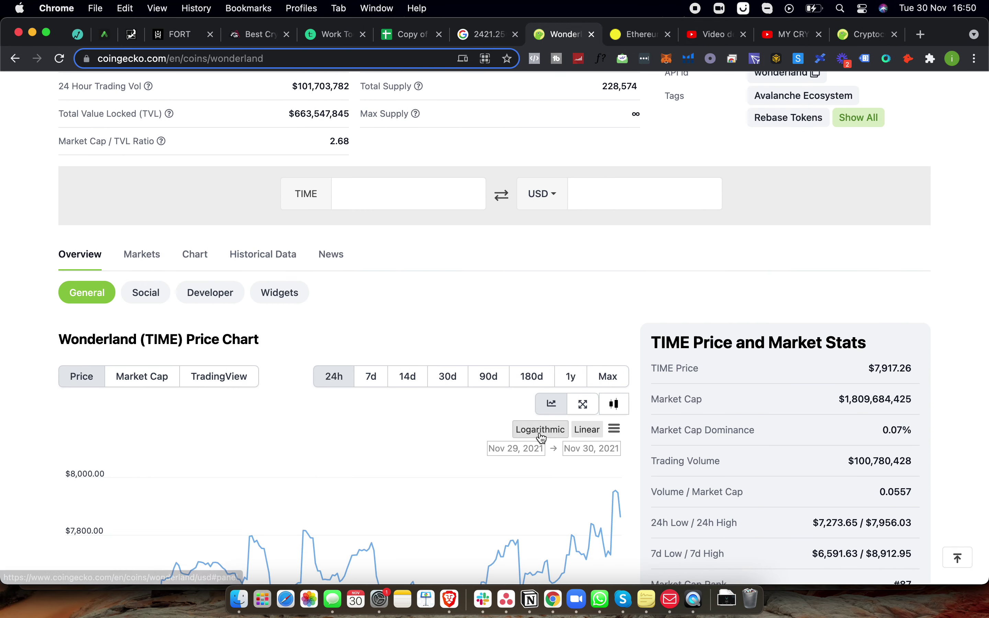
pyautogui.click(594, 440)
pyautogui.scroll(-4, 506, 321)
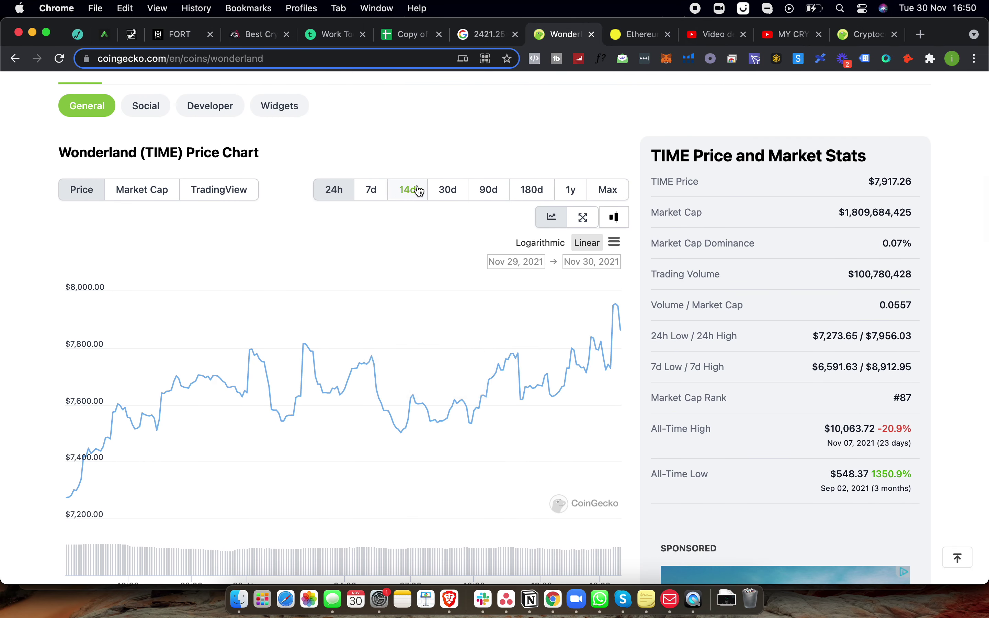
pyautogui.click(409, 191)
pyautogui.click(448, 190)
pyautogui.click(488, 191)
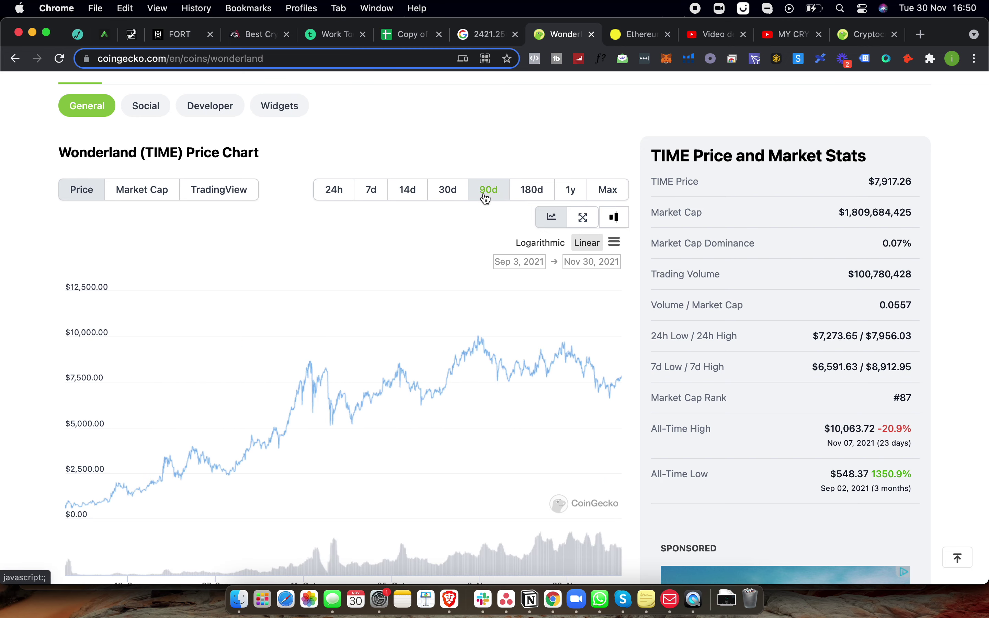
pyautogui.click(604, 197)
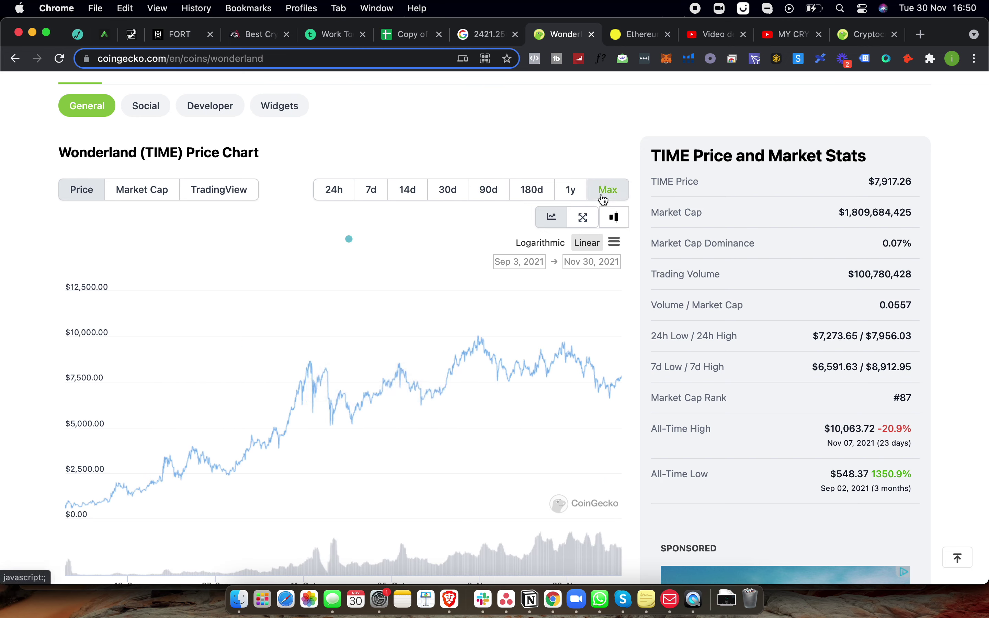
pyautogui.scroll(-1, 592, 448)
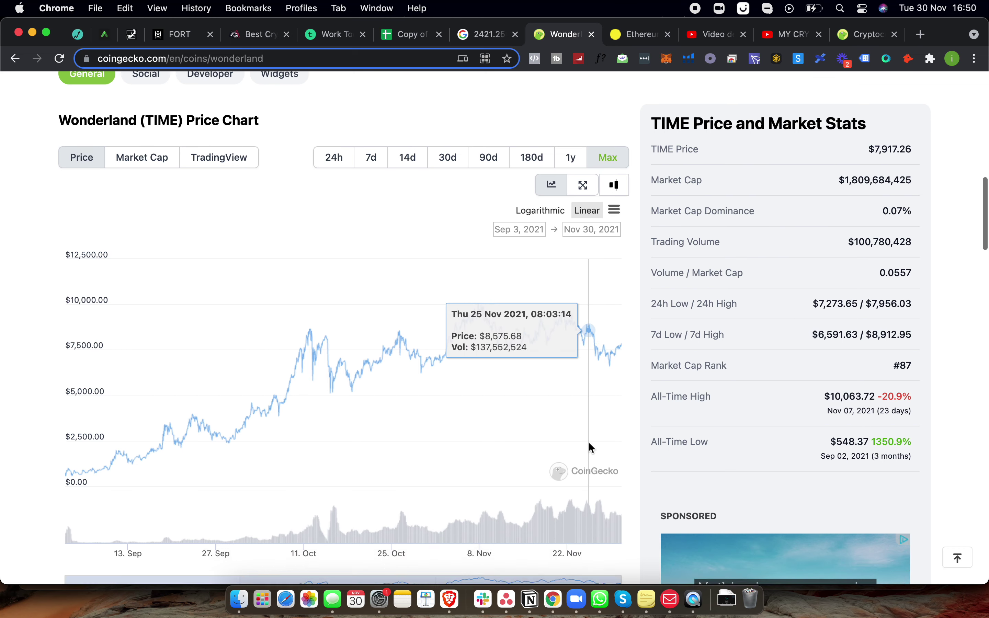
pyautogui.scroll(-5, 592, 448)
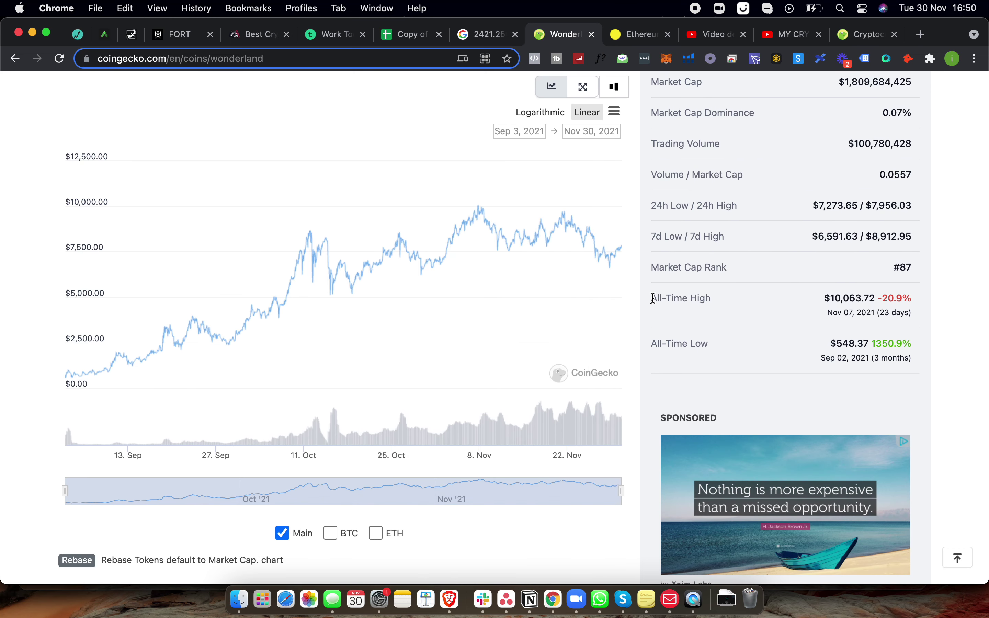
pyautogui.scroll(2, 653, 299)
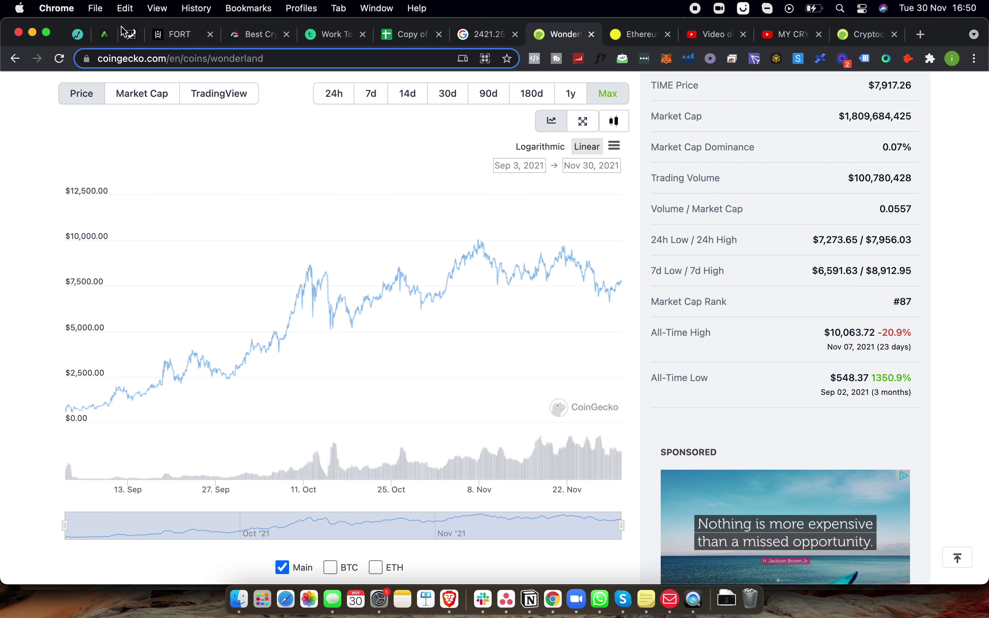
# Step: Review the TIME price on the Wonderland dashboard and the APY on its staking page
pyautogui.click(132, 33)
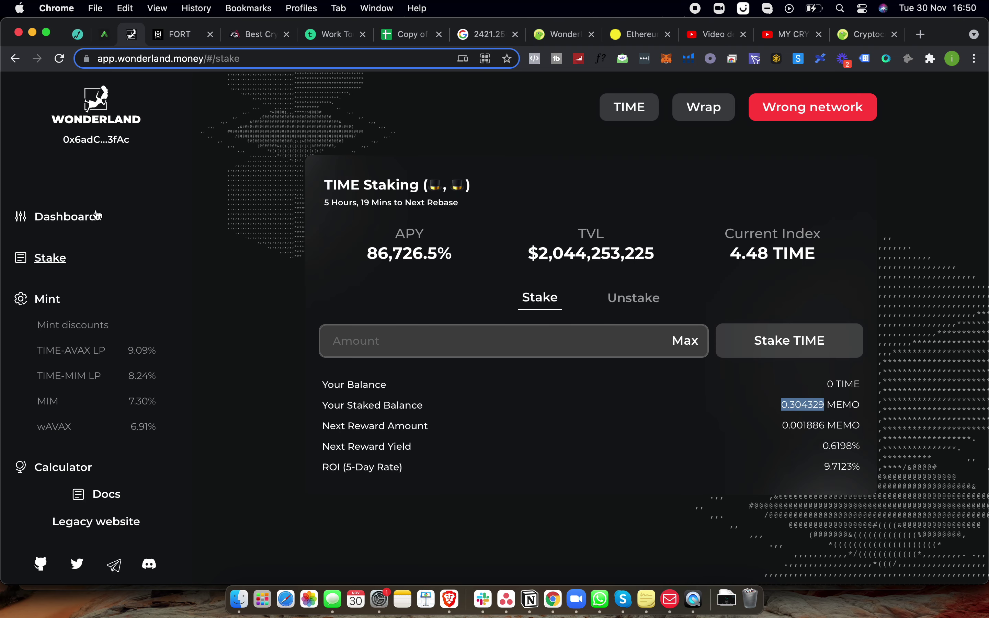
pyautogui.click(97, 216)
pyautogui.moveTo(403, 190); pyautogui.dragTo(497, 199)
pyautogui.click(526, 211)
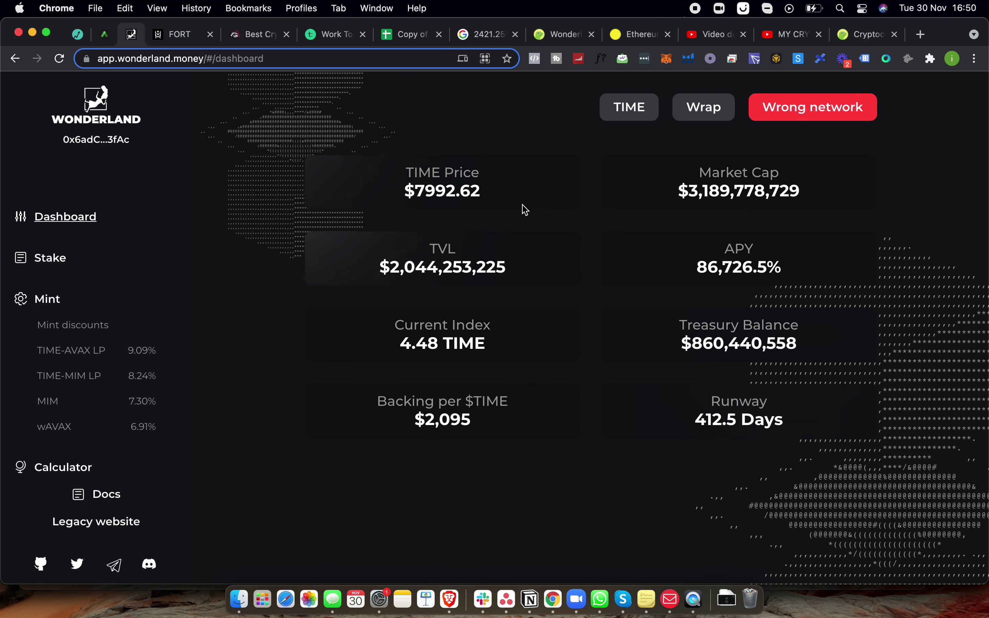
pyautogui.click(92, 259)
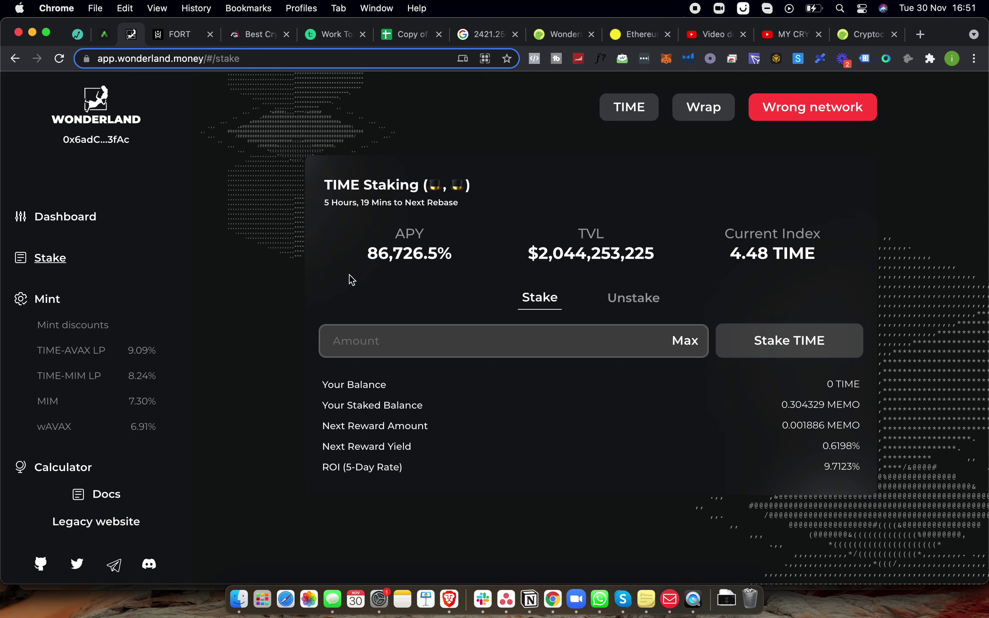
pyautogui.click(368, 254)
pyautogui.moveTo(369, 254); pyautogui.dragTo(462, 253)
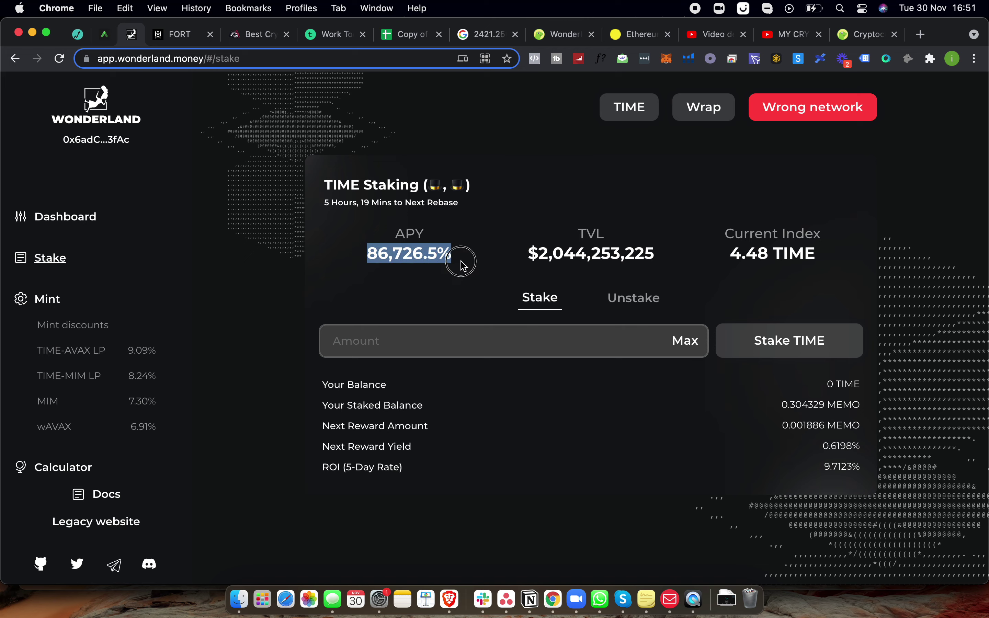
pyautogui.click(373, 285)
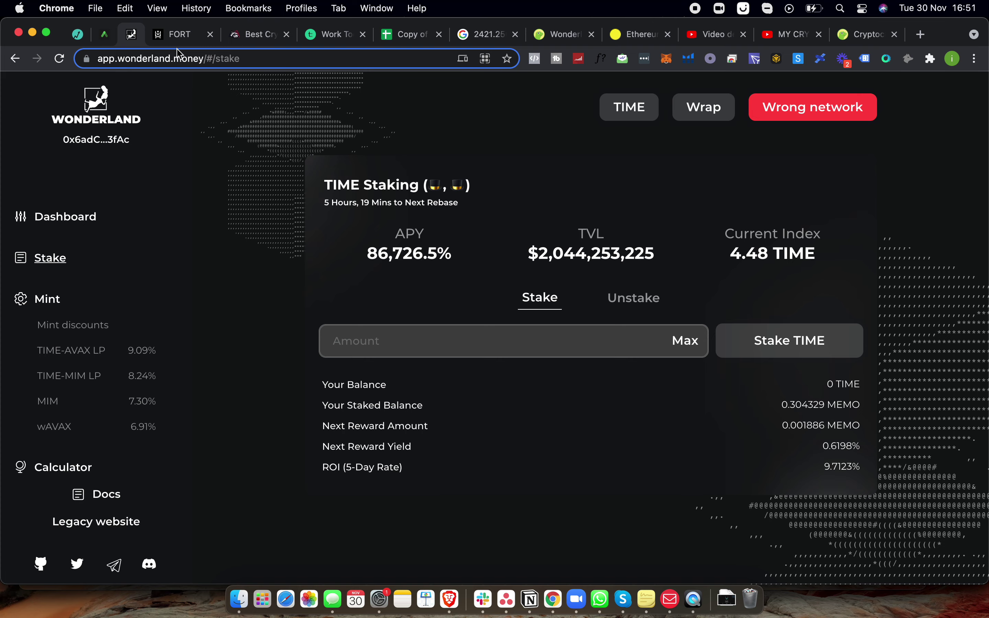
# Step: Open Anchor Protocol's dashboard and examine its total value locked, ANC price and yield reserve
pyautogui.click(106, 36)
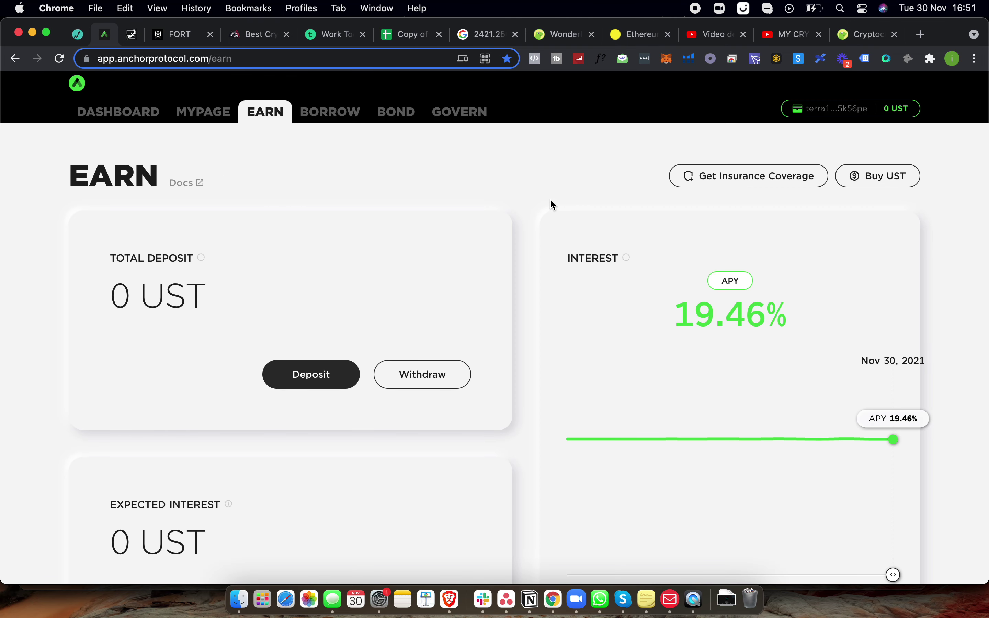
pyautogui.click(131, 114)
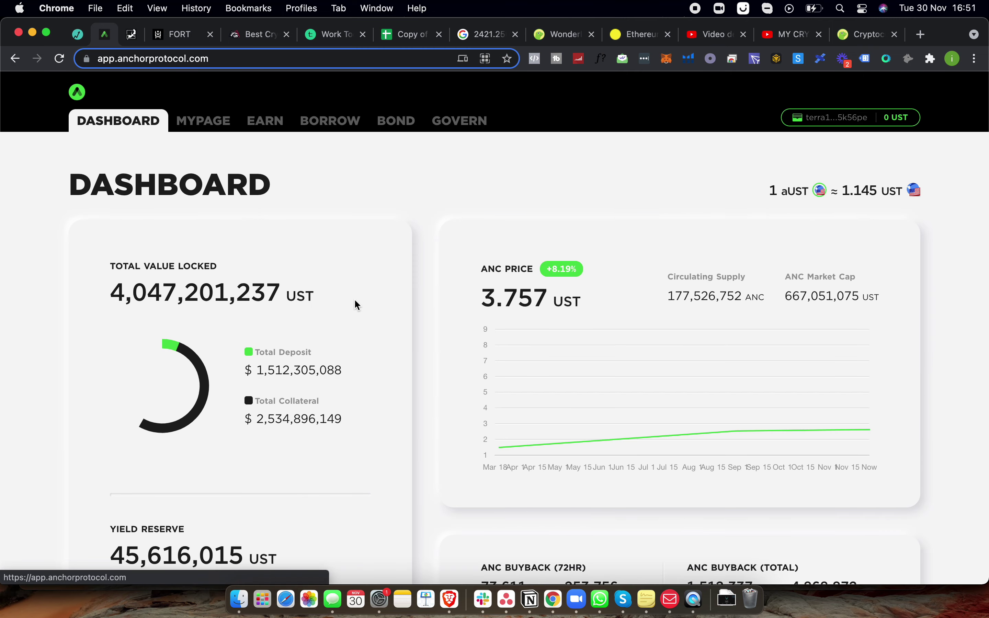
pyautogui.scroll(-2, 387, 407)
pyautogui.scroll(-2, 430, 393)
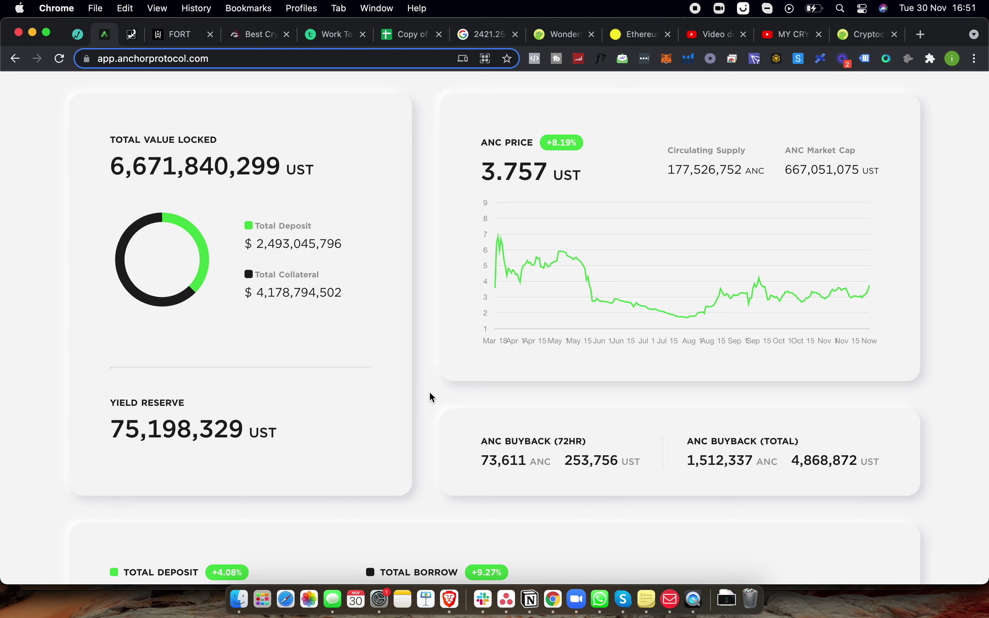
pyautogui.scroll(-3, 430, 396)
pyautogui.scroll(2, 426, 327)
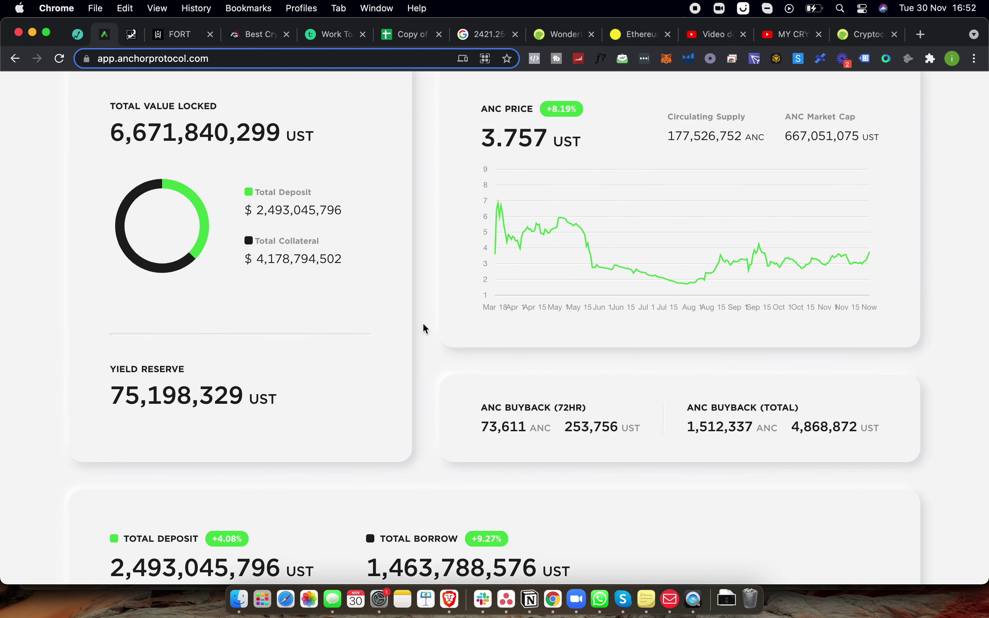
pyautogui.moveTo(94, 407); pyautogui.dragTo(364, 387)
pyautogui.click(370, 381)
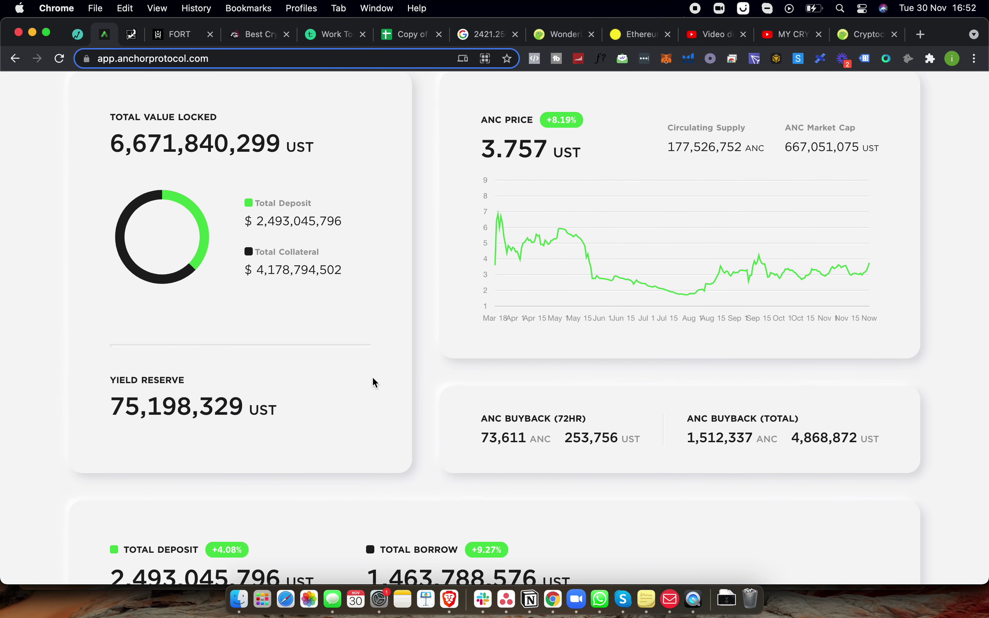
pyautogui.scroll(2, 449, 270)
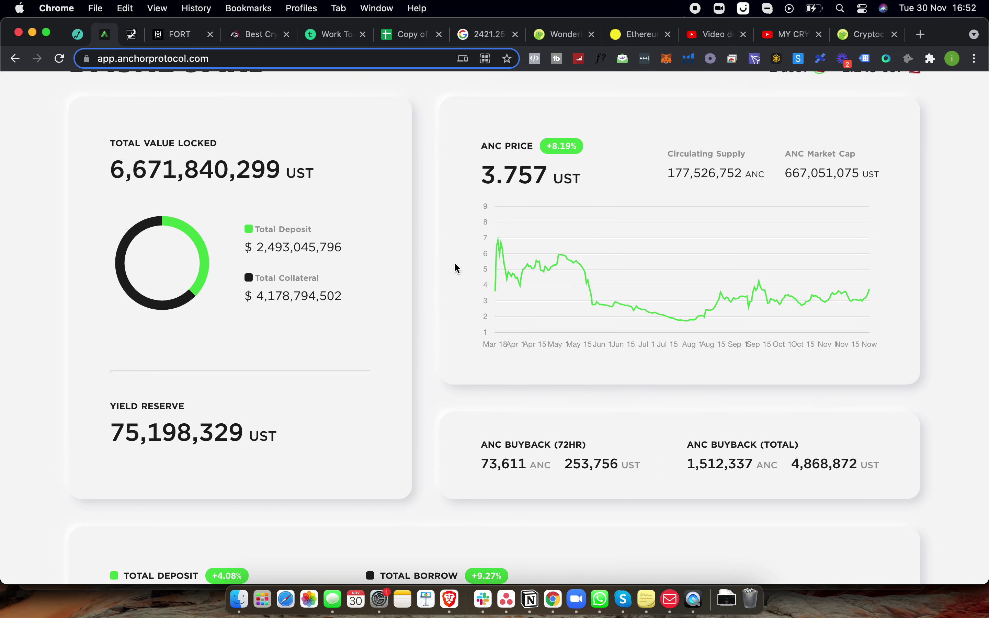
pyautogui.moveTo(105, 443); pyautogui.dragTo(359, 448)
pyautogui.click(436, 353)
pyautogui.scroll(5, 422, 347)
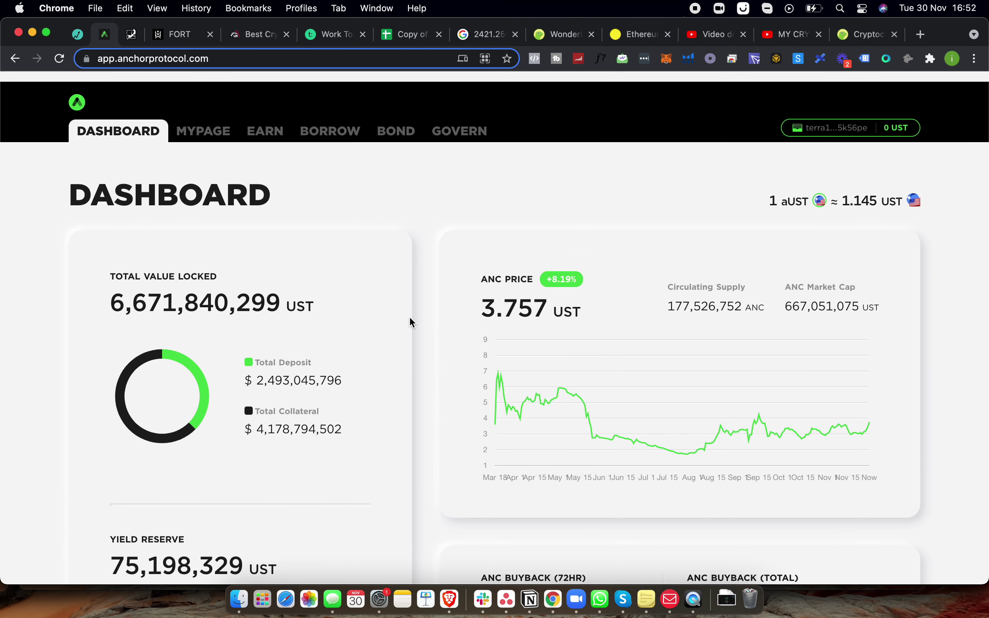
# Step: Check the interest APY on Anchor's Earn page against the dashboard figures, and return to the Earn page
pyautogui.click(261, 130)
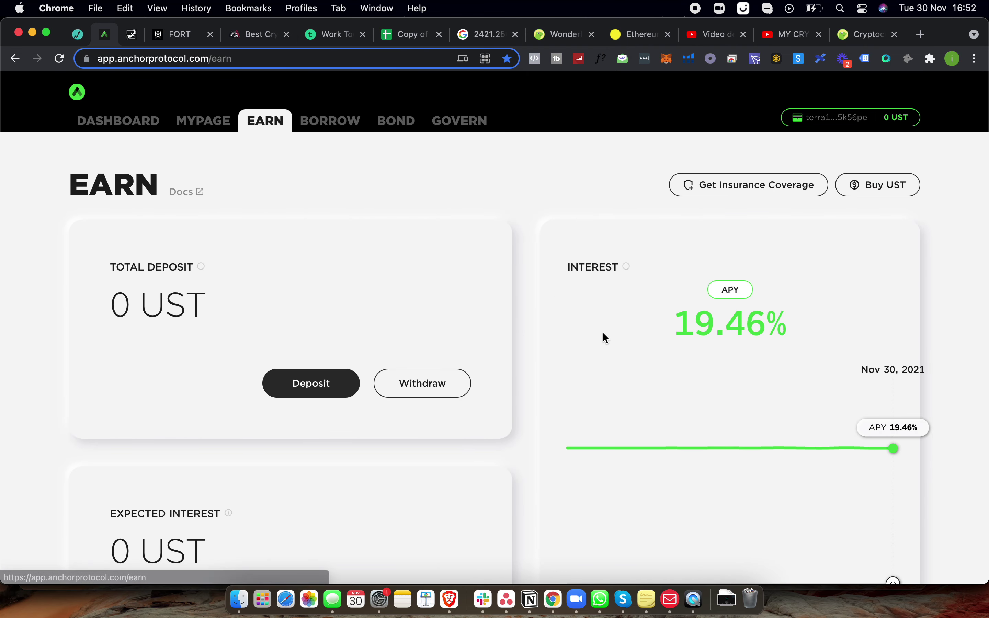
pyautogui.moveTo(679, 327); pyautogui.dragTo(787, 327)
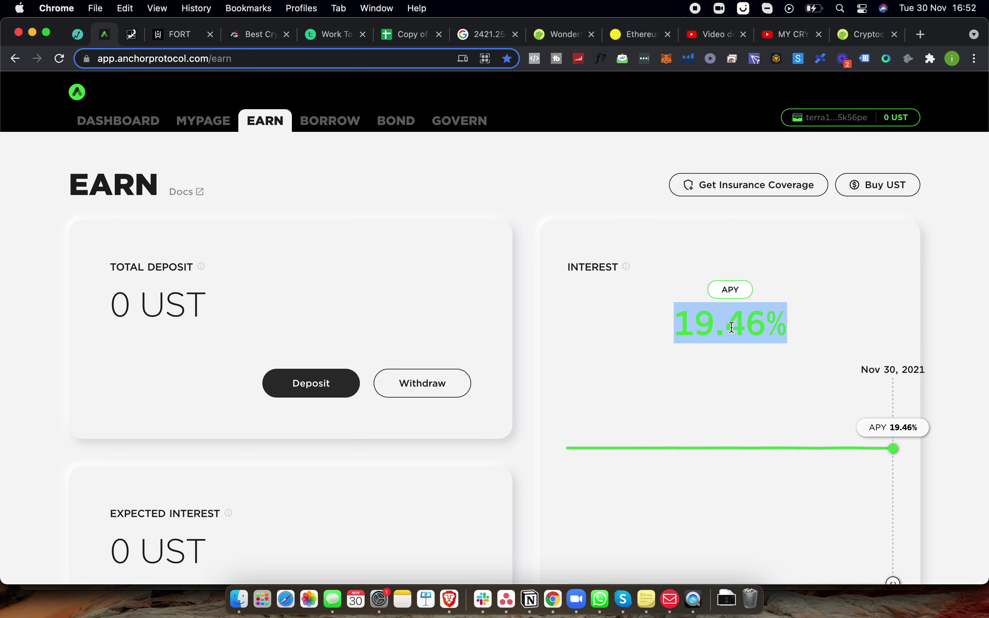
pyautogui.click(148, 124)
pyautogui.scroll(-5, 180, 413)
pyautogui.scroll(5, 287, 364)
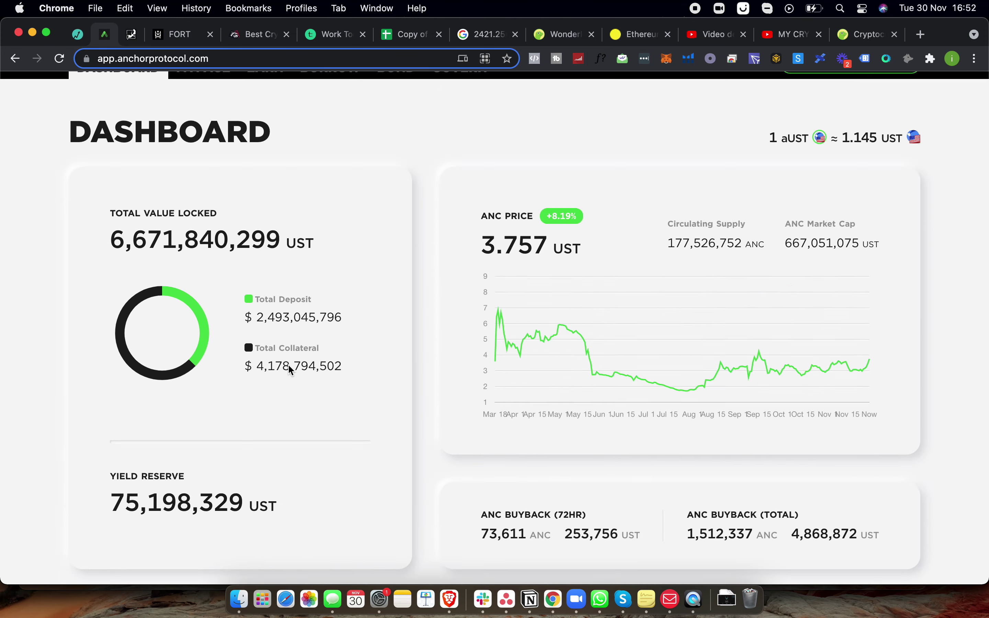
pyautogui.click(279, 121)
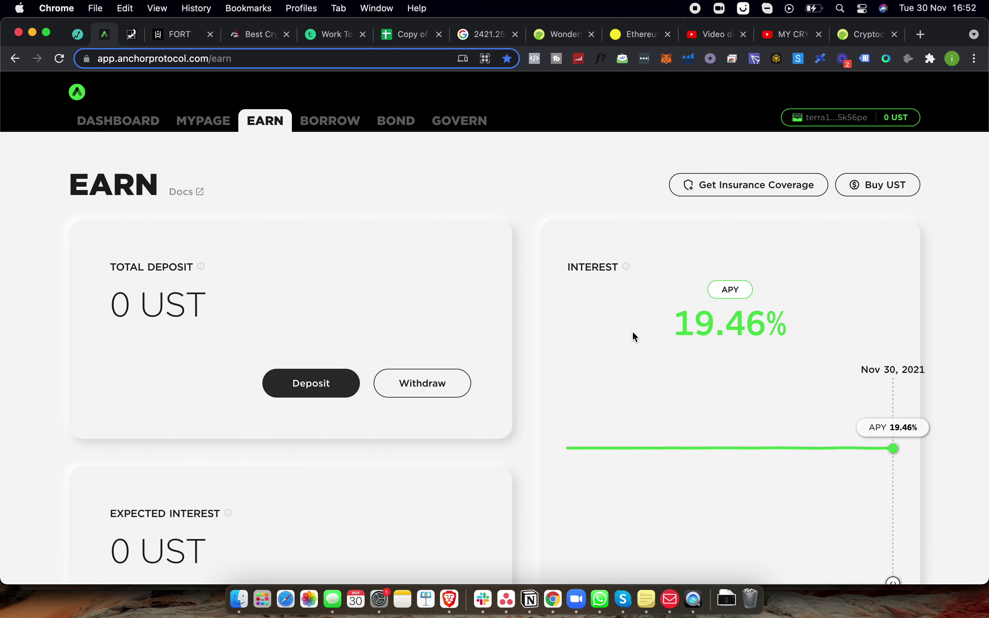
# Step: Switch from Anchor's Earn page to Wonderland's staking page and review the TIME staking figures
pyautogui.doubleClick(672, 322)
pyautogui.click(597, 286)
pyautogui.click(176, 34)
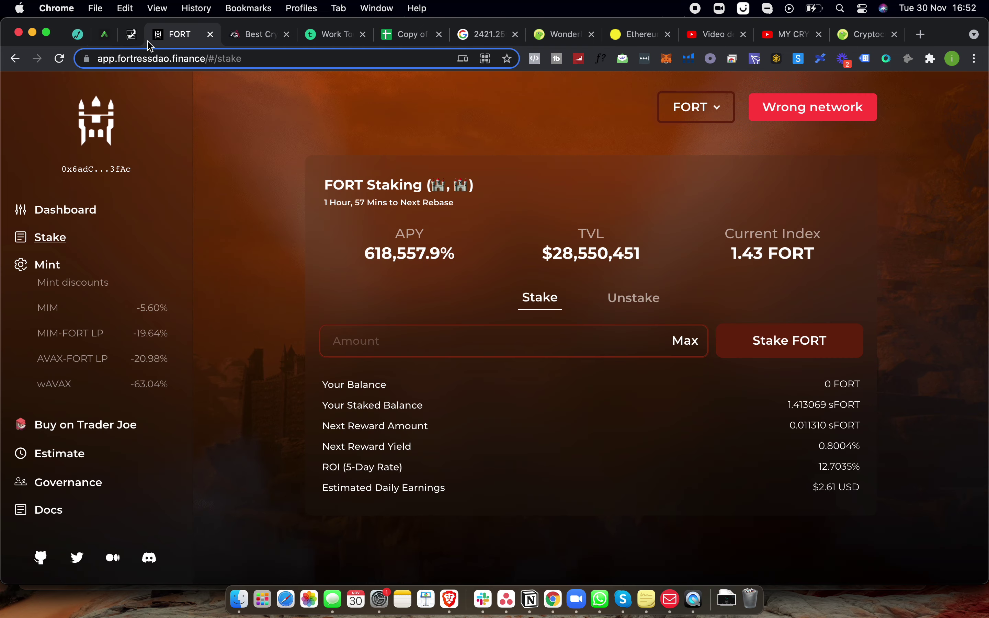
pyautogui.click(131, 34)
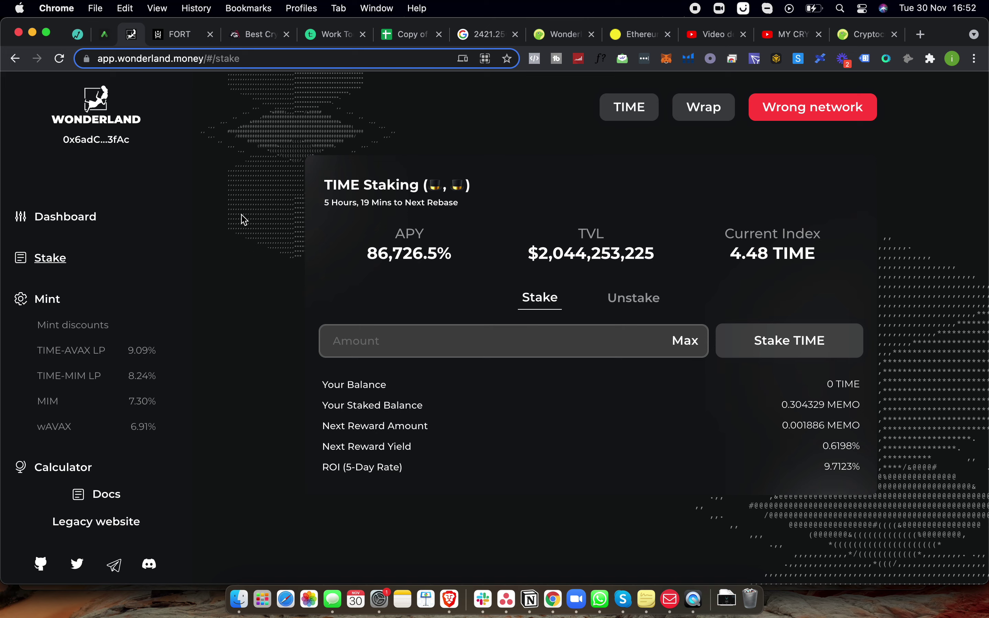
# Step: Set the TIME Staked input to 0.7 in the Wonderland Calculator spreadsheet
pyautogui.click(402, 36)
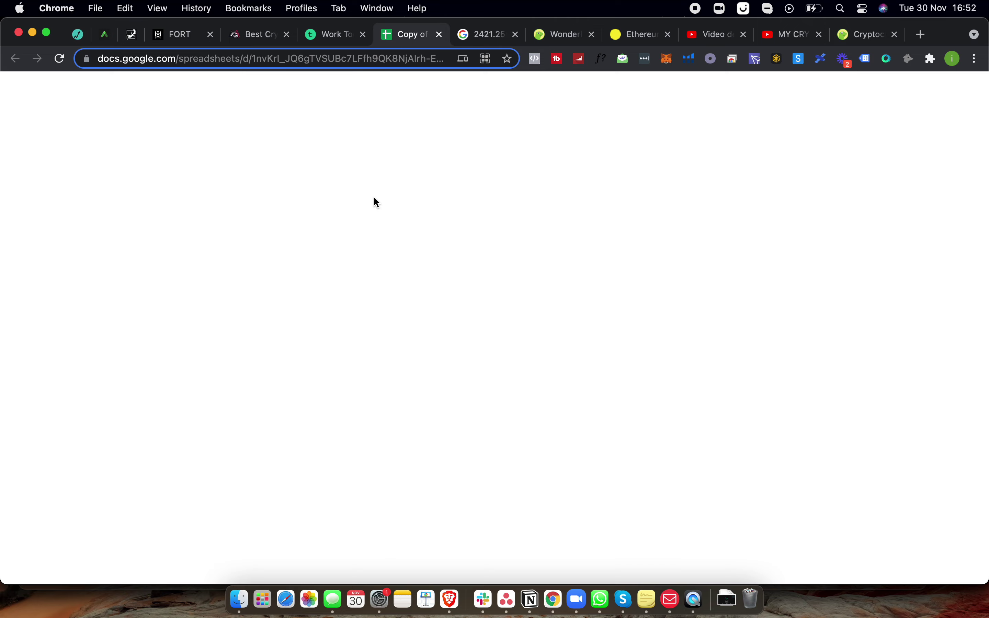
pyautogui.doubleClick(106, 333)
pyautogui.moveTo(107, 332); pyautogui.dragTo(64, 332)
pyautogui.write('7')
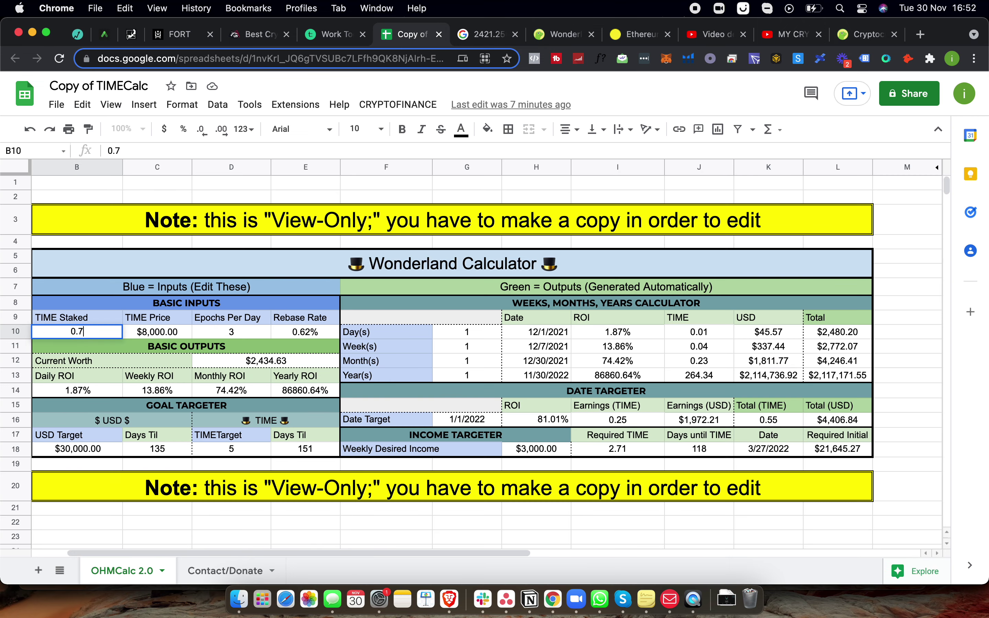
pyautogui.press('Return')
# Step: Examine the calculator's projected USD earnings for one week and one month of staking
pyautogui.press('Right')
pyautogui.press('Right')
pyautogui.press('Right')
pyautogui.press('Right')
pyautogui.press('Right')
pyautogui.press('Right')
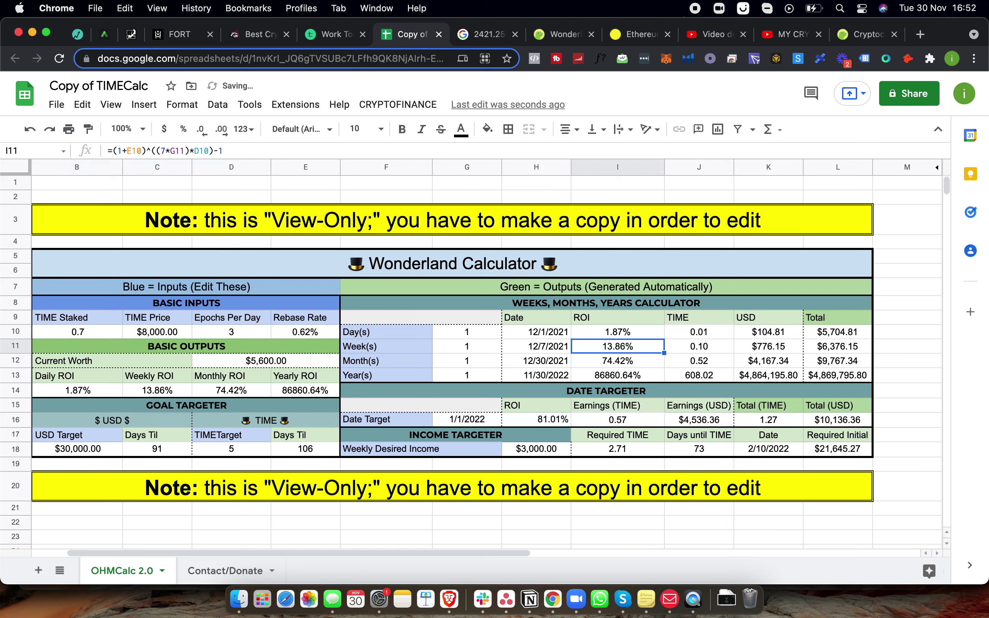
pyautogui.press('Up')
pyautogui.press('Down')
pyautogui.press('Down')
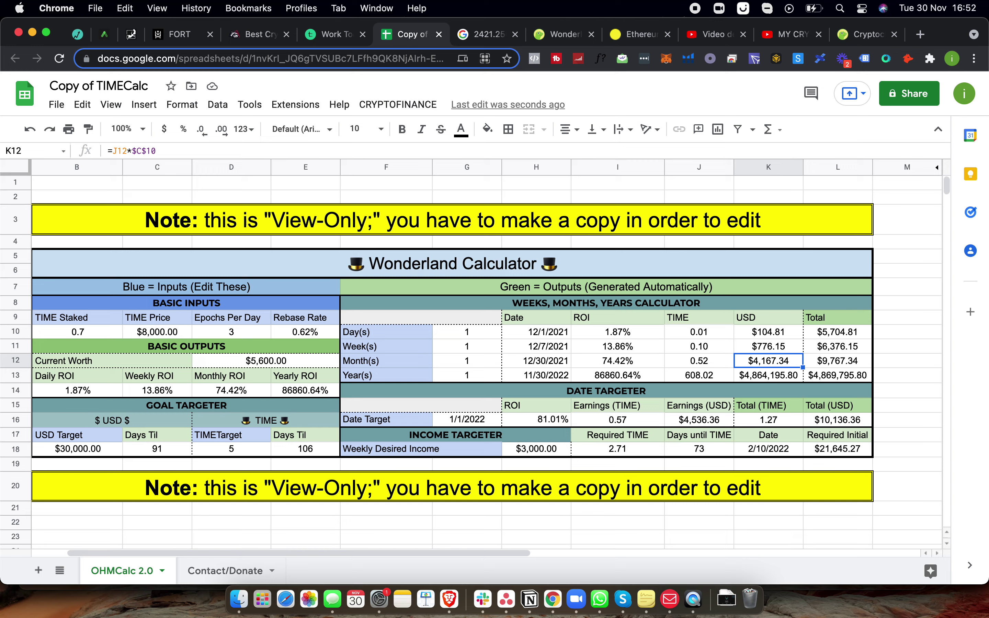
pyautogui.press('Up')
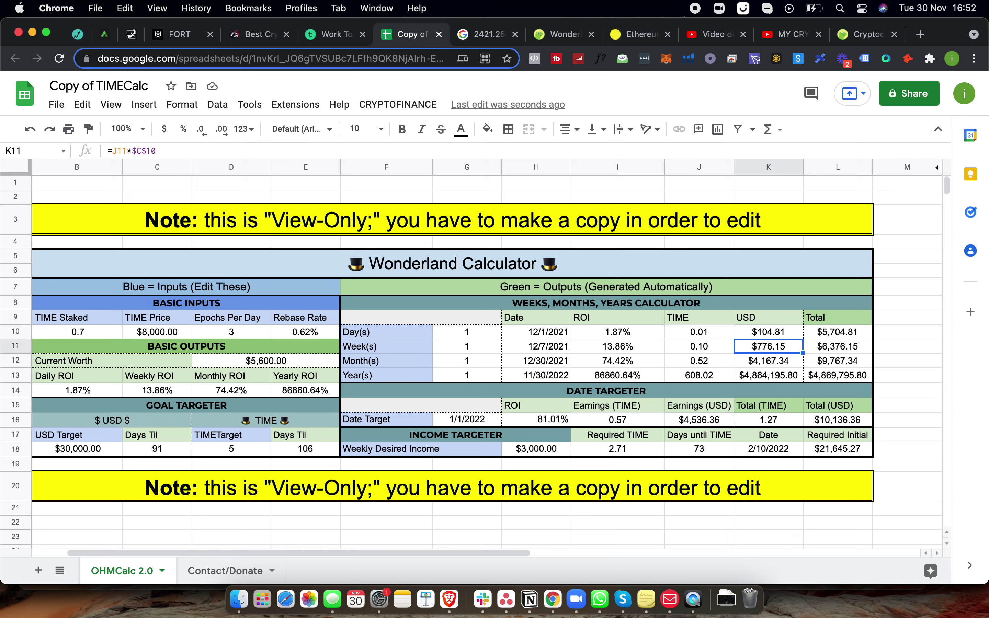
pyautogui.press('Down')
pyautogui.press('Up')
pyautogui.press('Down')
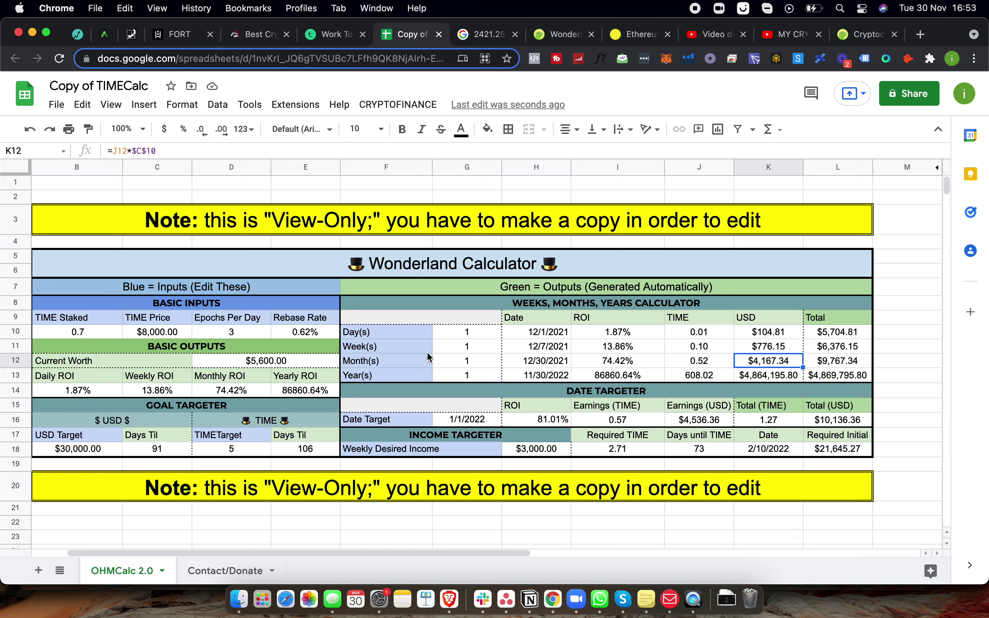
# Step: Set the TIME Price input to $2,000 to model a price drop
pyautogui.click(166, 337)
pyautogui.doubleClick(165, 337)
pyautogui.press('super+a')
pyautogui.write('2,000')
pyautogui.press('Return')
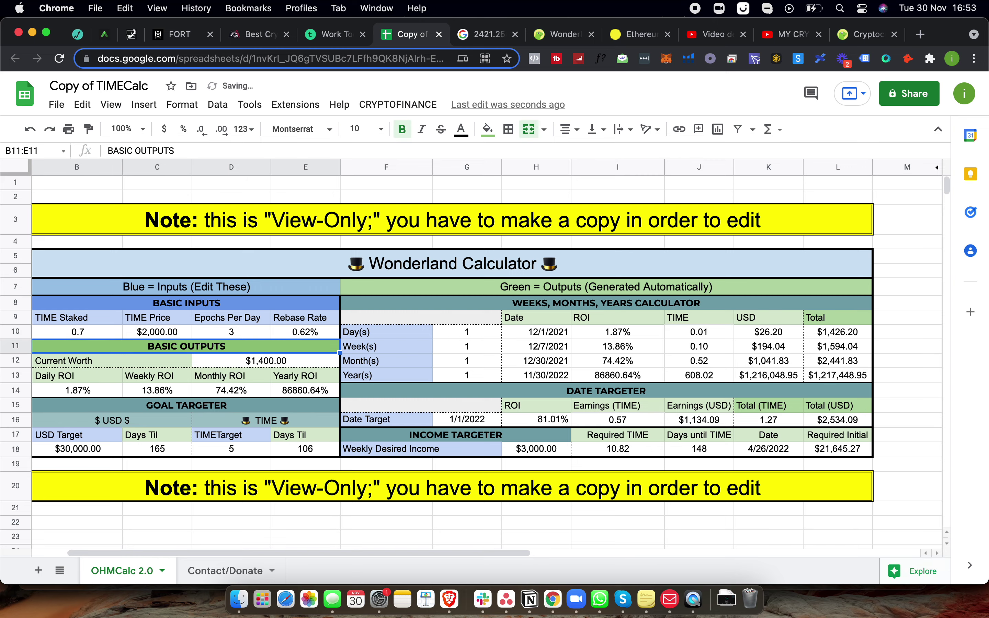
# Step: Examine the weekly, monthly and yearly USD earnings at the $2,000 price, and check the rebase rate input
pyautogui.press('Down')
pyautogui.press('Right')
pyautogui.press('Right')
pyautogui.press('Right')
pyautogui.press('Right')
pyautogui.press('Right')
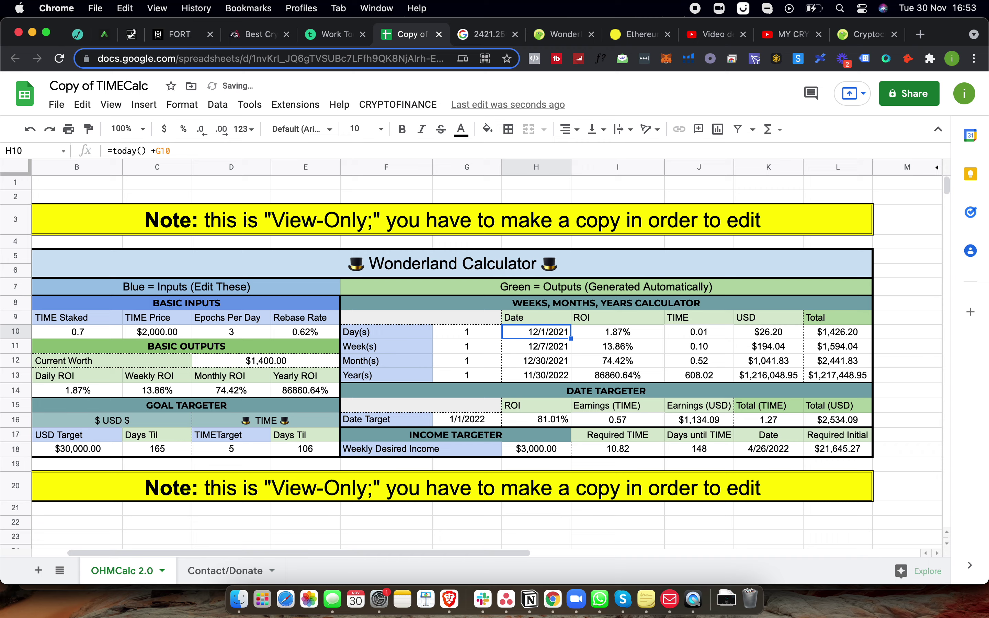
pyautogui.click(769, 361)
pyautogui.press('Up')
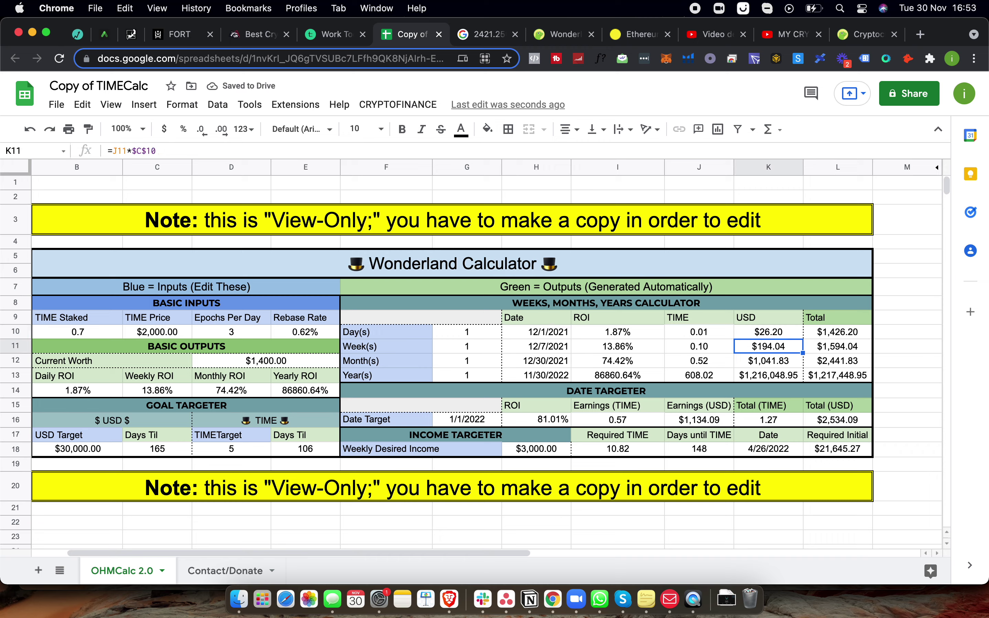
pyautogui.press('Down')
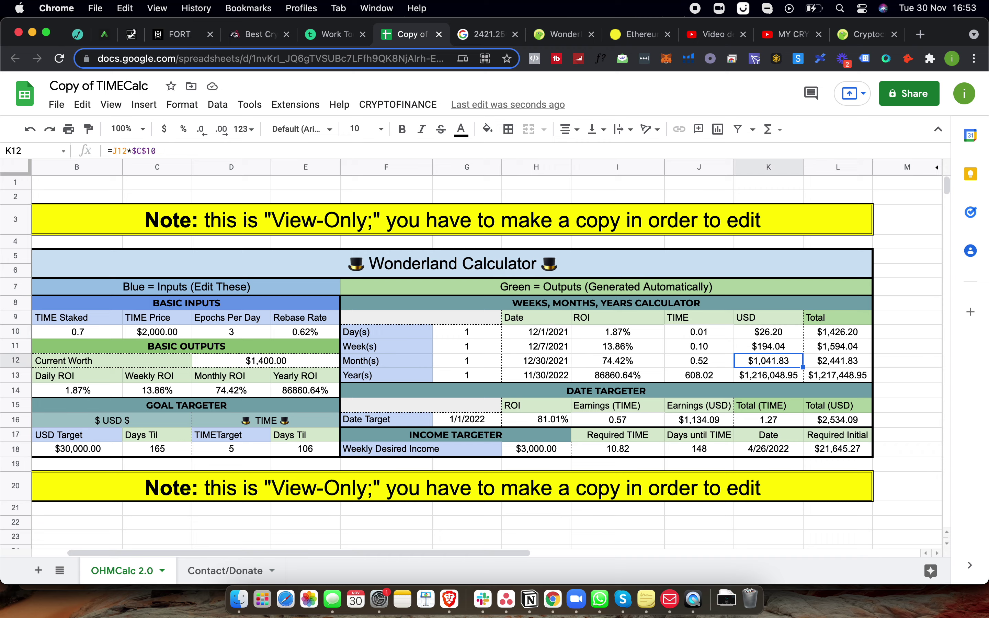
pyautogui.click(302, 333)
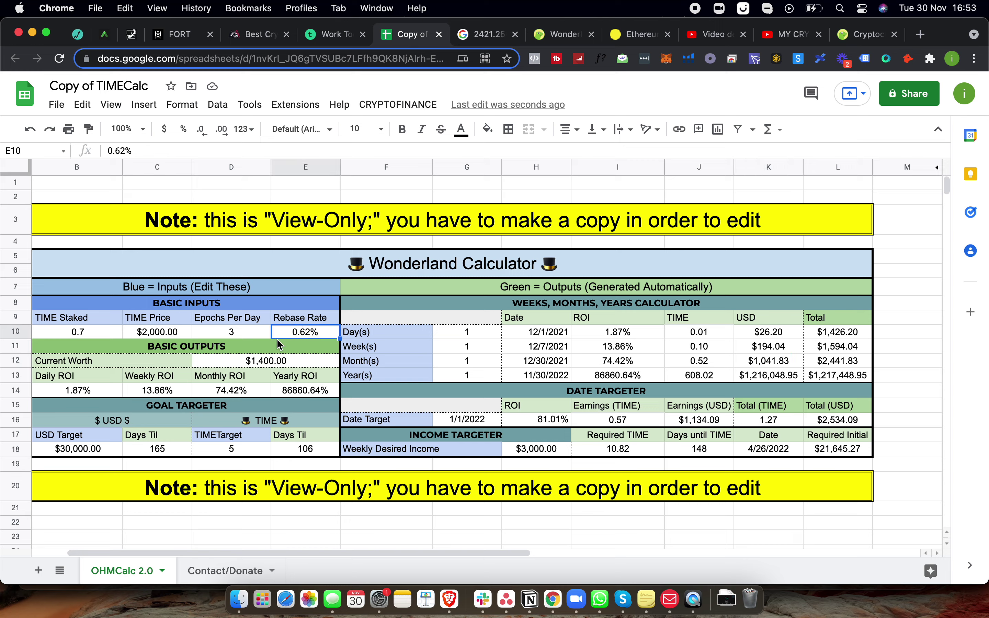
pyautogui.click(762, 379)
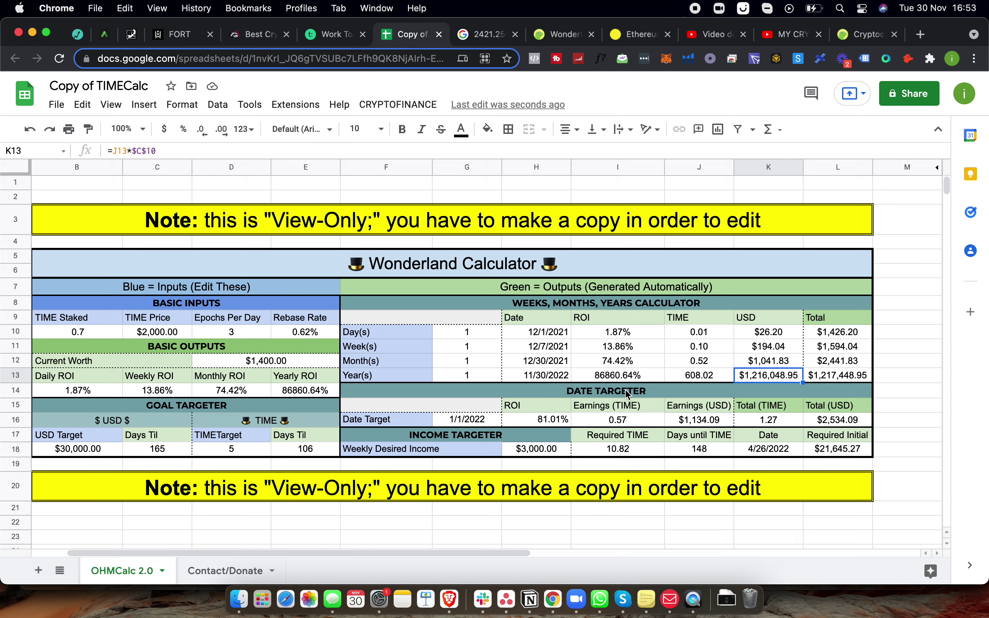
# Step: Set the TIME Price input to $8,000 and check the weekly USD earnings
pyautogui.click(154, 333)
pyautogui.write('8,000')
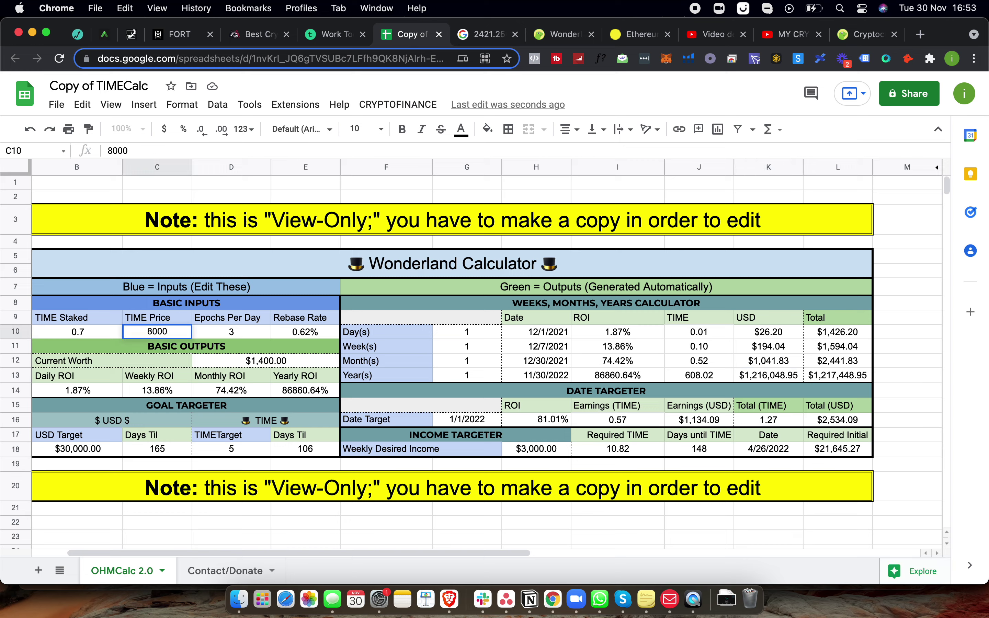
pyautogui.press('Return')
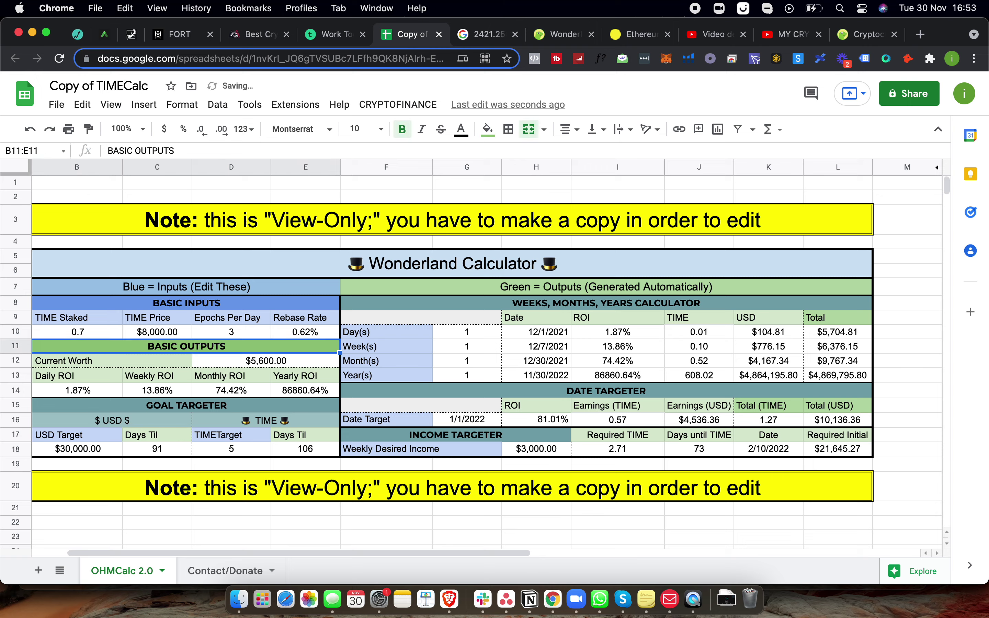
pyautogui.press('Right')
pyautogui.press('Right')
pyautogui.press('Right')
pyautogui.press('Right')
pyautogui.press('Right')
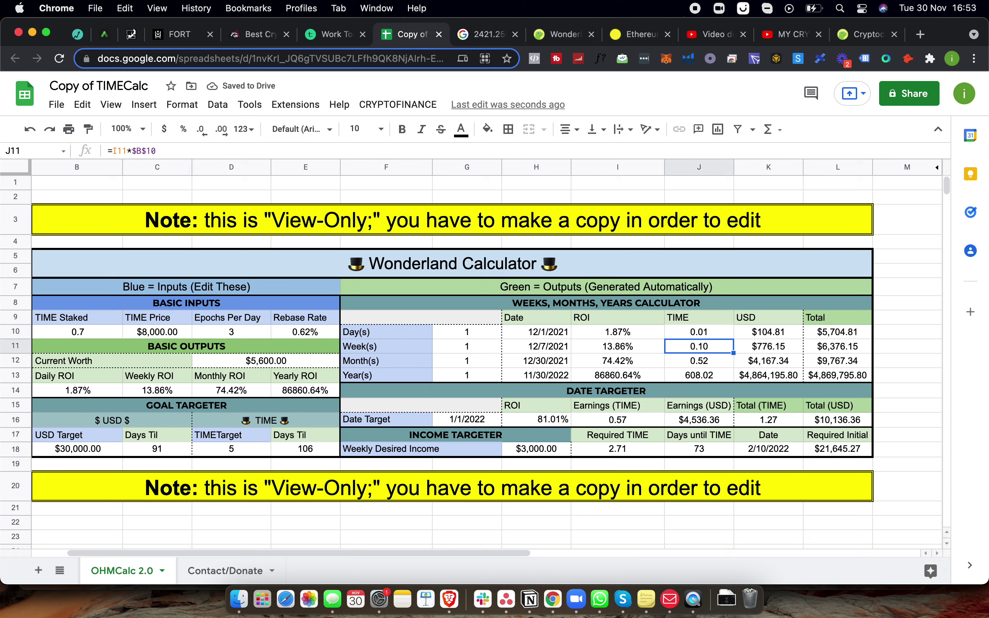
pyautogui.press('Right')
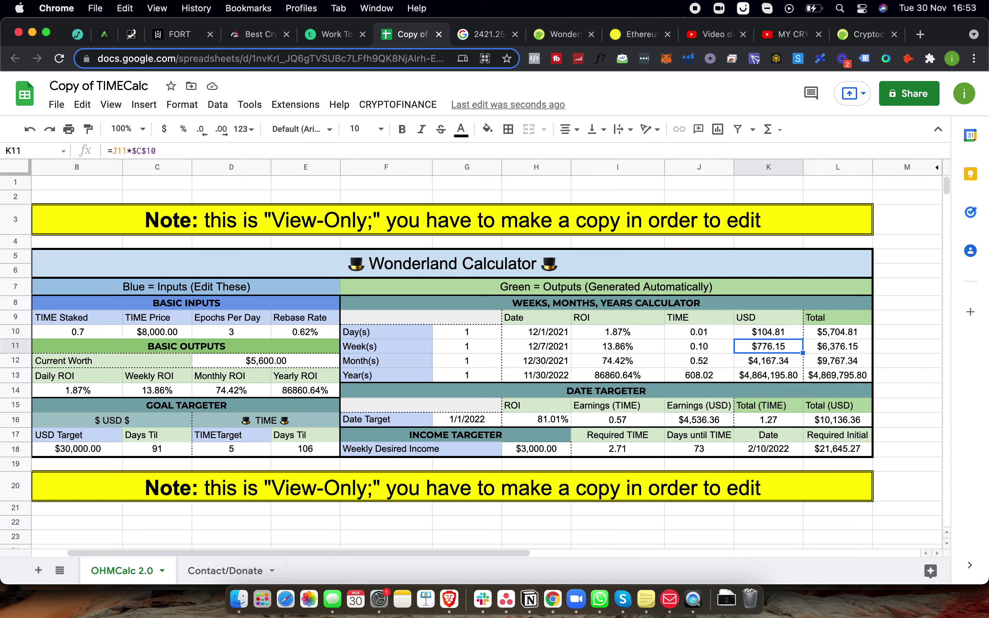
# Step: Review the Wonderland dashboard metrics, including backing per TIME and runway, and reopen the staking page
pyautogui.click(133, 38)
pyautogui.click(62, 223)
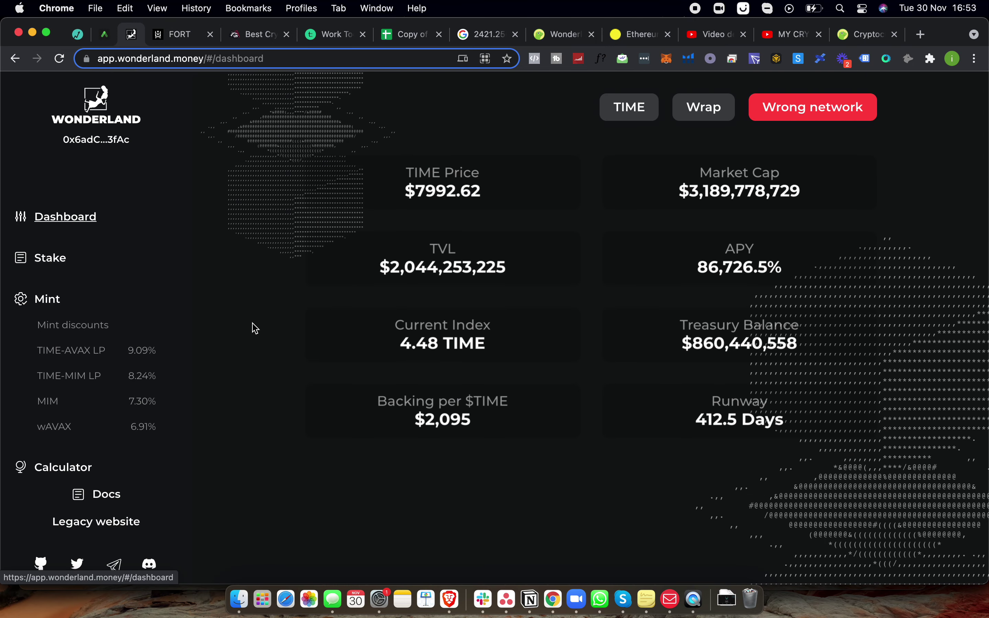
pyautogui.click(49, 258)
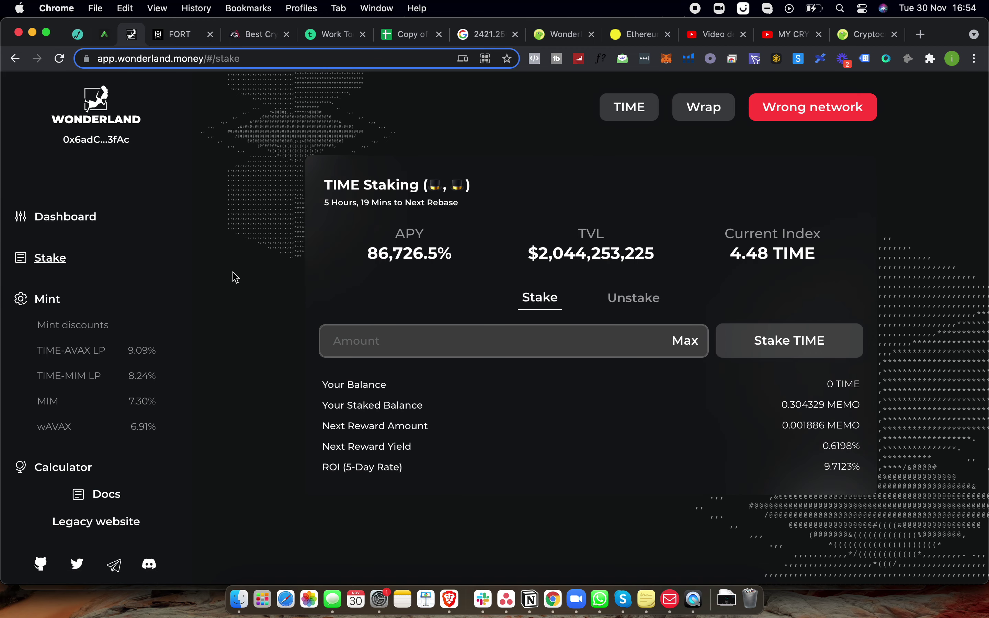